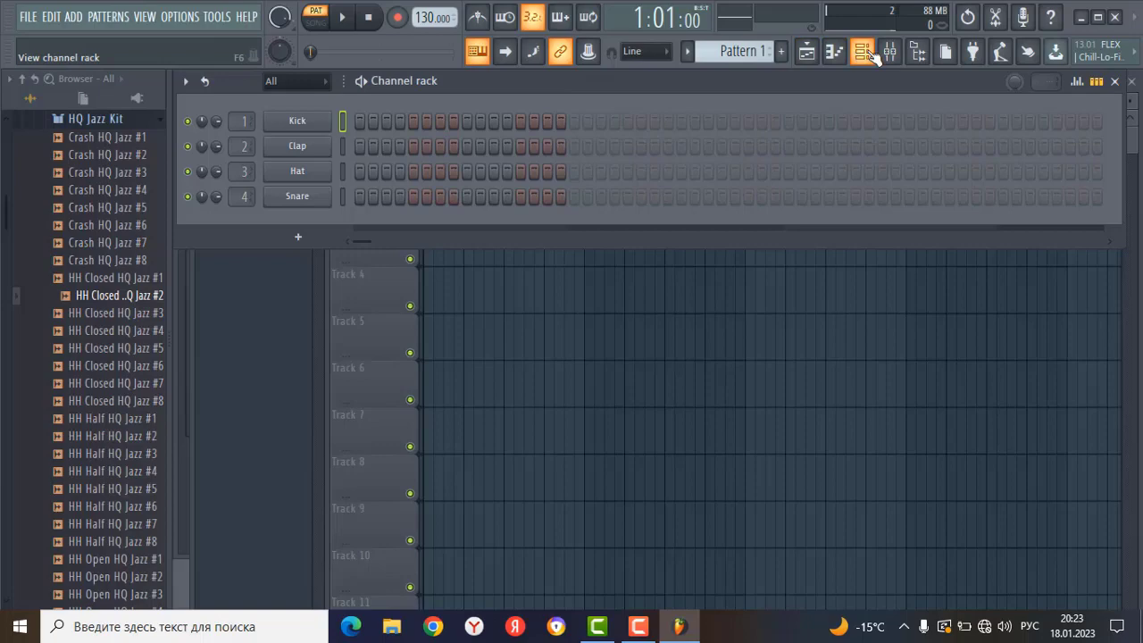
left_click(862, 55)
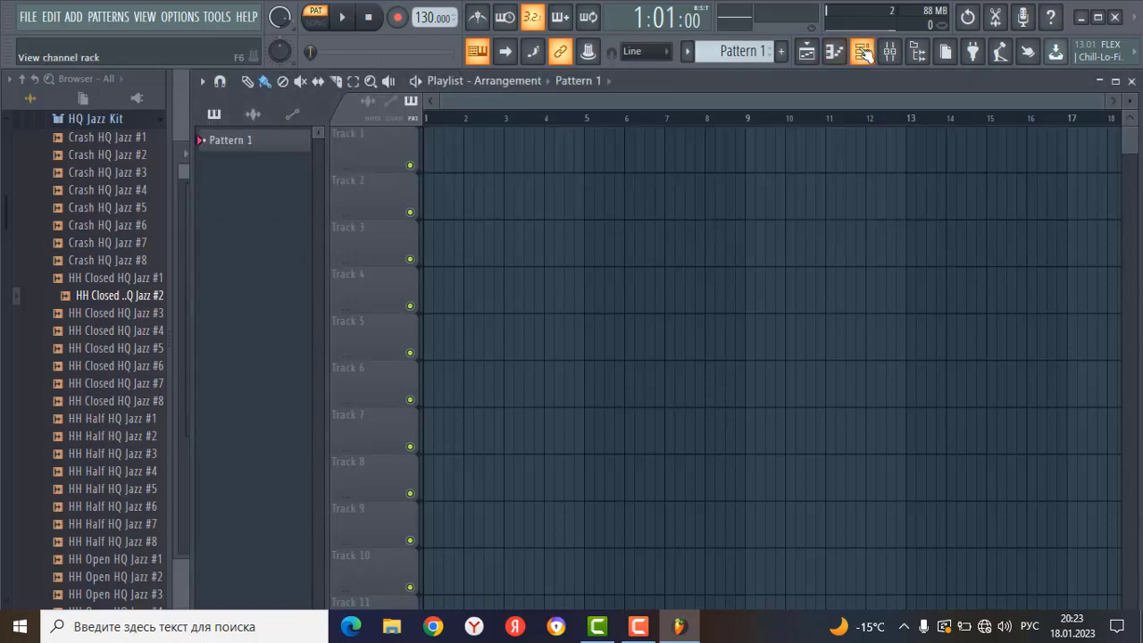
left_click(863, 56)
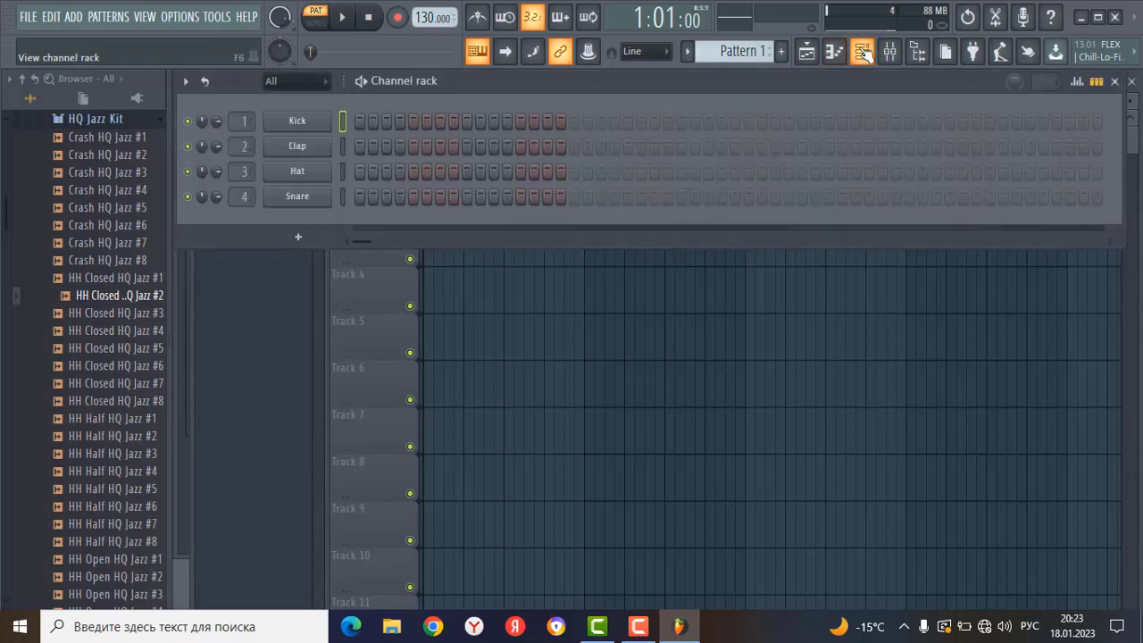
left_click(862, 56)
left_click(862, 54)
left_click(861, 54)
left_click(859, 54)
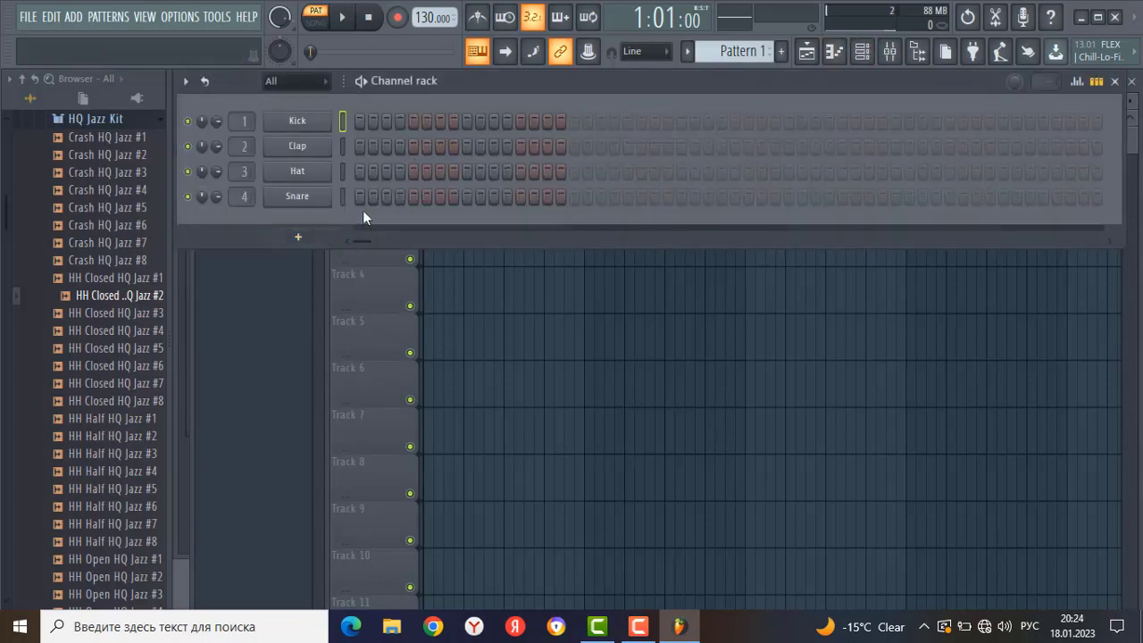
Add an FL Keys channel to the channel rack, open its piano roll and audition the keys around C6.
left_click(315, 238)
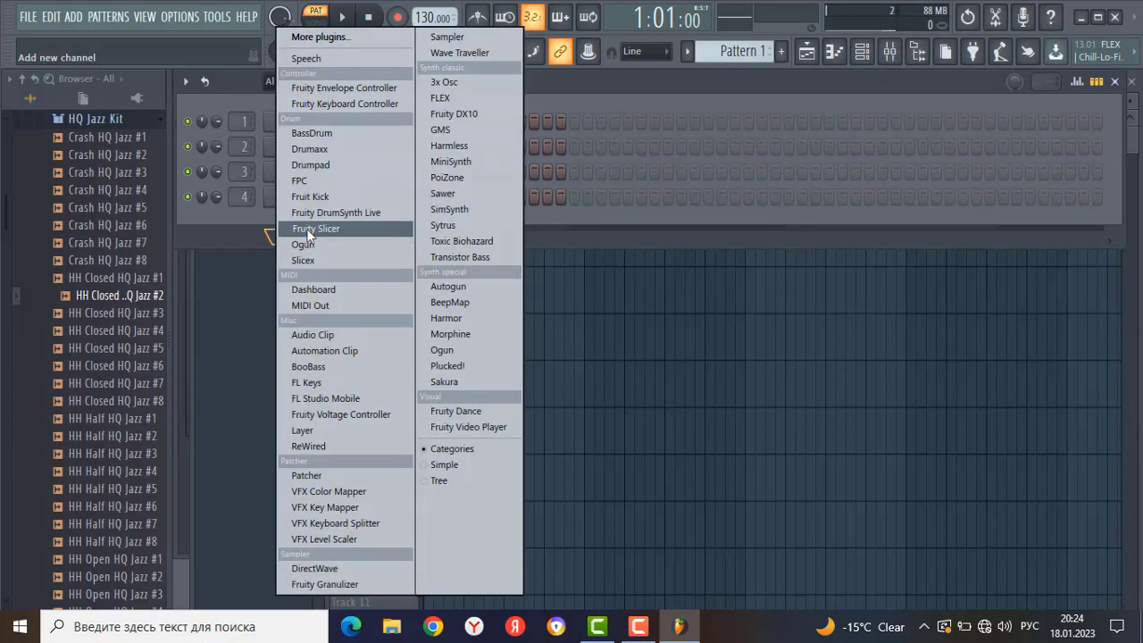
left_click(338, 383)
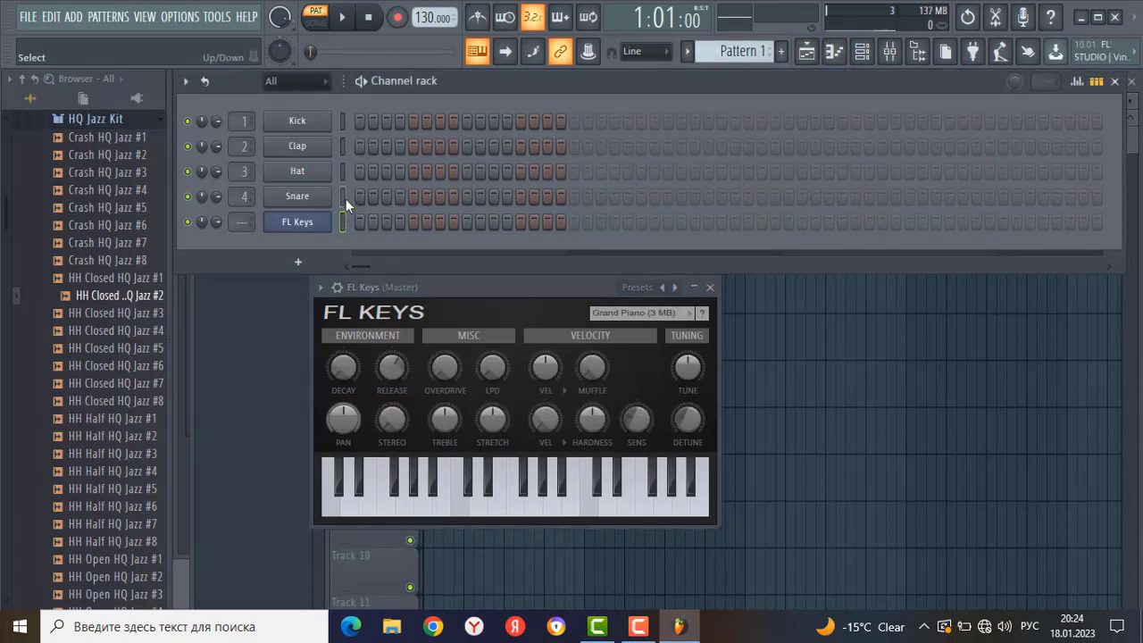
scroll(346, 198, "down", 3)
left_click(833, 54)
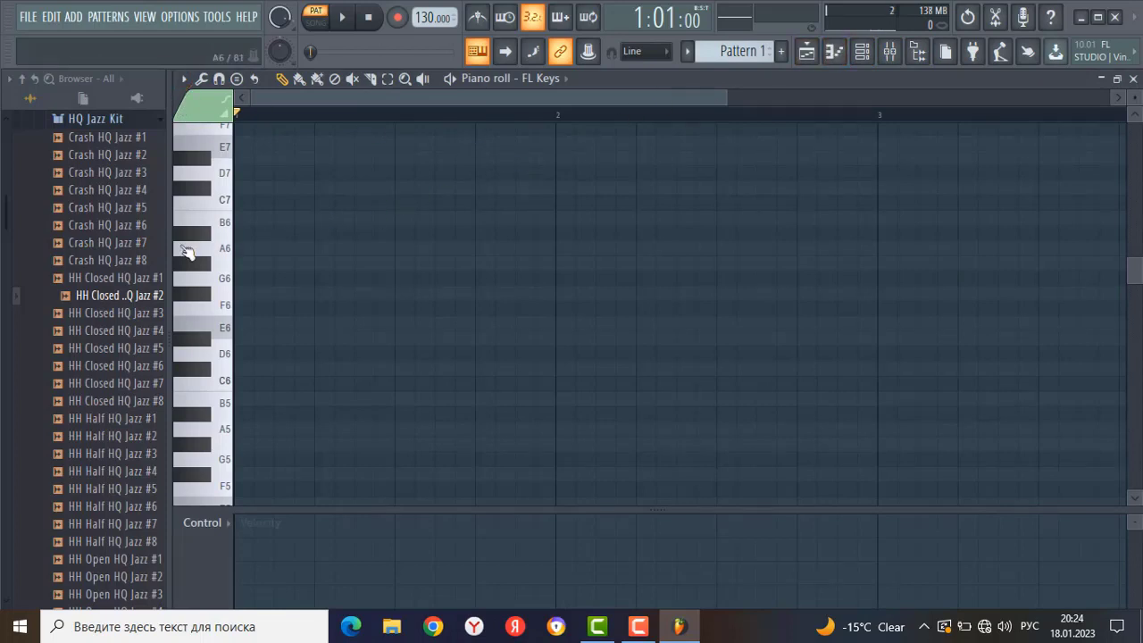
left_click_drag(228, 205, 223, 381)
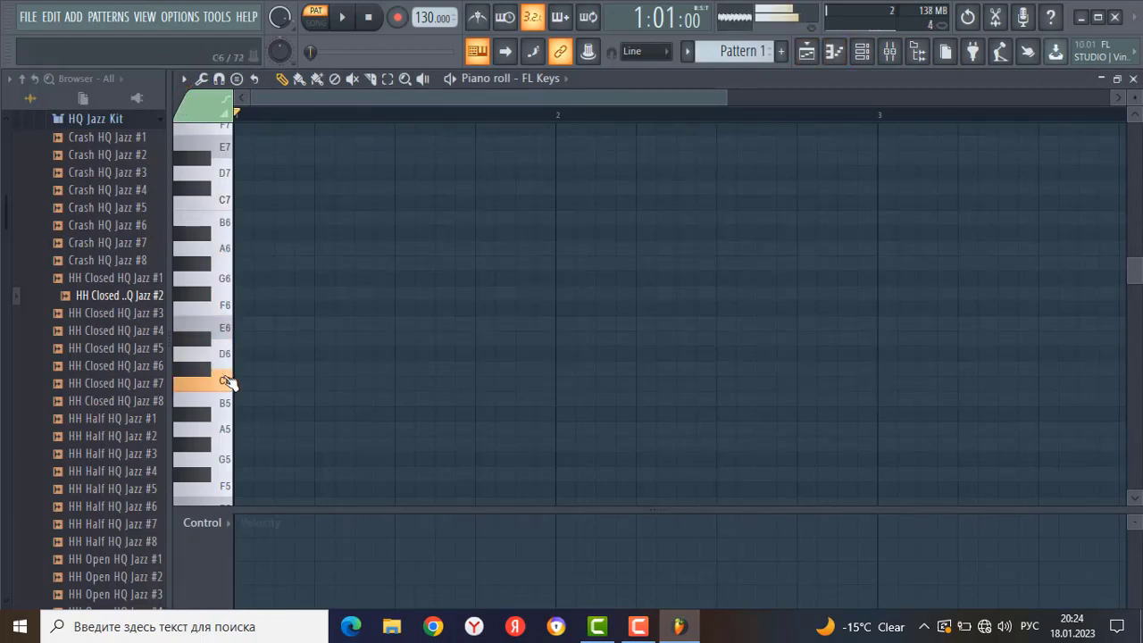
Set the piano roll's scale highlighting to the Minor Natural (Aeolian) scale with D as root note.
left_click(185, 82)
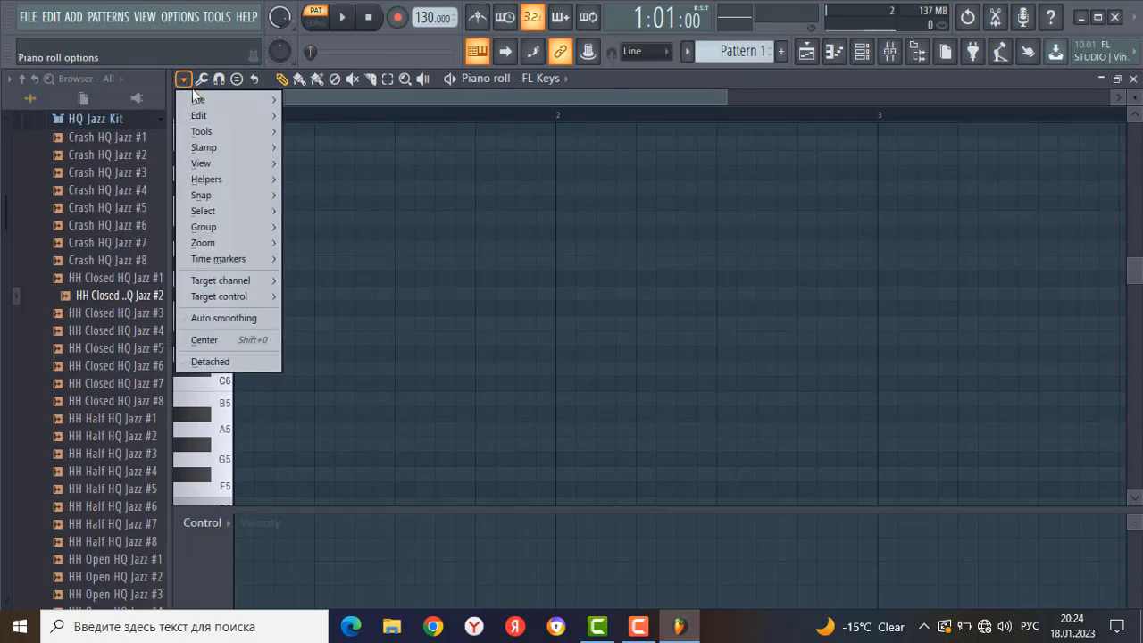
mouse_move(223, 175)
mouse_move(312, 195)
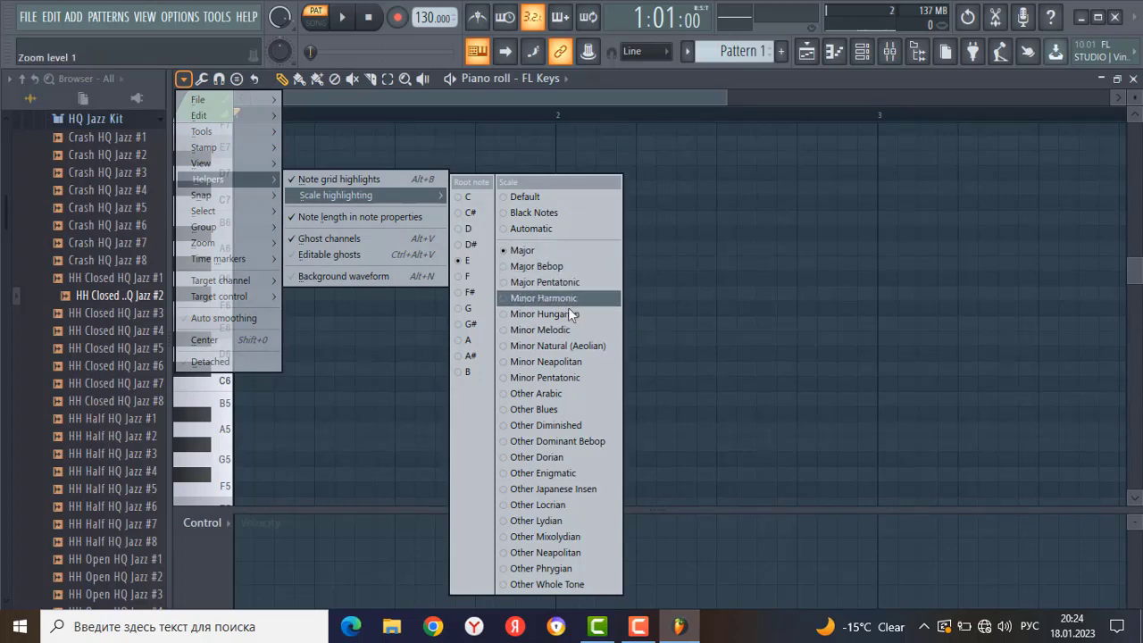
left_click(558, 346)
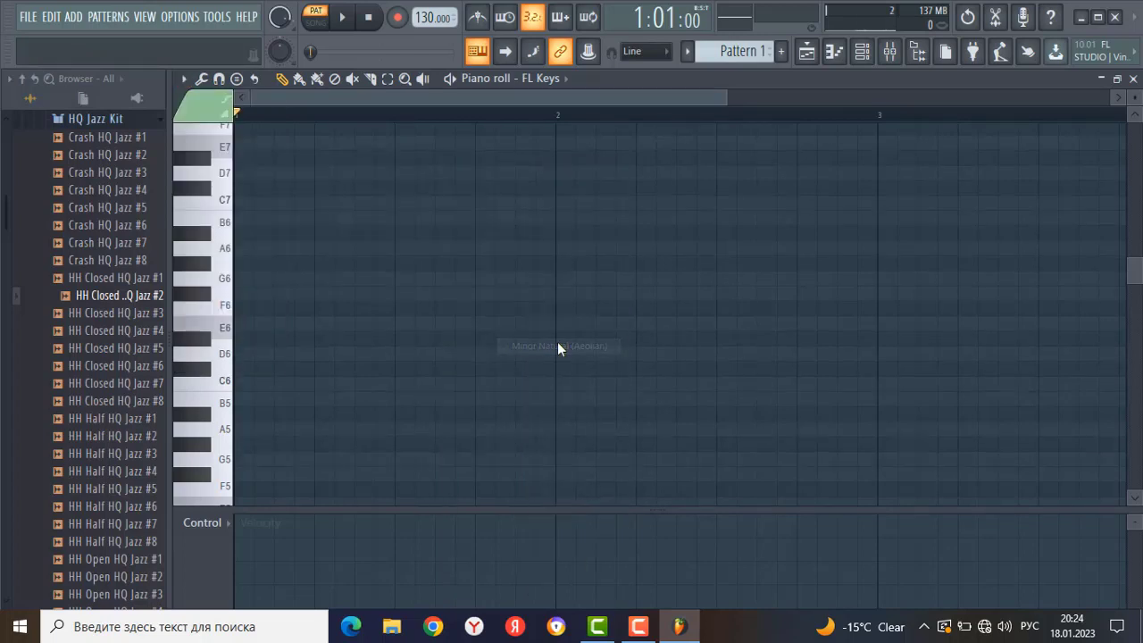
left_click(183, 79)
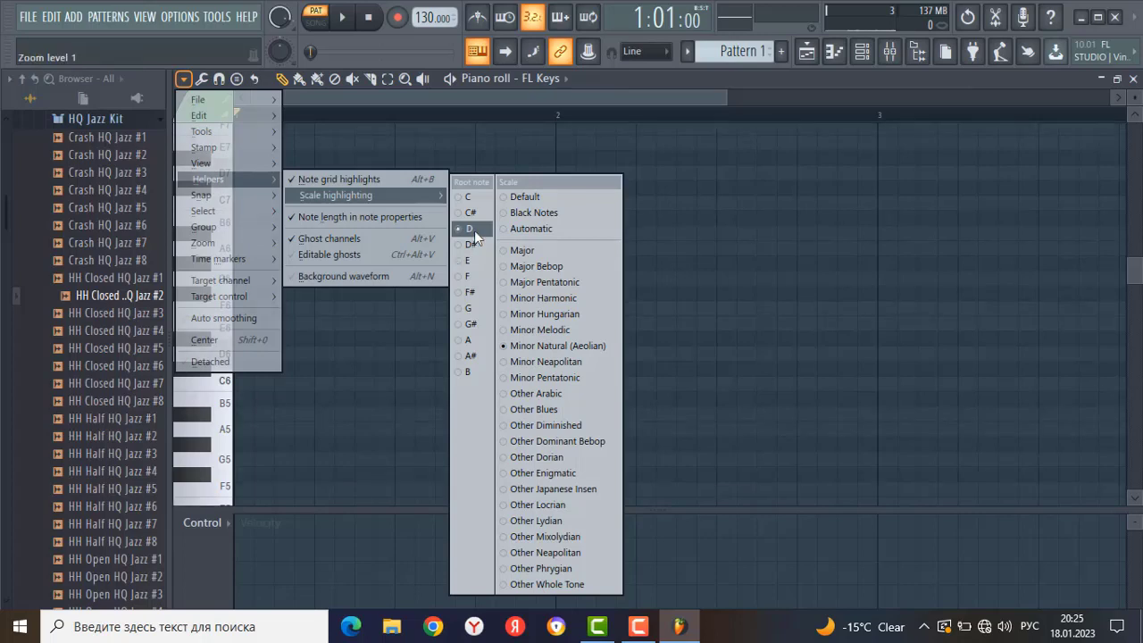
left_click(475, 231)
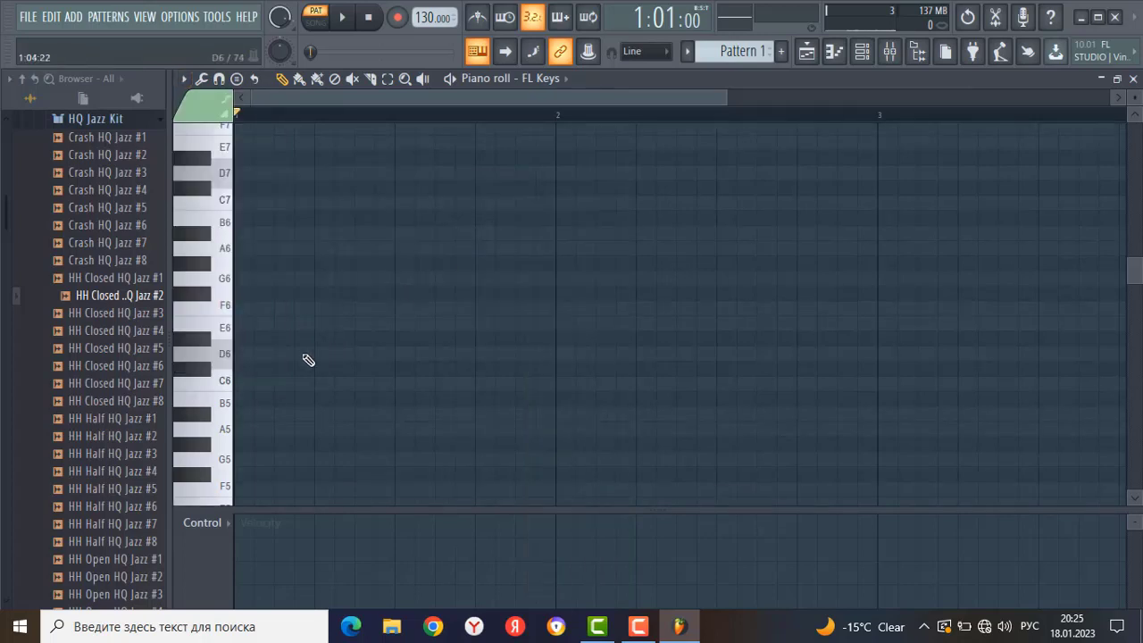
Audition the highlighted root note D in two octaves, D6 and D7, on the piano roll keyboard.
left_click(217, 356)
left_click(217, 357)
left_click(222, 188)
left_click(225, 357)
Draw a D5 note filling the whole of bar 1 and play it back briefly.
scroll(256, 389, "down", 5)
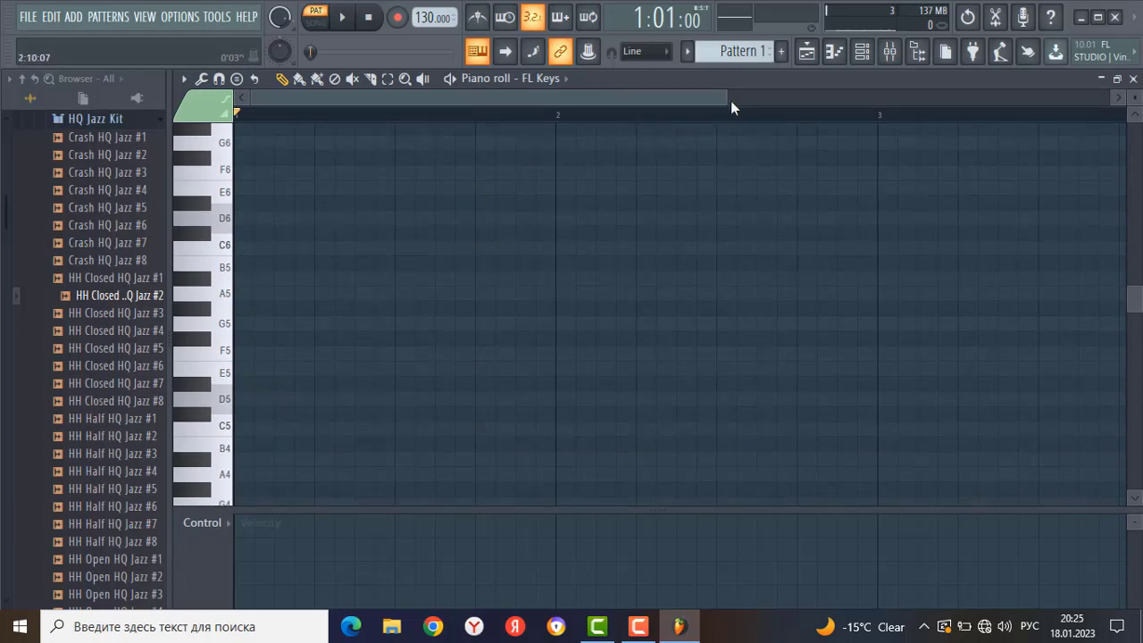
left_click_drag(729, 98, 768, 170)
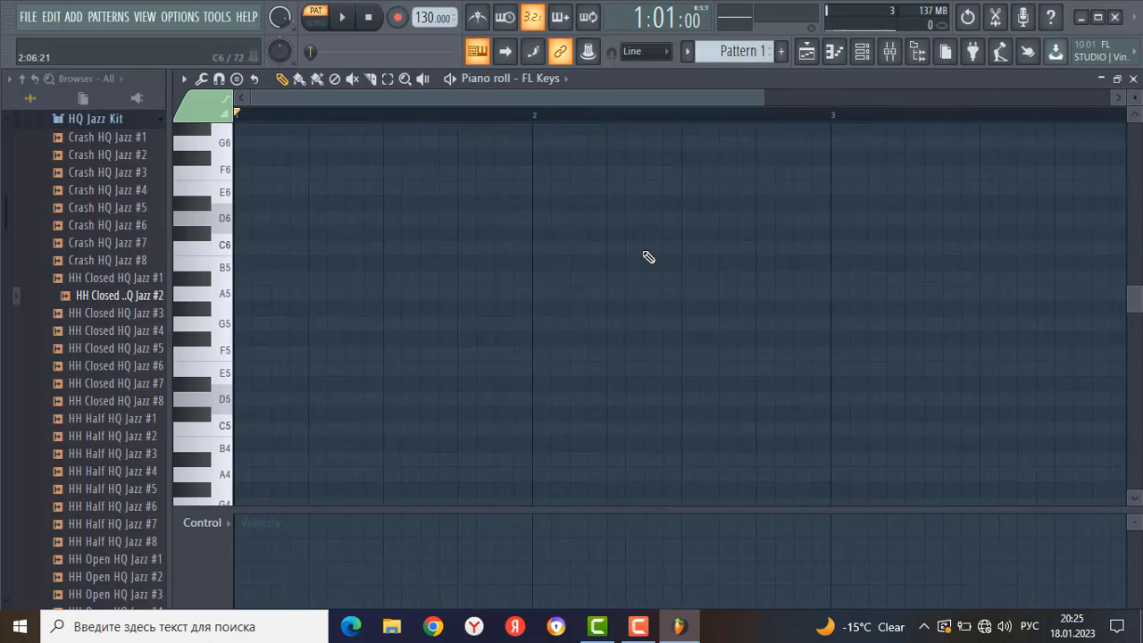
scroll(648, 257, "up", 3)
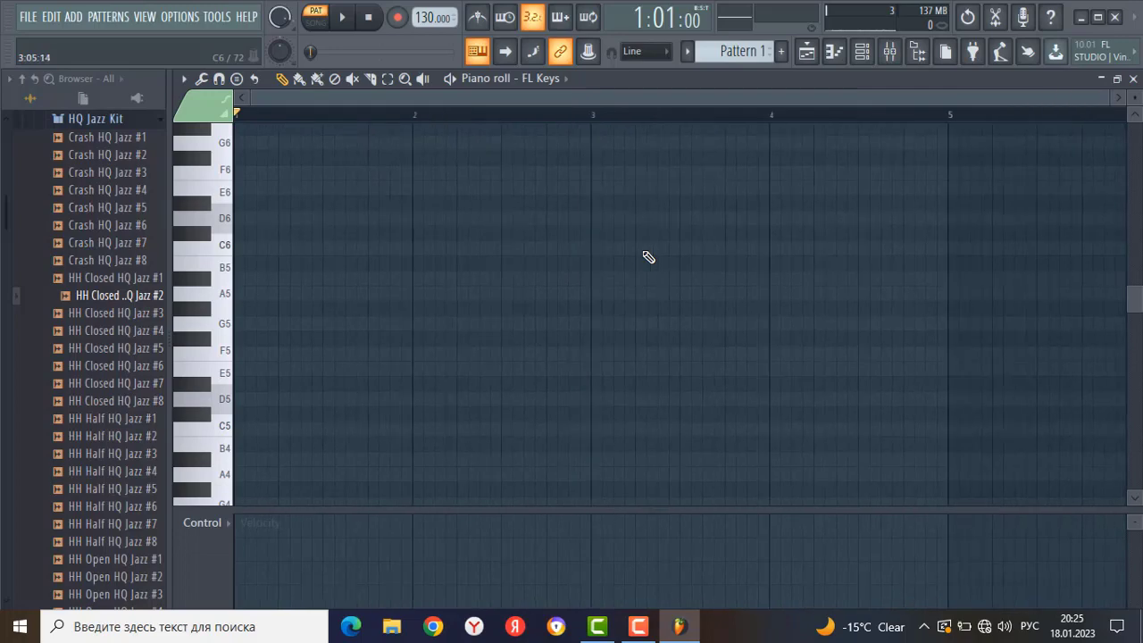
scroll(634, 258, "down", 3)
scroll(286, 327, "up", 2)
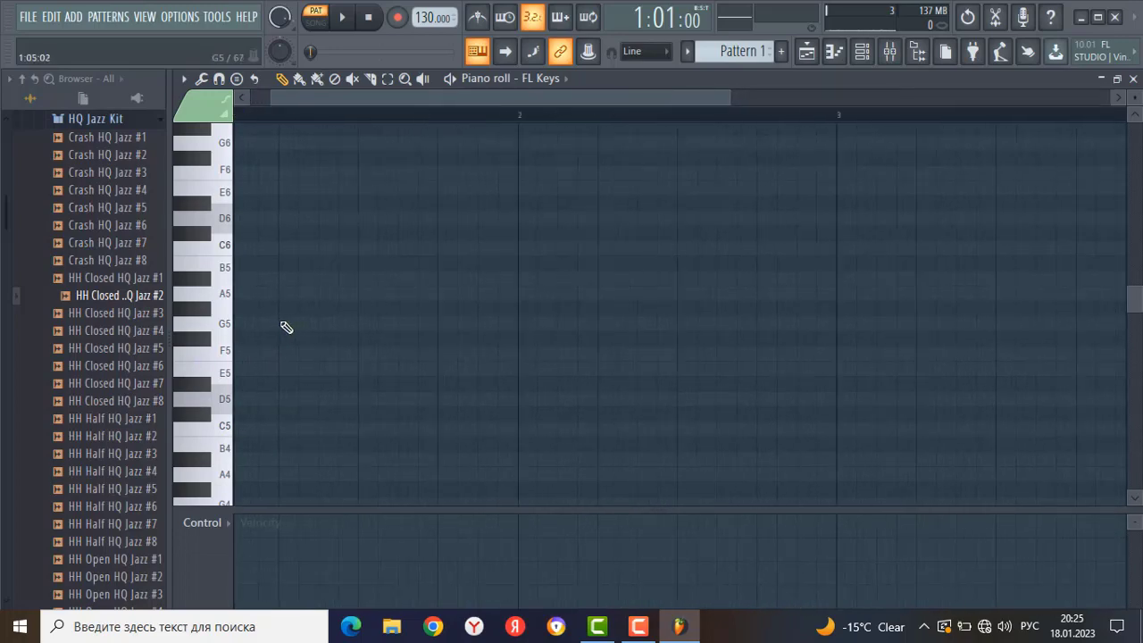
scroll(286, 326, "down", 2)
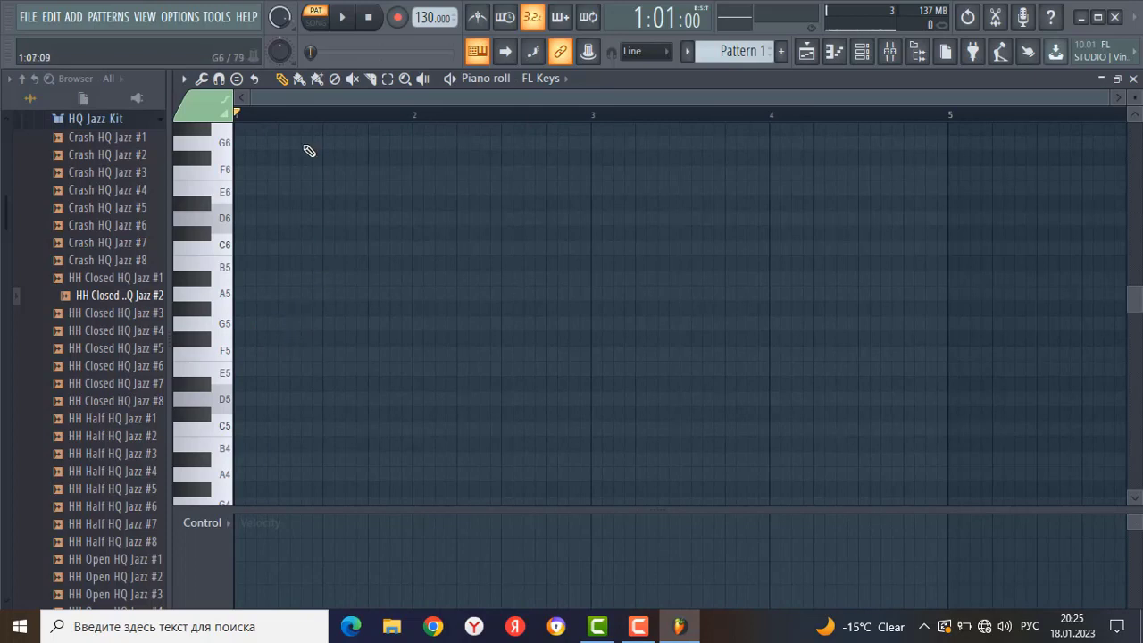
mouse_move(312, 113)
left_mouse_down()
mouse_move(689, 128)
mouse_move(817, 120)
mouse_move(745, 143)
mouse_move(258, 161)
mouse_move(231, 235)
left_mouse_up()
left_click(247, 406)
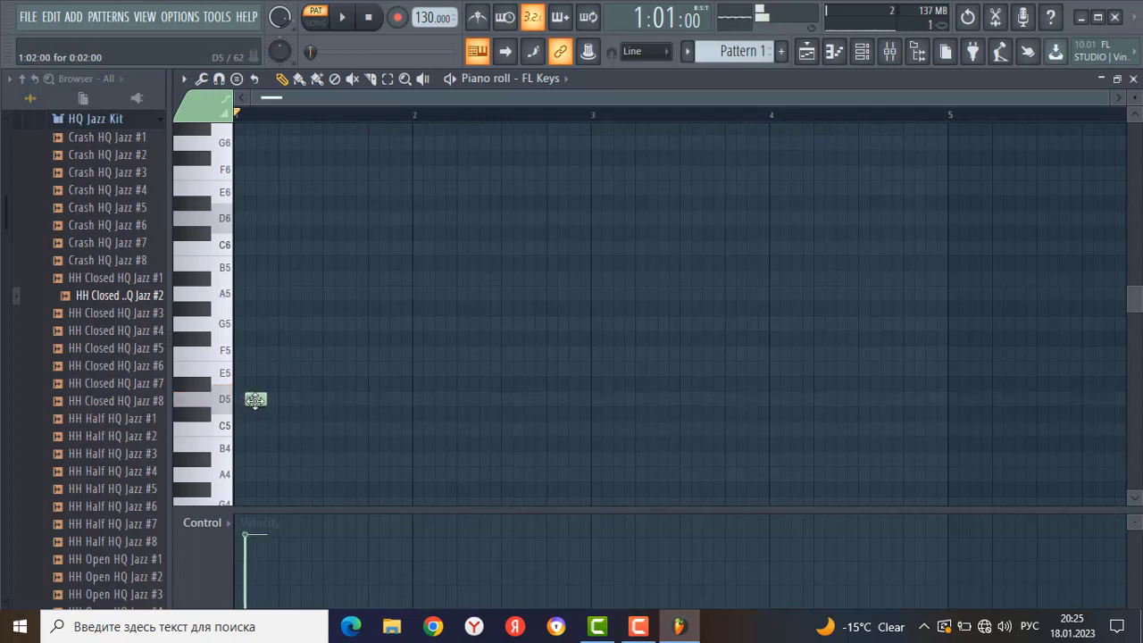
left_click_drag(259, 400, 412, 402)
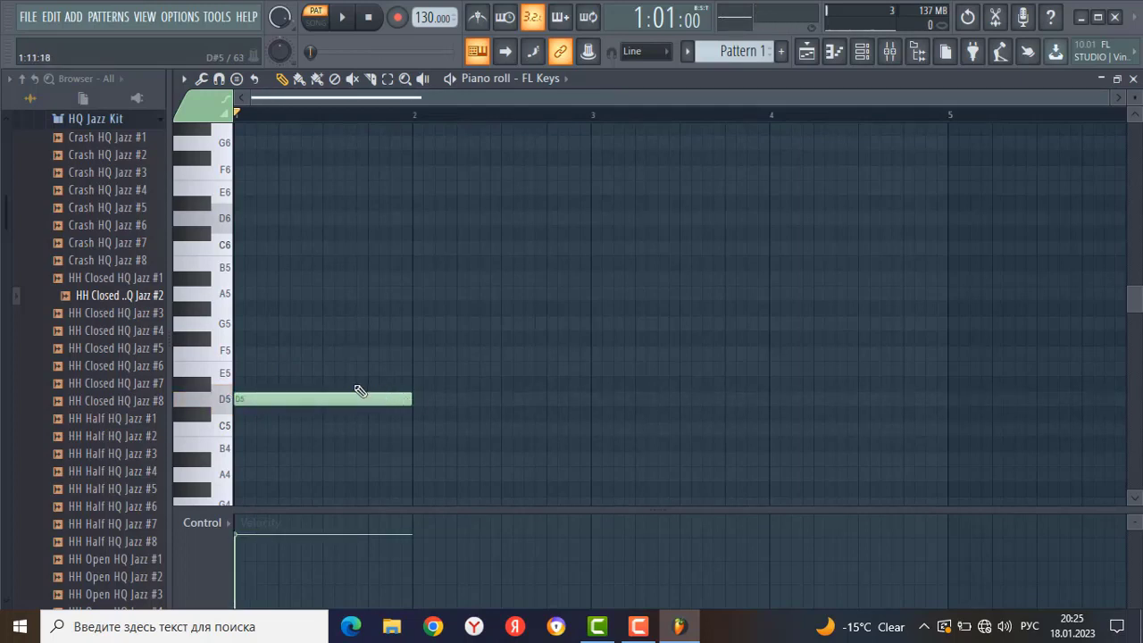
left_click(454, 78)
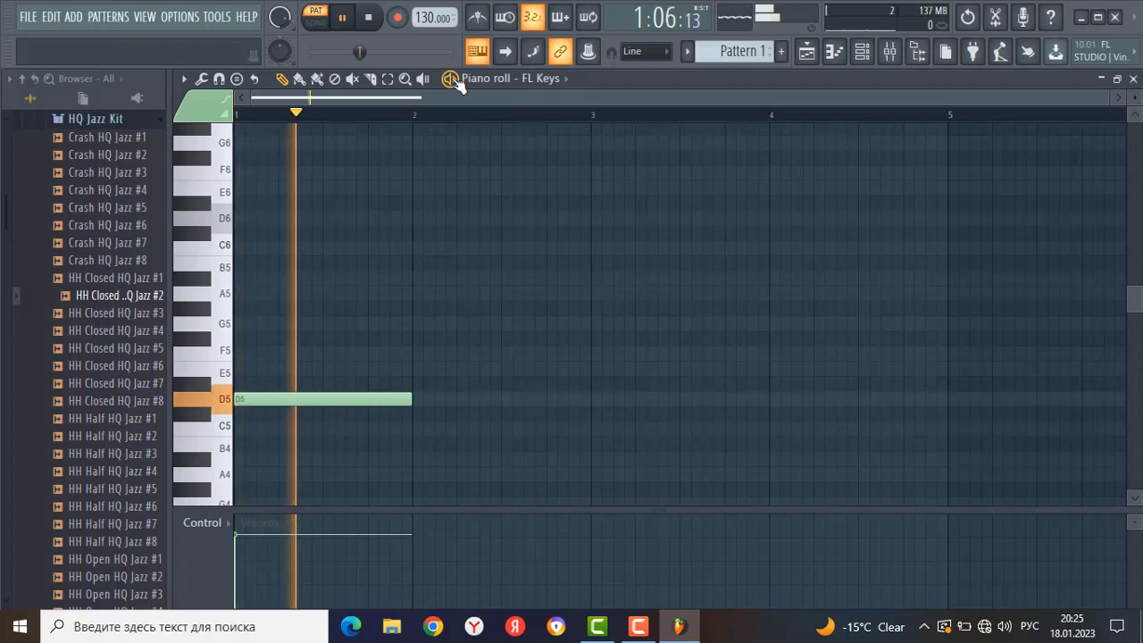
left_click(453, 79)
Add one-bar notes descending from the D5 note: C5 in bar 2, A#4 in bar 3 and A4 in bar 4.
scroll(382, 384, "down", 3)
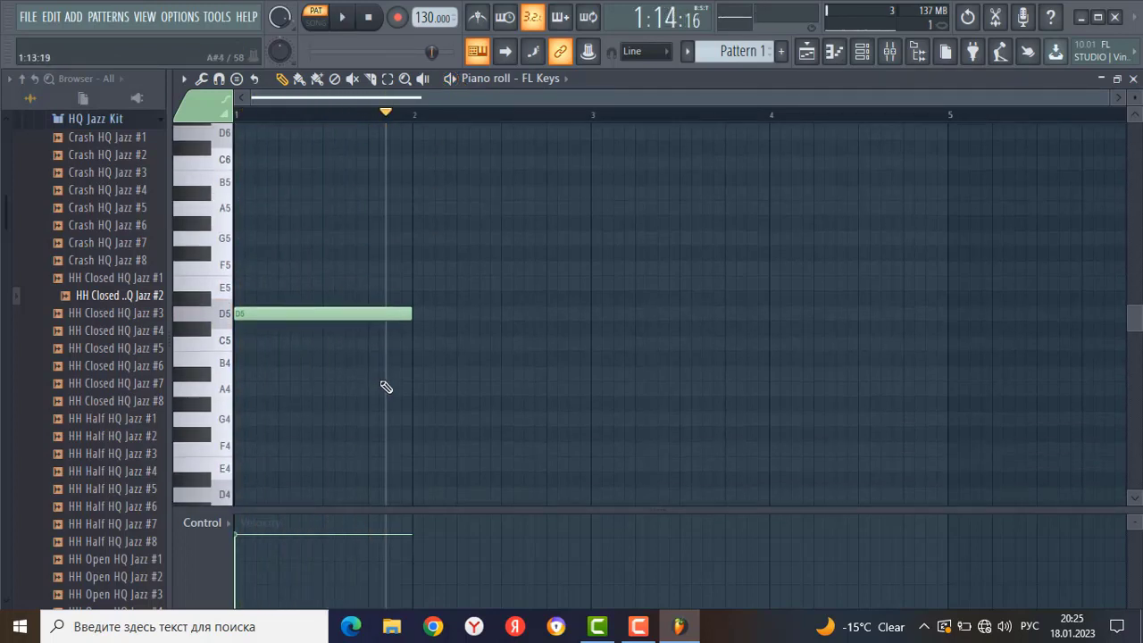
left_click(414, 338)
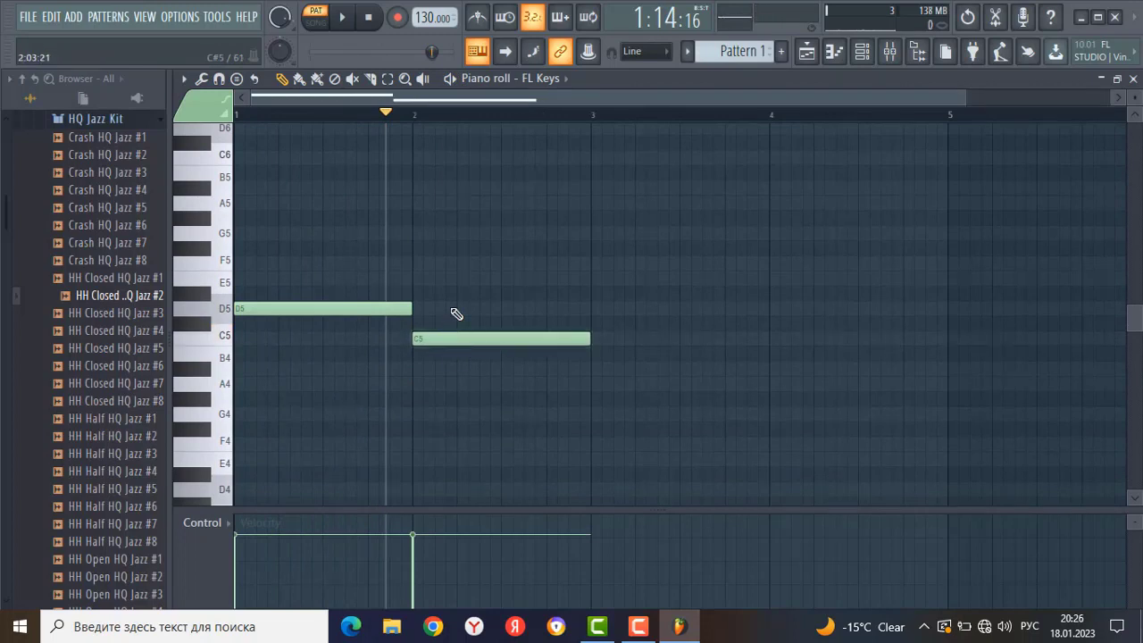
left_click(593, 368)
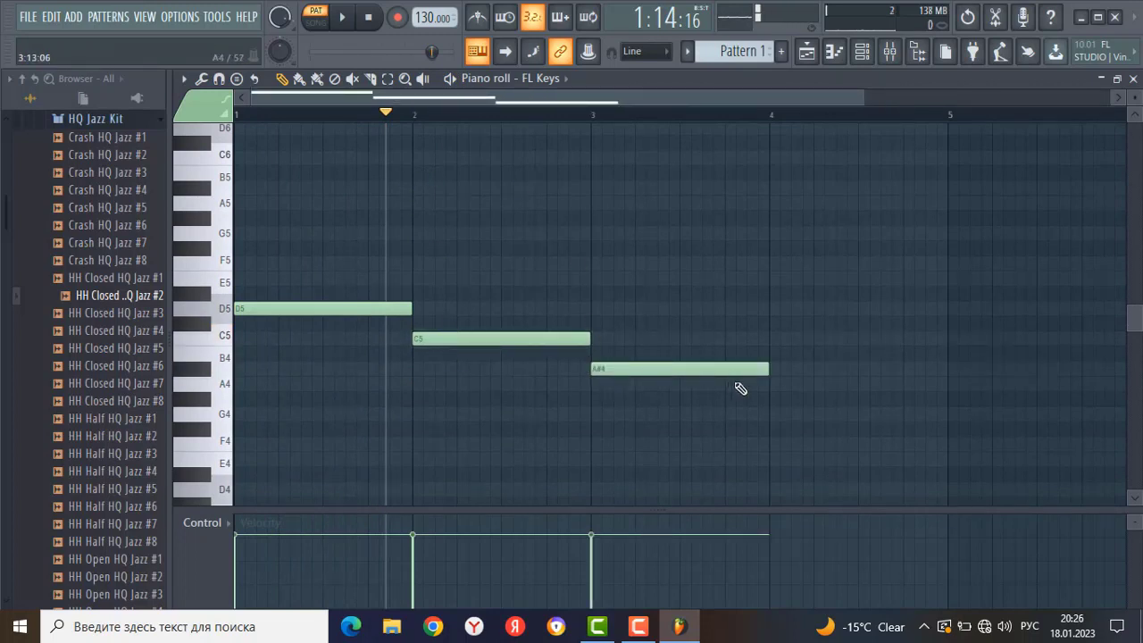
left_click(770, 385)
Play back the four-note bass line from the start of bar 1.
left_click(237, 115)
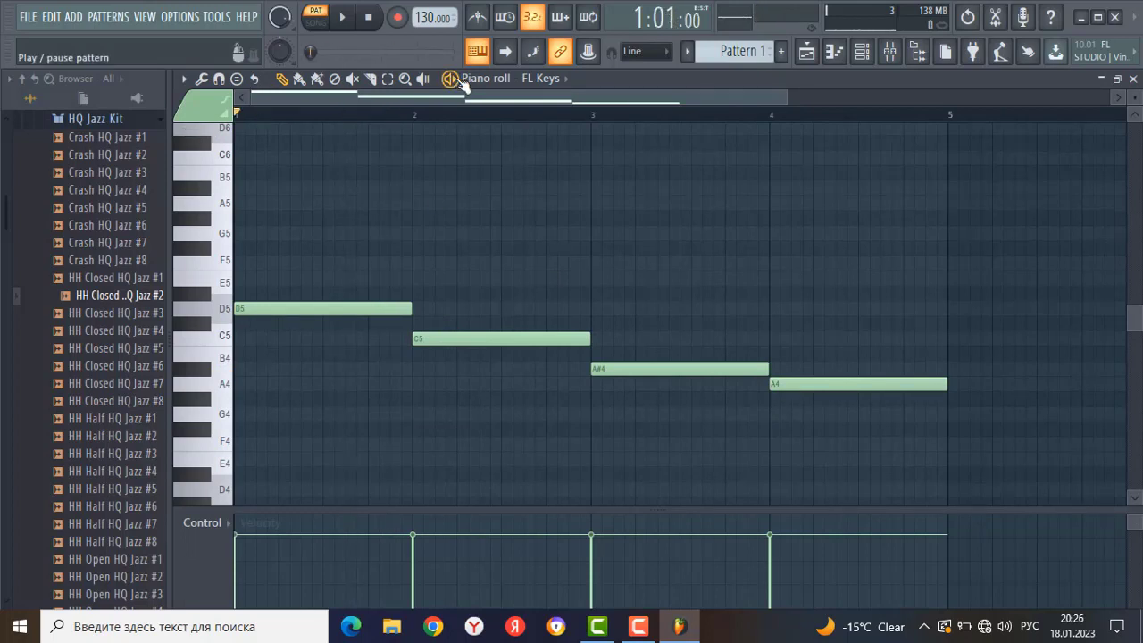
left_click(461, 81)
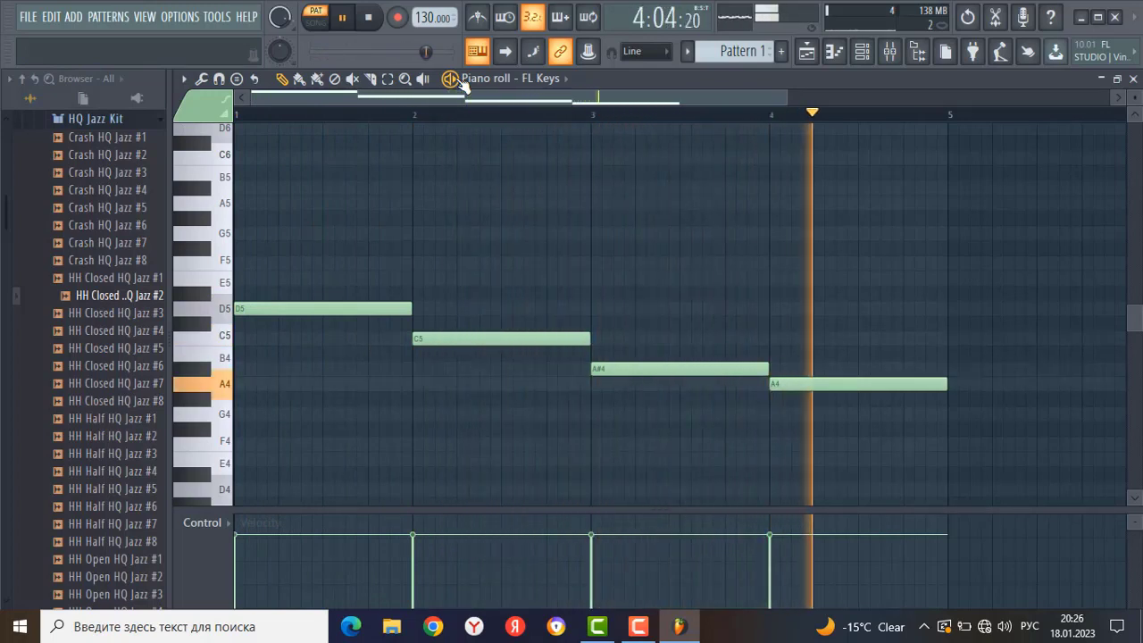
left_click(460, 80)
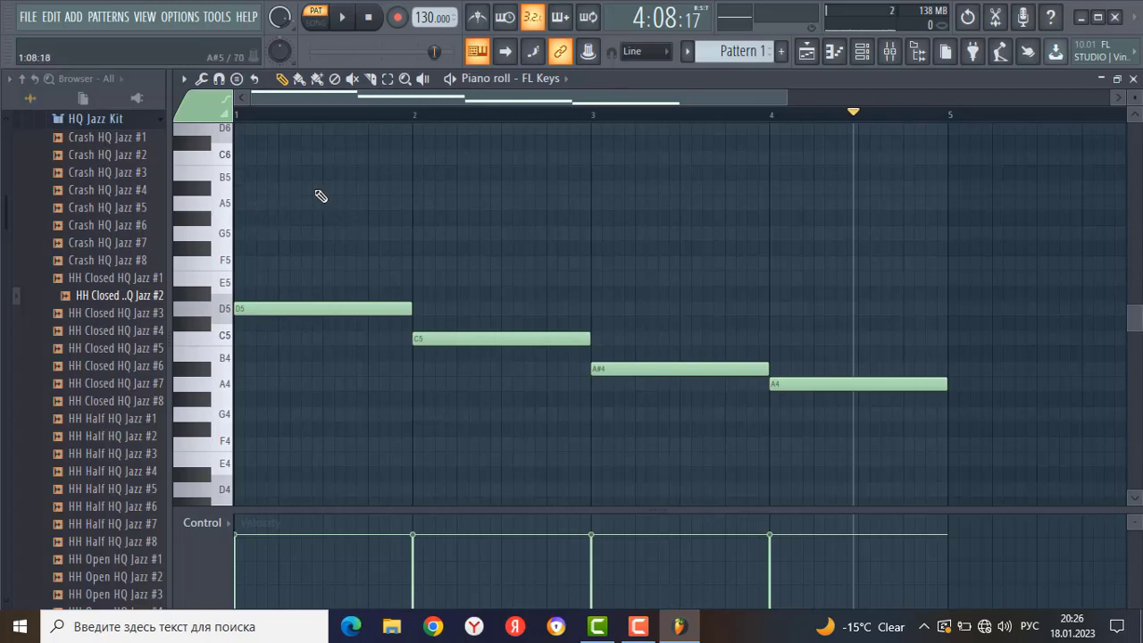
Build triads with F5 and A5 in bar 1, E5 and G5 in bar 2, D5 and F5 in bar 3, C5 and E5 in bar 4.
left_click(253, 264)
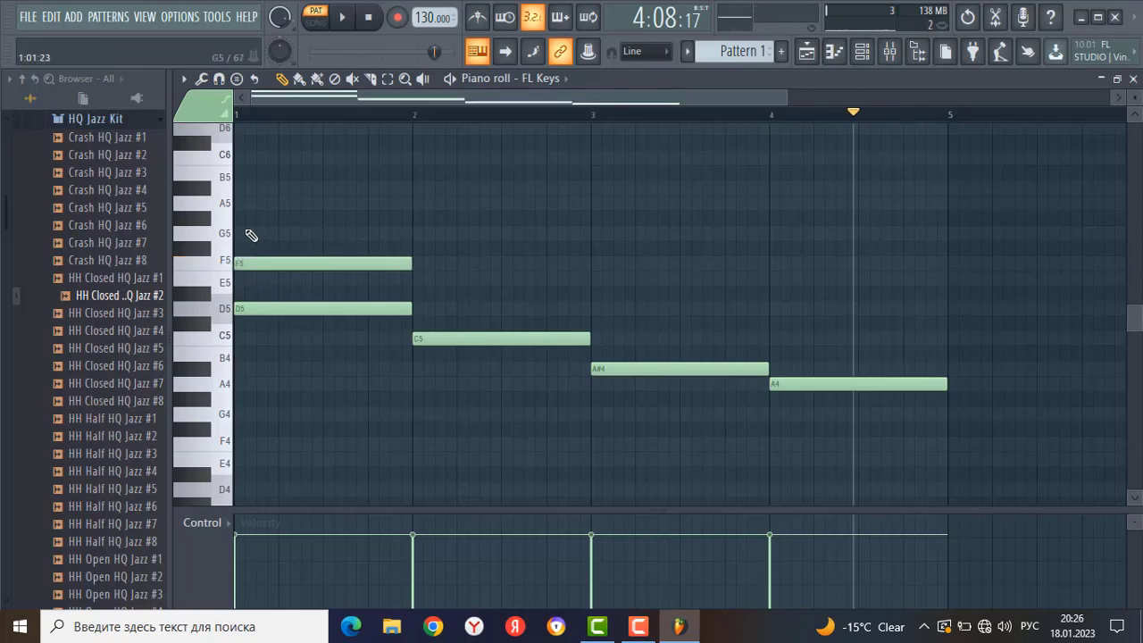
left_click(249, 203)
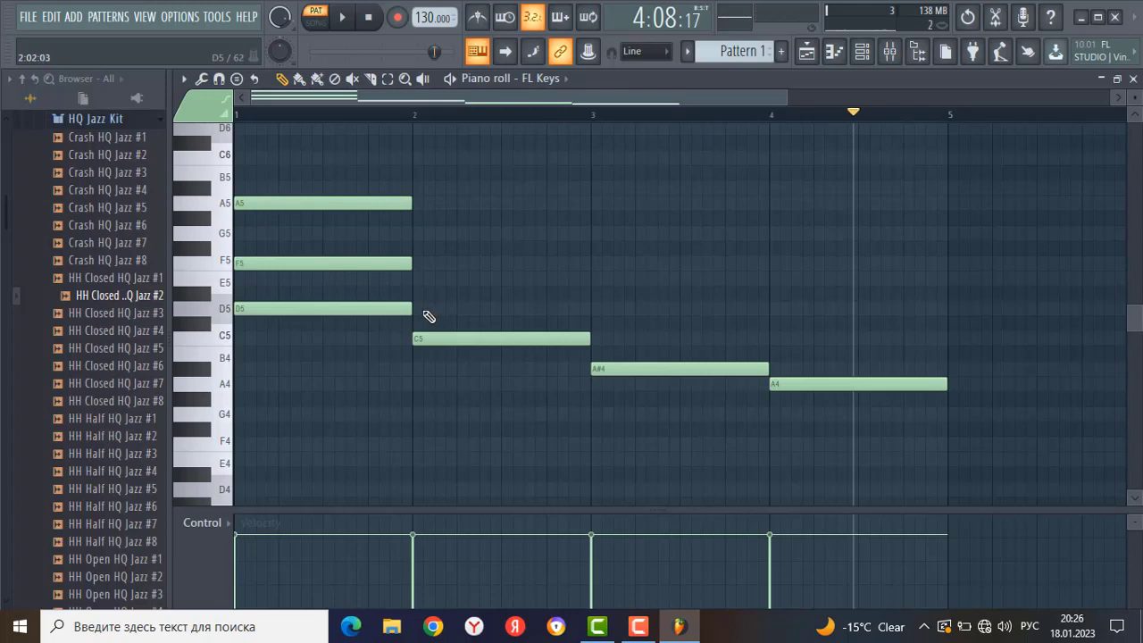
left_click(417, 279)
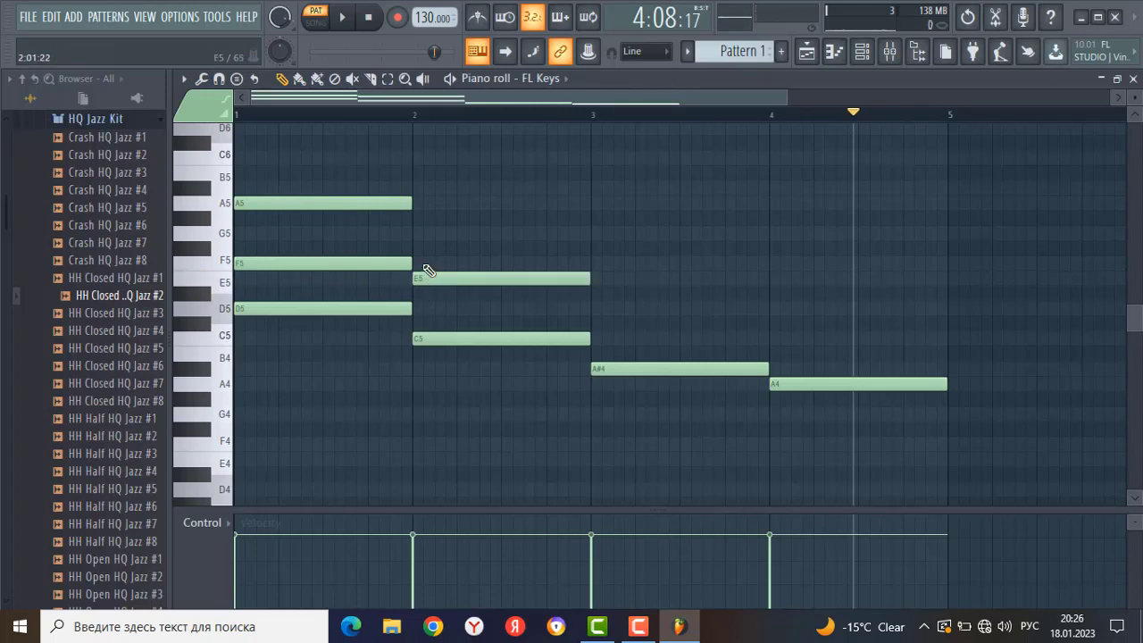
left_click(417, 233)
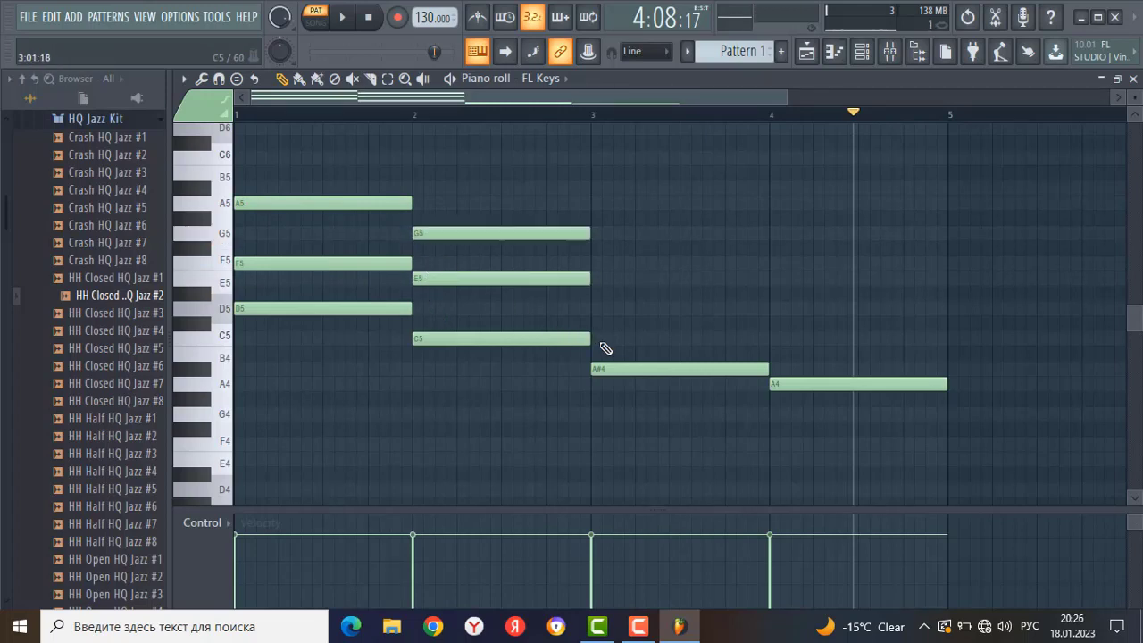
left_click(595, 308)
left_click(596, 265)
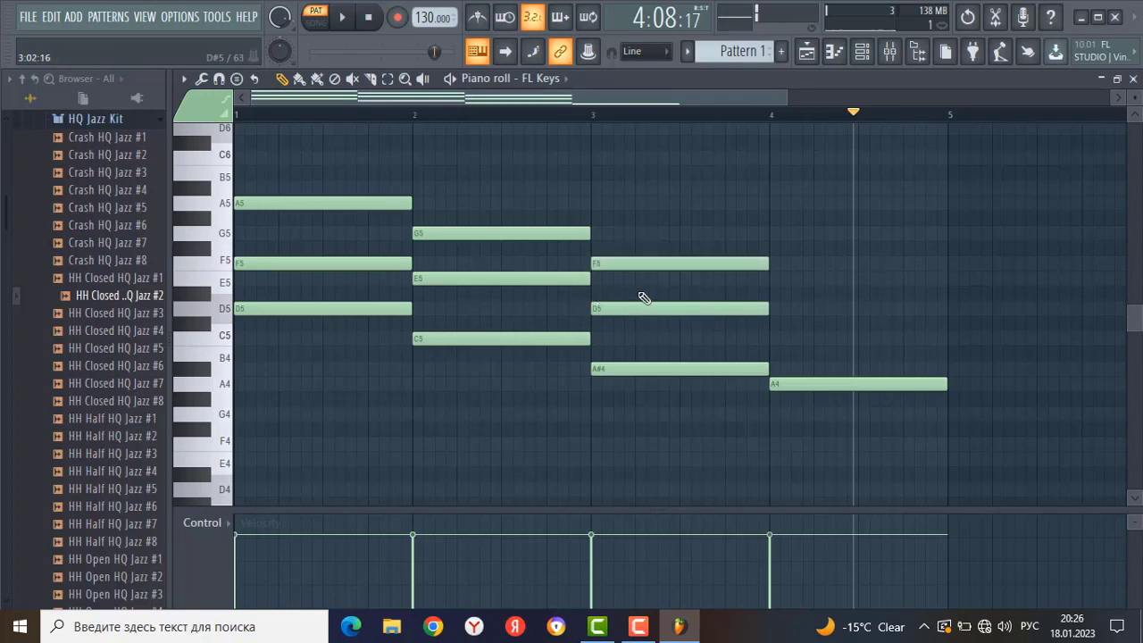
left_click(773, 339)
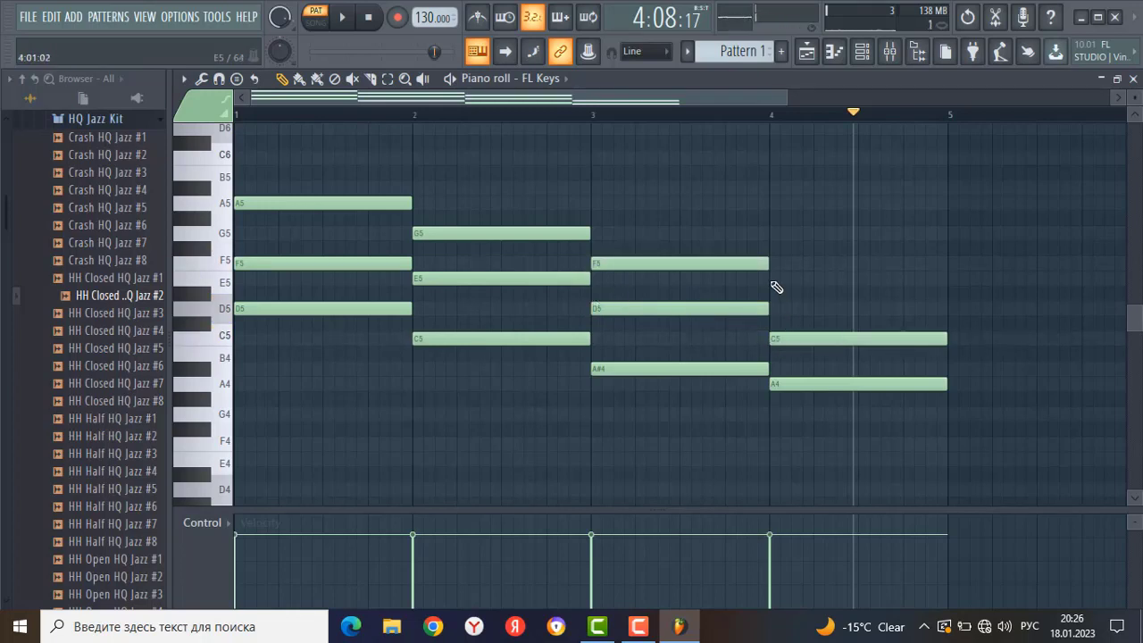
left_click(773, 279)
Play back the four-bar chord progression from its beginning, stopping in bar 4.
key("space")
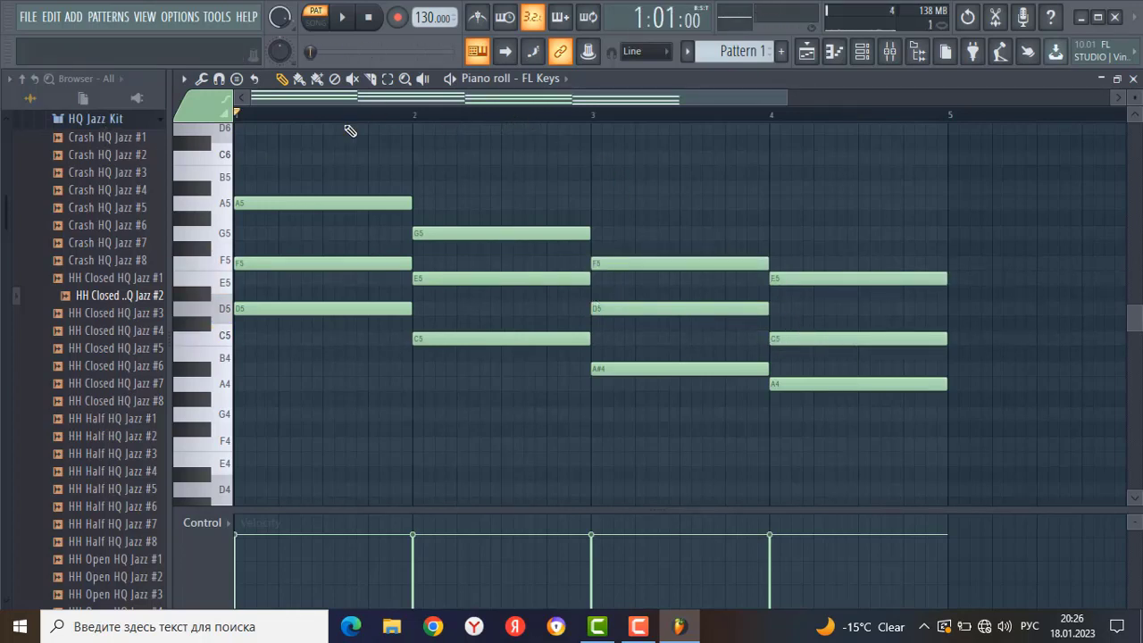
key("space")
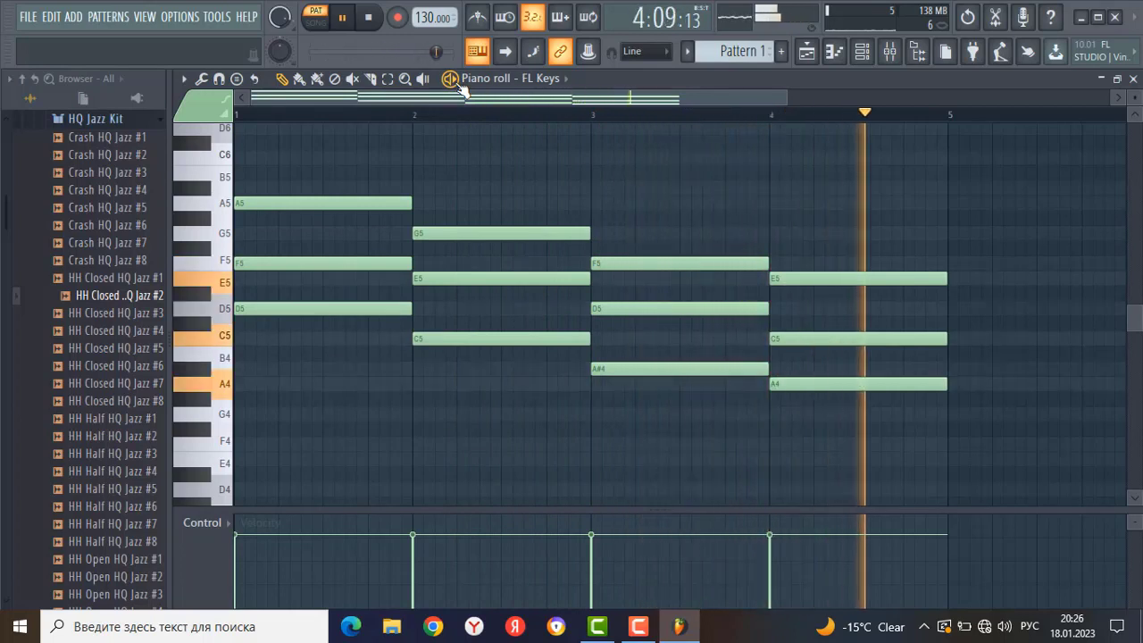
key("space")
scroll(379, 301, "up", 3)
scroll(379, 301, "up", 2)
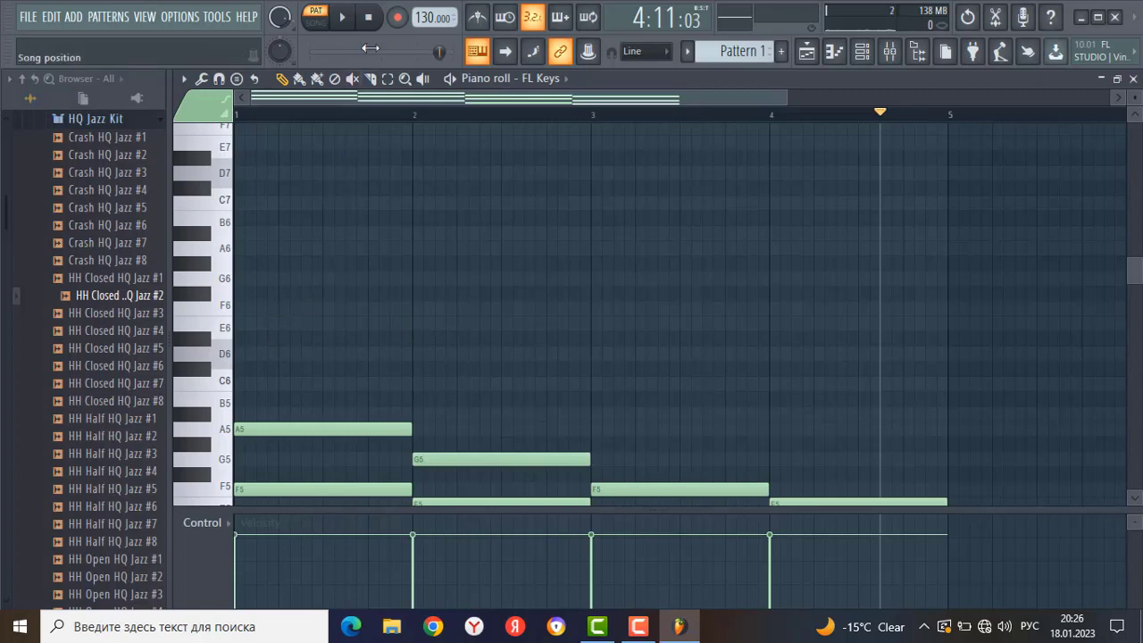
Add F6 and E6 melody notes, each four steps long, on beats 2 and 3 of bar 1 above the chords.
left_click(368, 17)
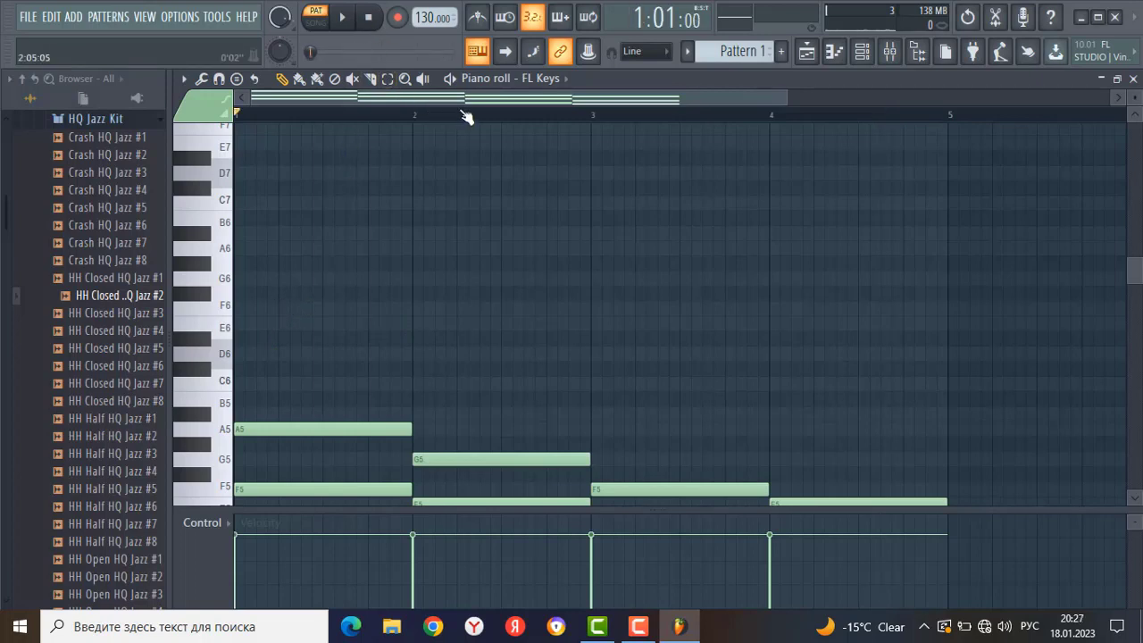
left_click(451, 78)
left_click(451, 78)
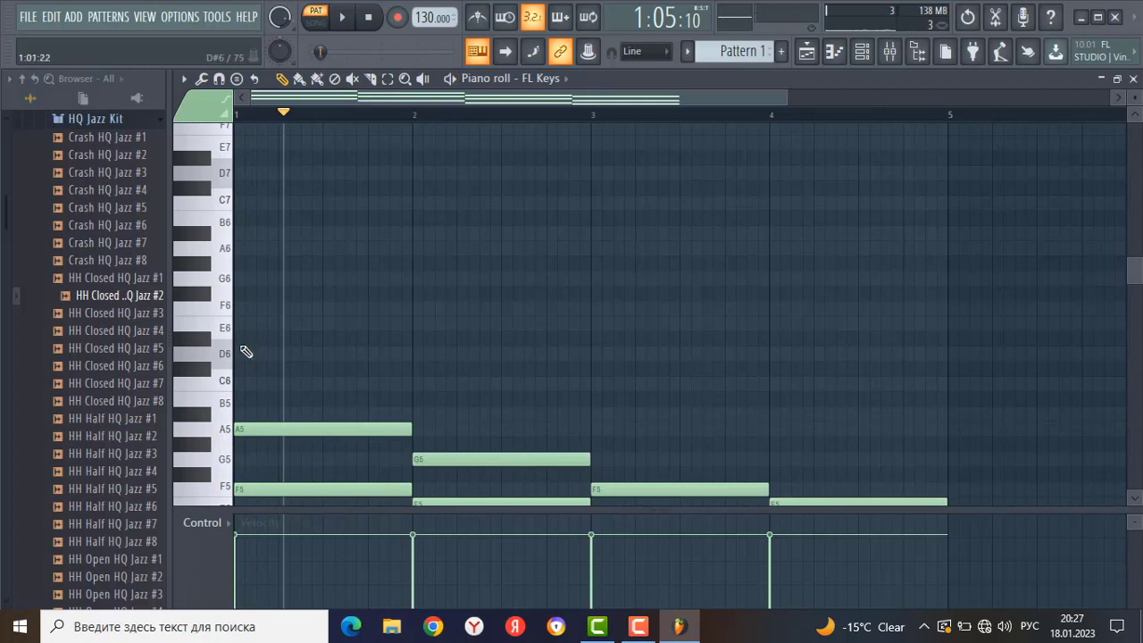
left_click(284, 308)
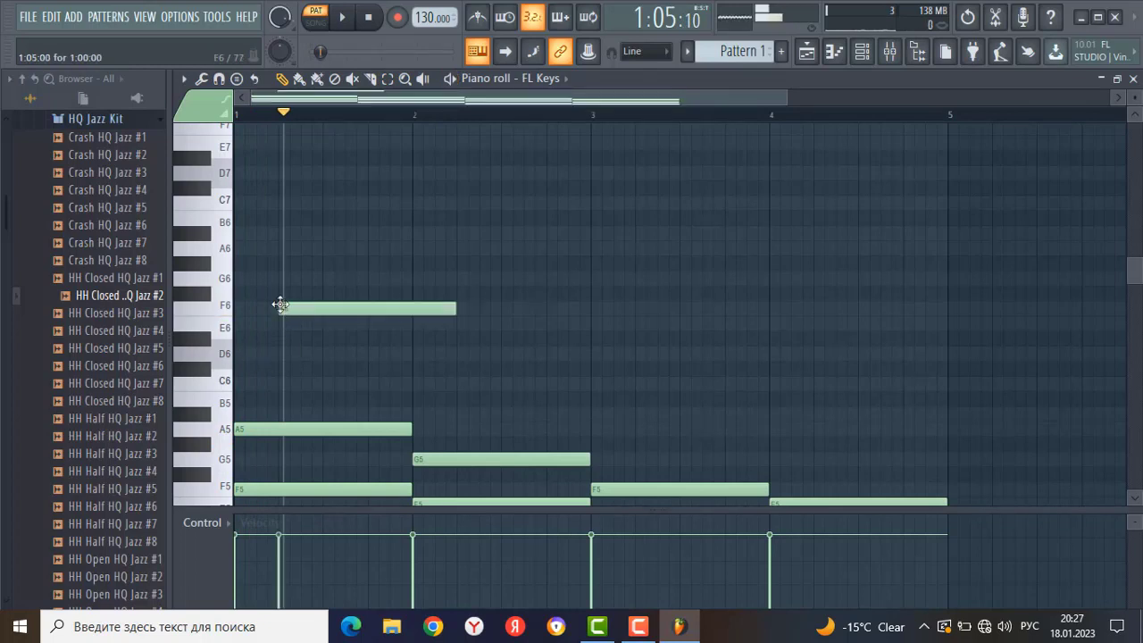
mouse_move(455, 309)
left_mouse_down()
mouse_move(297, 340)
mouse_move(320, 311)
left_mouse_up()
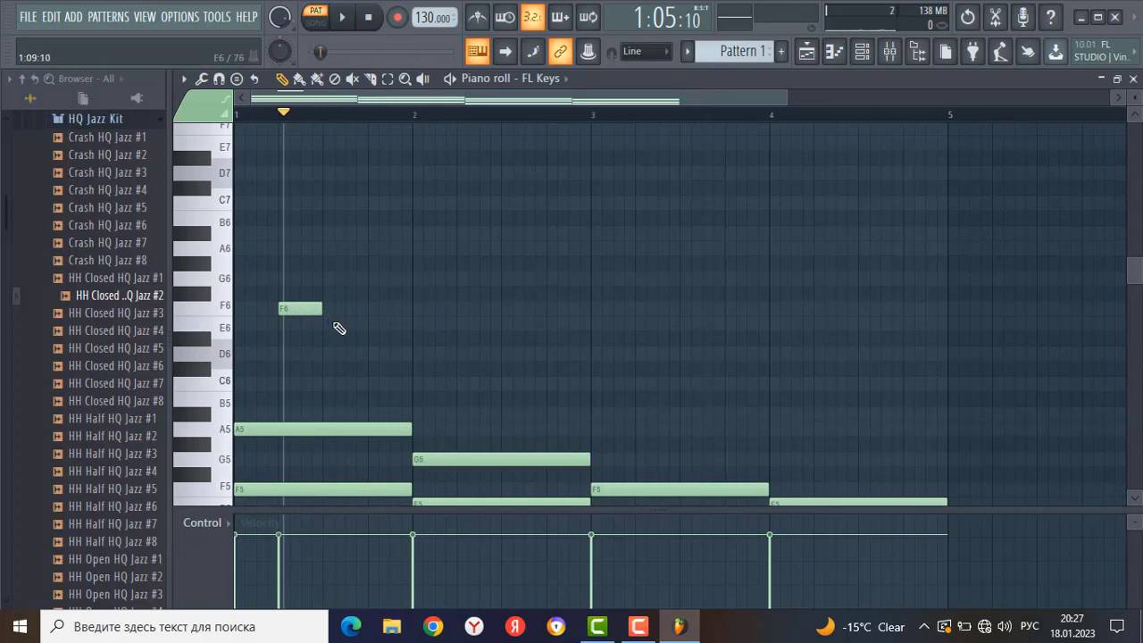
left_click(327, 324)
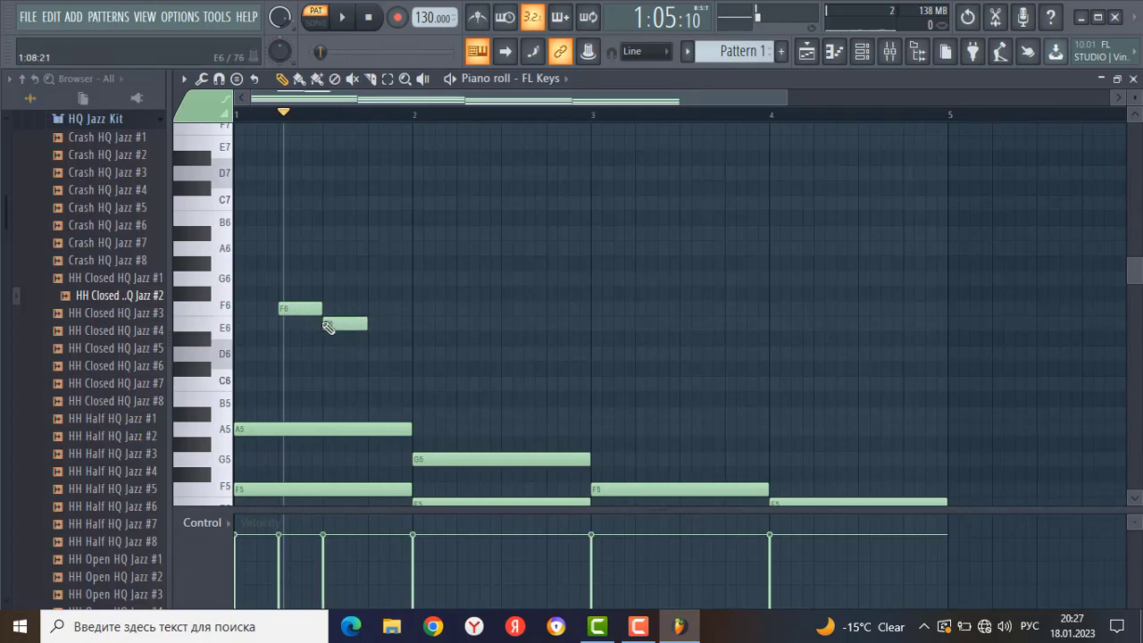
Play back the two melody notes, remove both, and place a four-step F6 at the start of bar 1.
key("space")
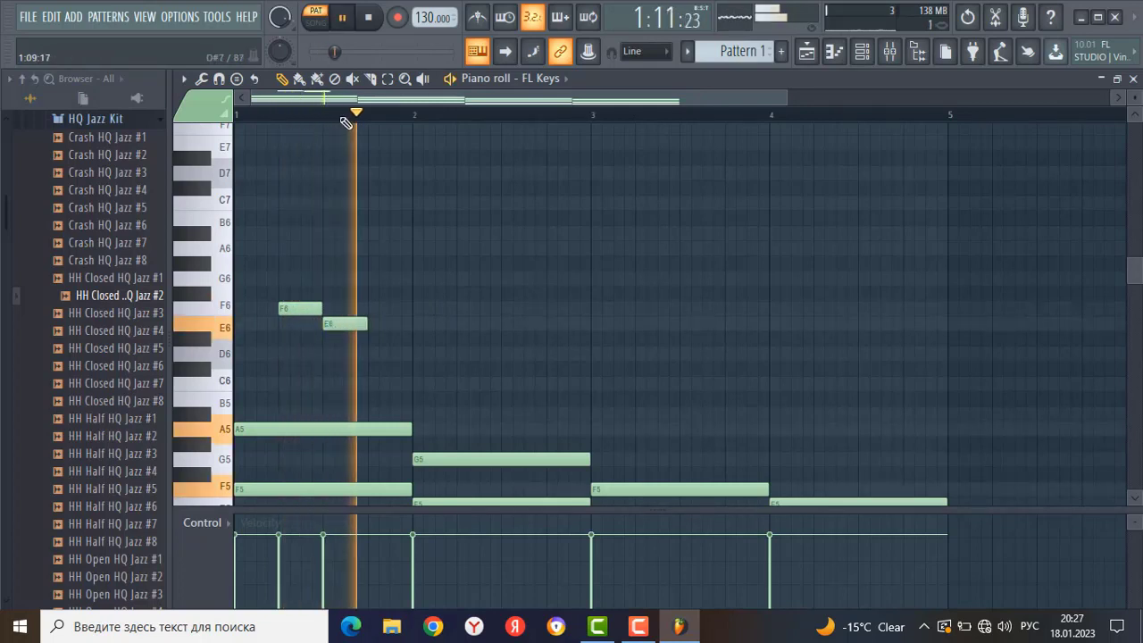
key("space")
key("space")
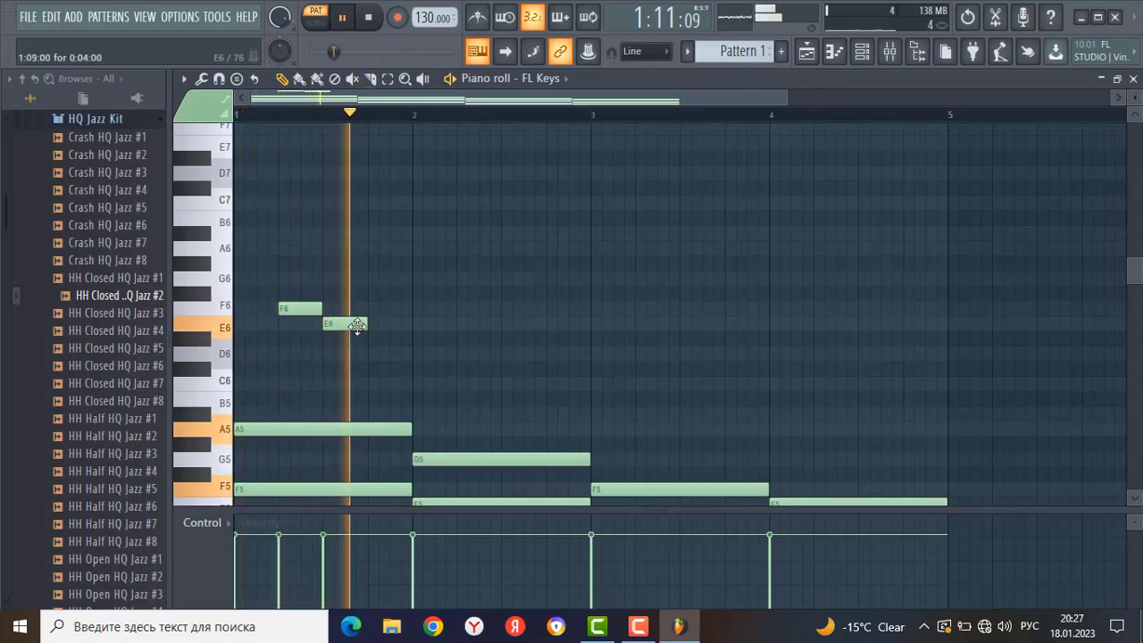
key("space")
right_click(301, 308)
right_click(344, 323)
left_click(255, 308)
key("space")
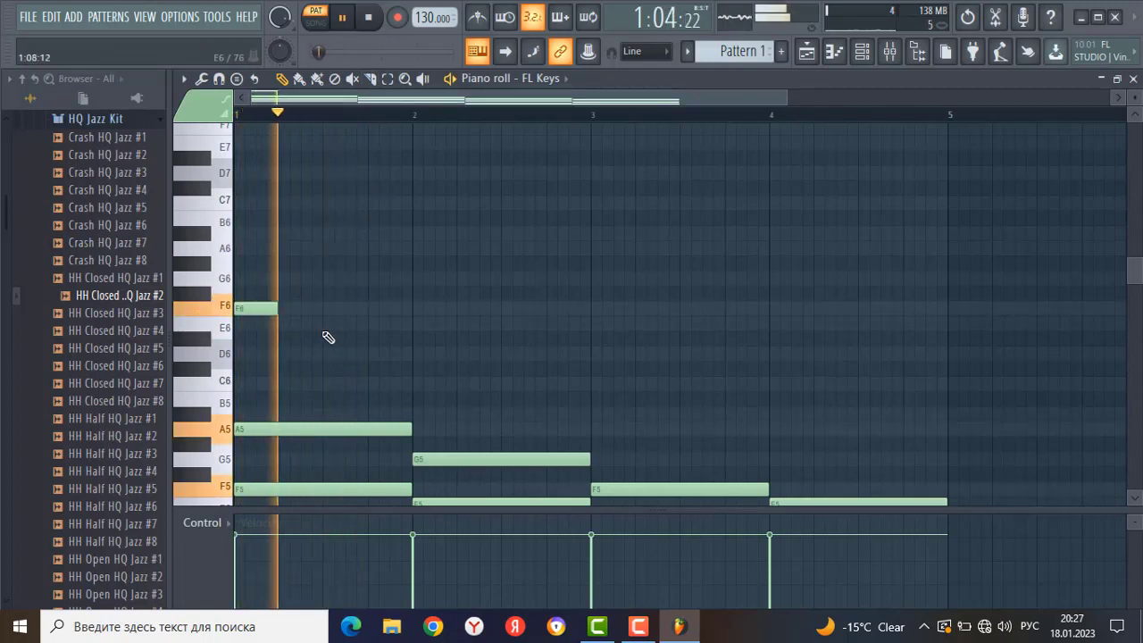
Add a four-step E6 on beat 3 of bar 1 and a two-step G6 directly before it, checking with playback.
key("space")
left_click(322, 323)
key("space")
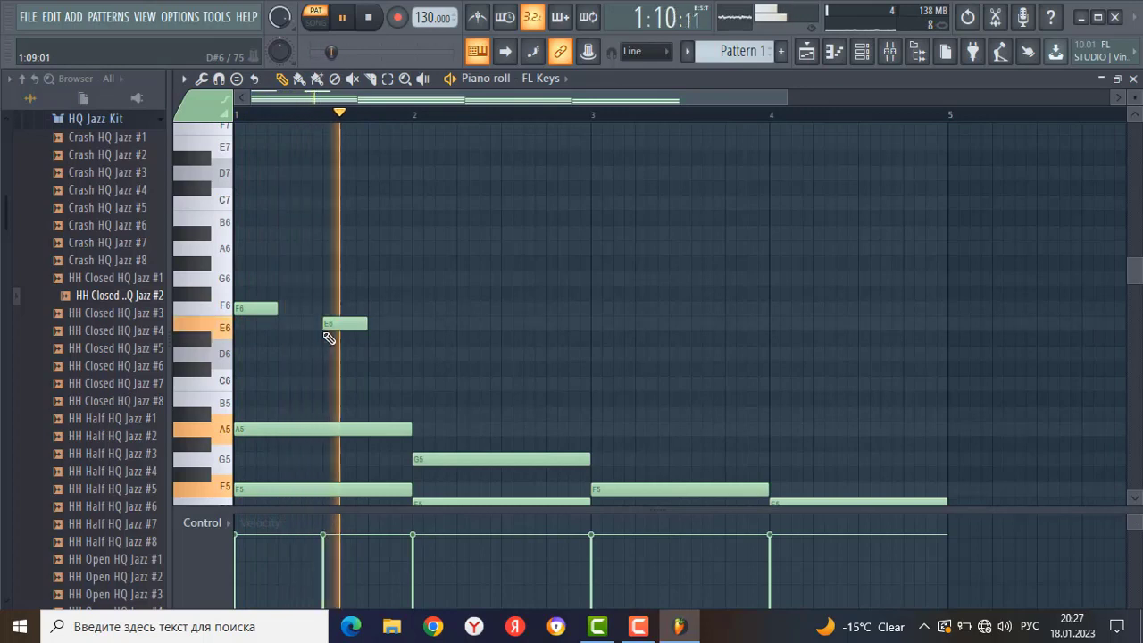
key("space")
left_click(294, 308)
left_click_drag(296, 300, 325, 273)
key("space")
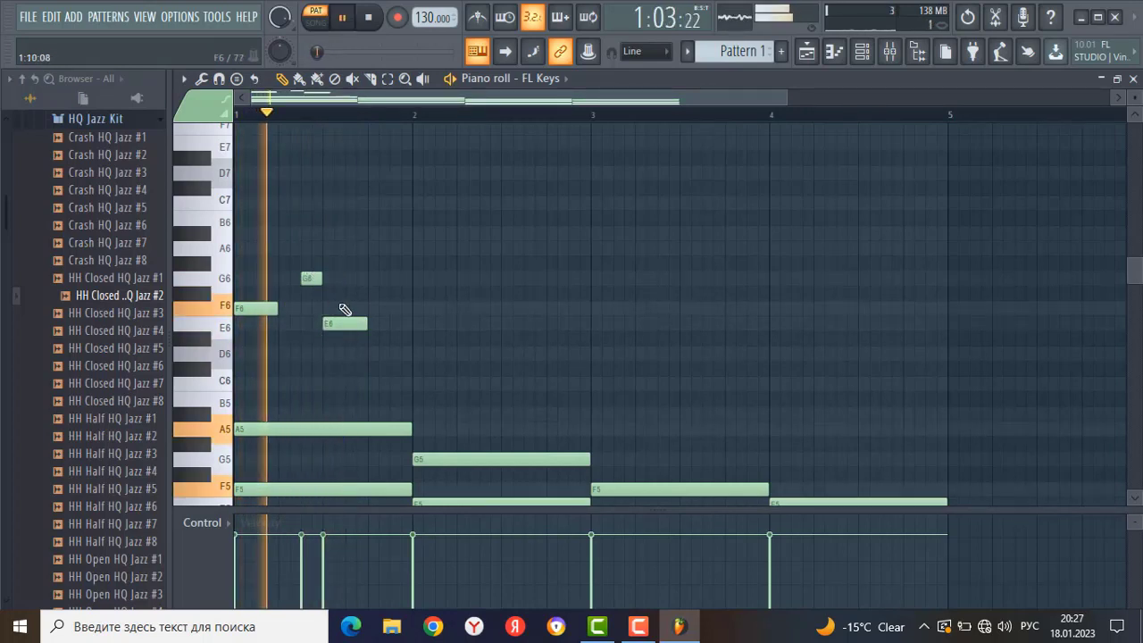
key("space")
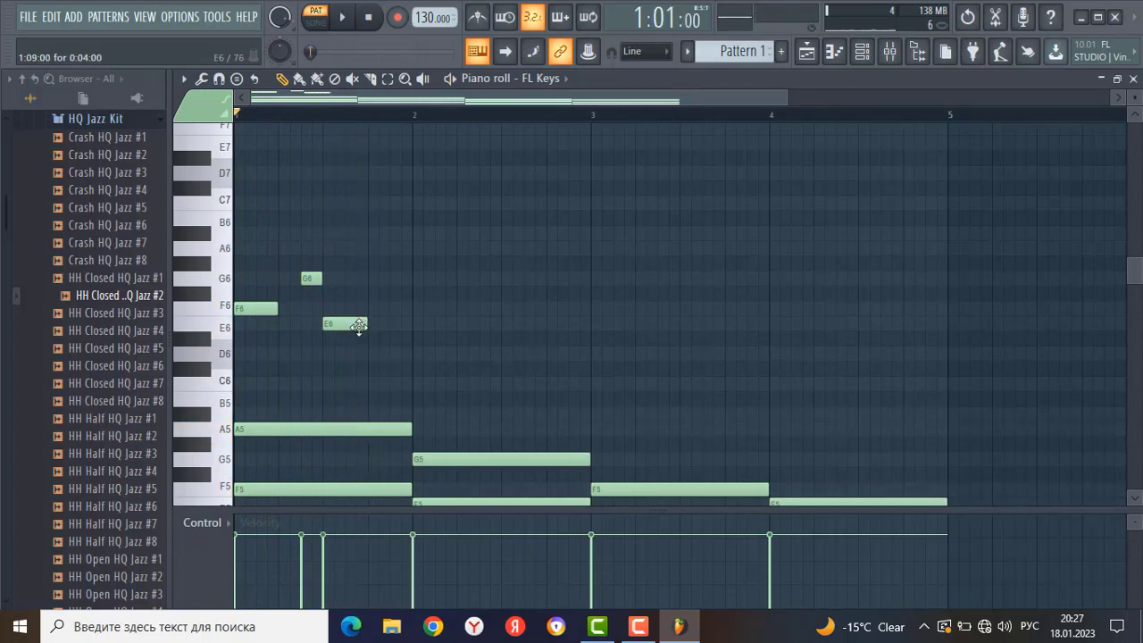
Raise the E6 in bar 1 to A6 and follow it with a four-step G6 on beat 4, checking with playback.
left_click_drag(358, 327, 356, 248)
key("space")
key("space")
key("space")
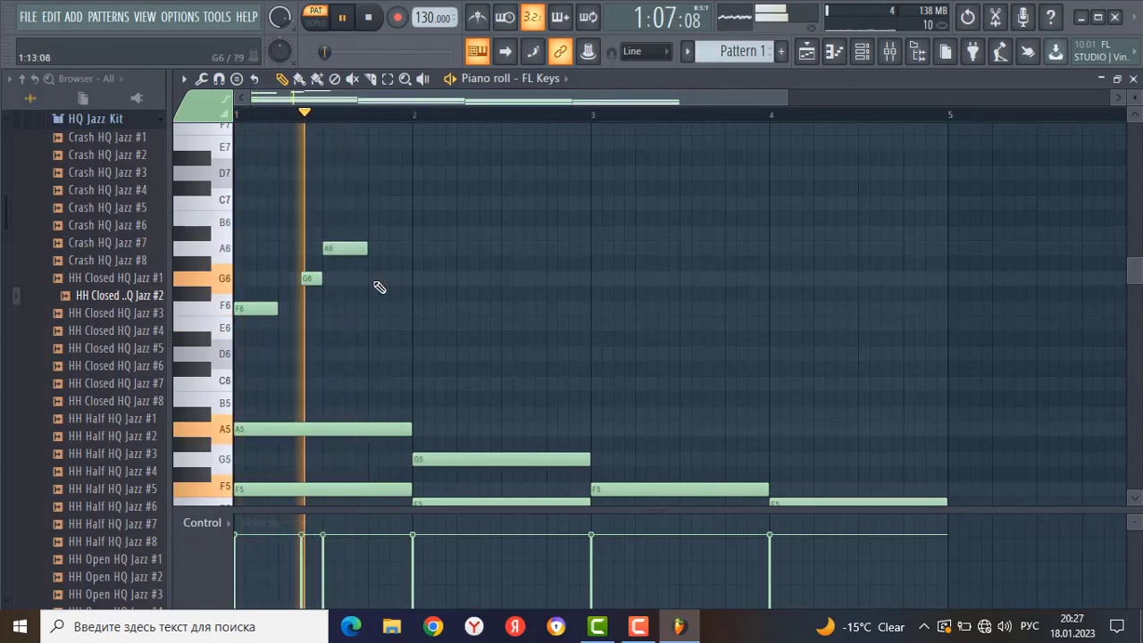
key("space")
left_click(367, 279)
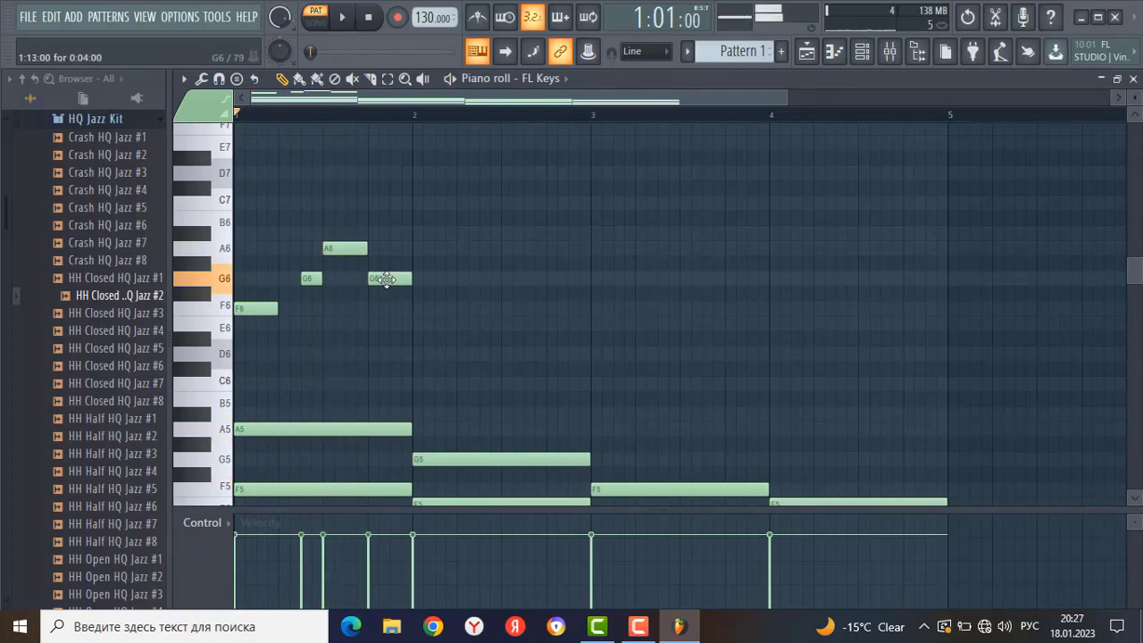
key("space")
left_click(379, 327)
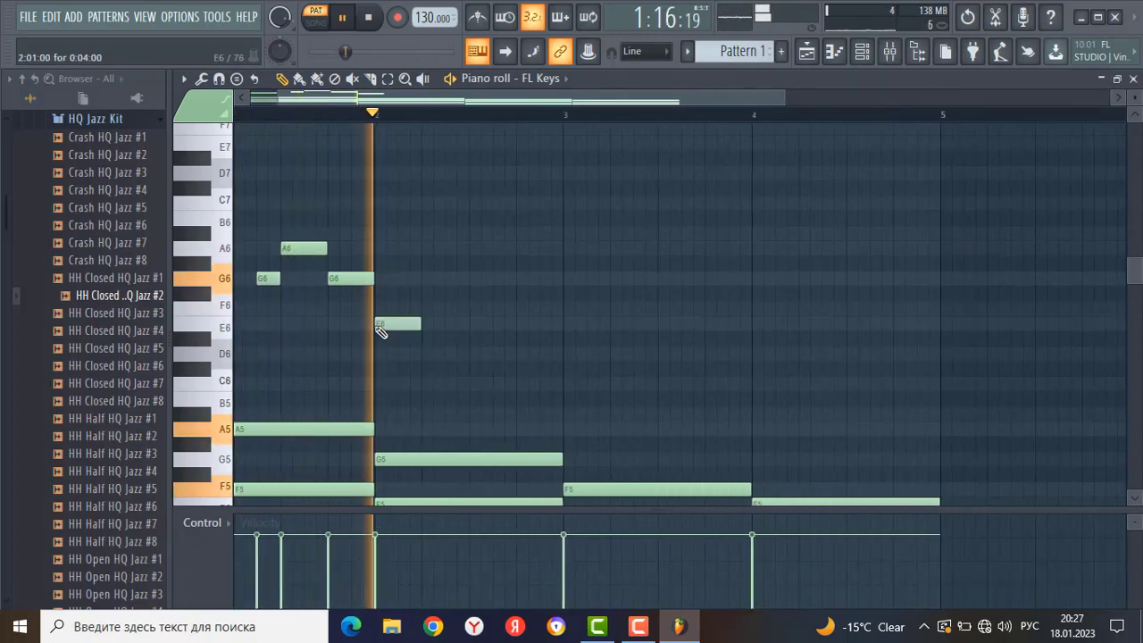
key("space")
right_click(408, 326)
Add an F6 on beat 2 of bar 2 and shorten it to two steps starting at step 7.
key("space")
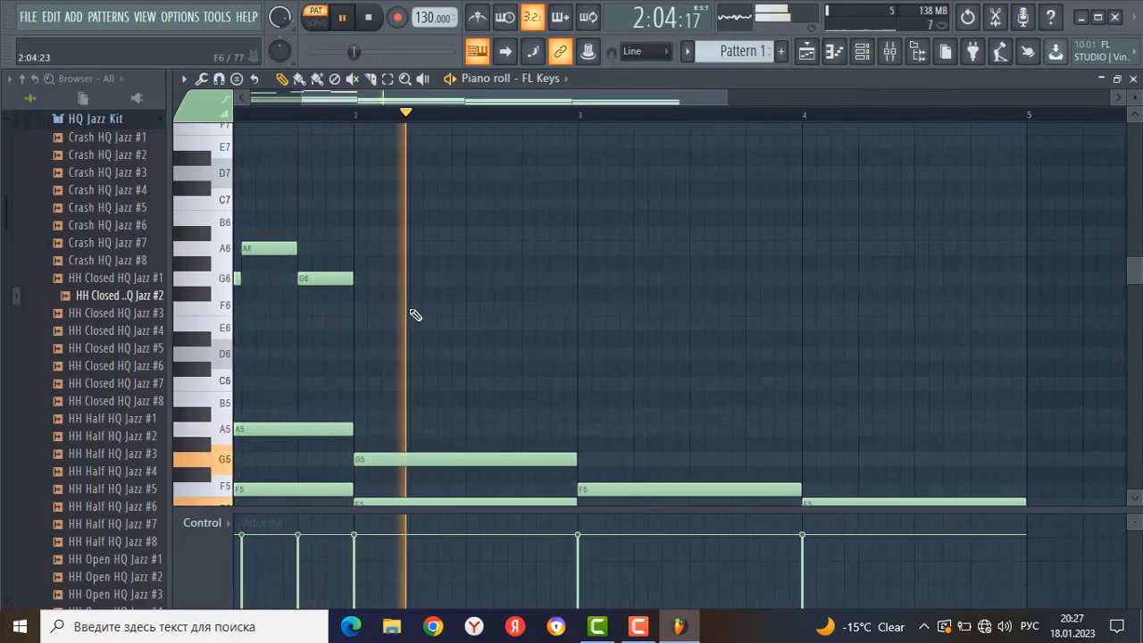
left_click(425, 310)
key("space")
key("space")
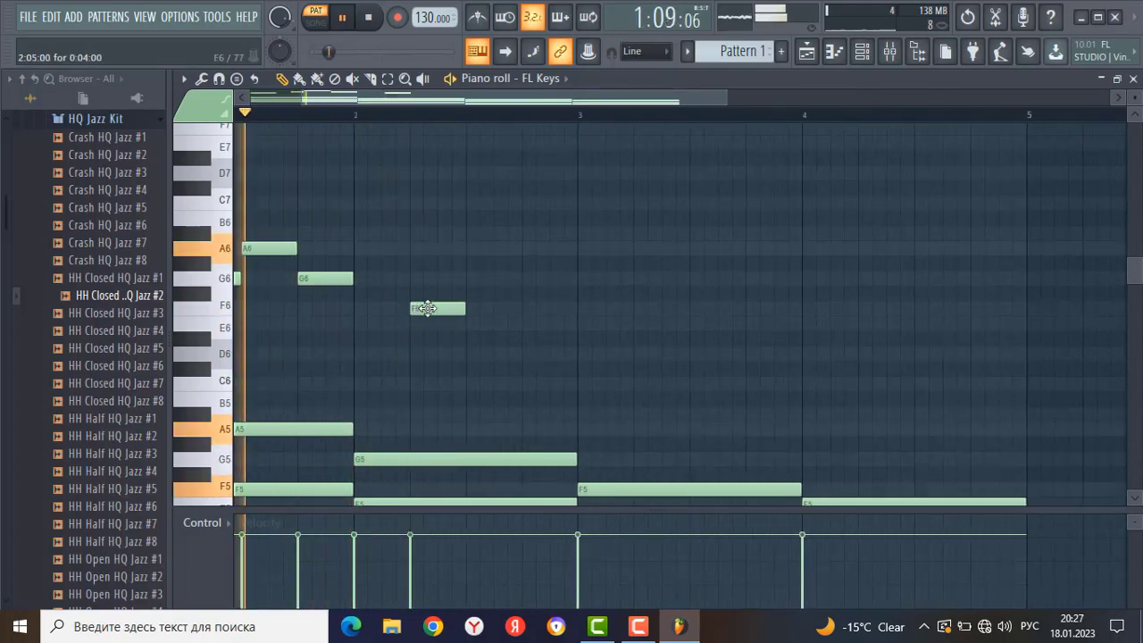
key("space")
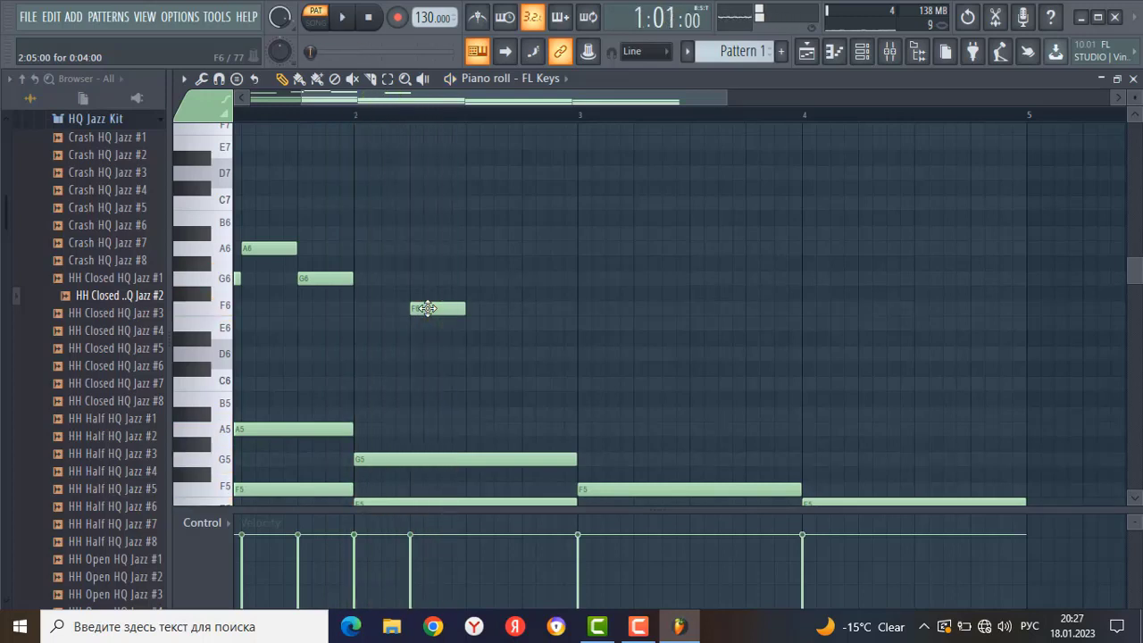
left_click_drag(427, 308, 455, 308)
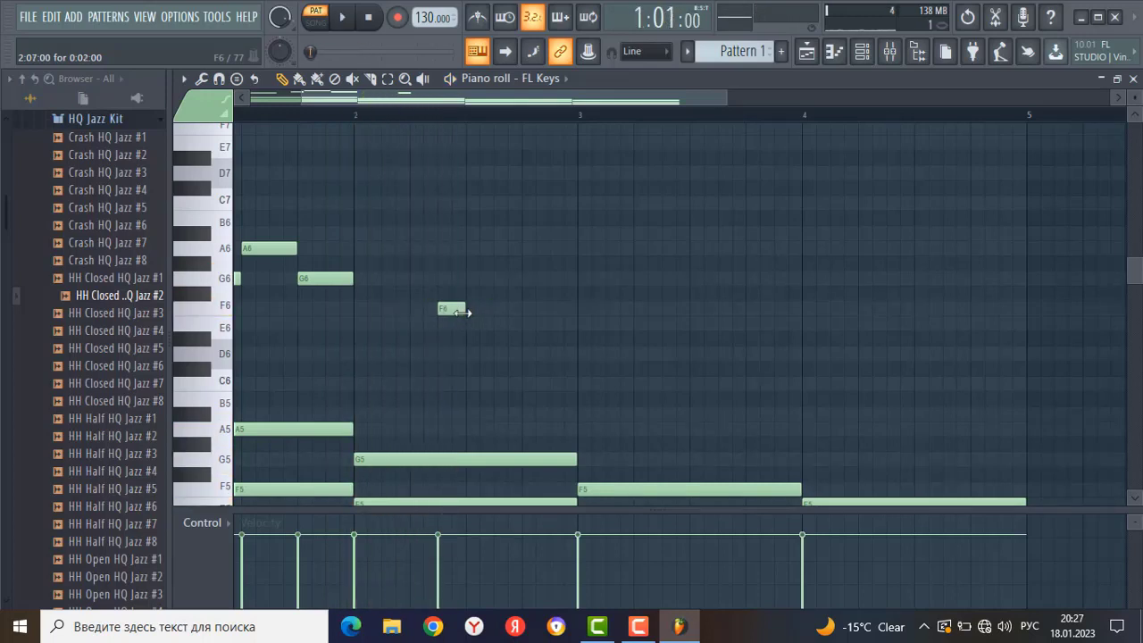
Add two-step A6 and G6 notes directly after the F6 in bar 2 and play back the melody.
left_click(474, 248)
left_click(505, 279)
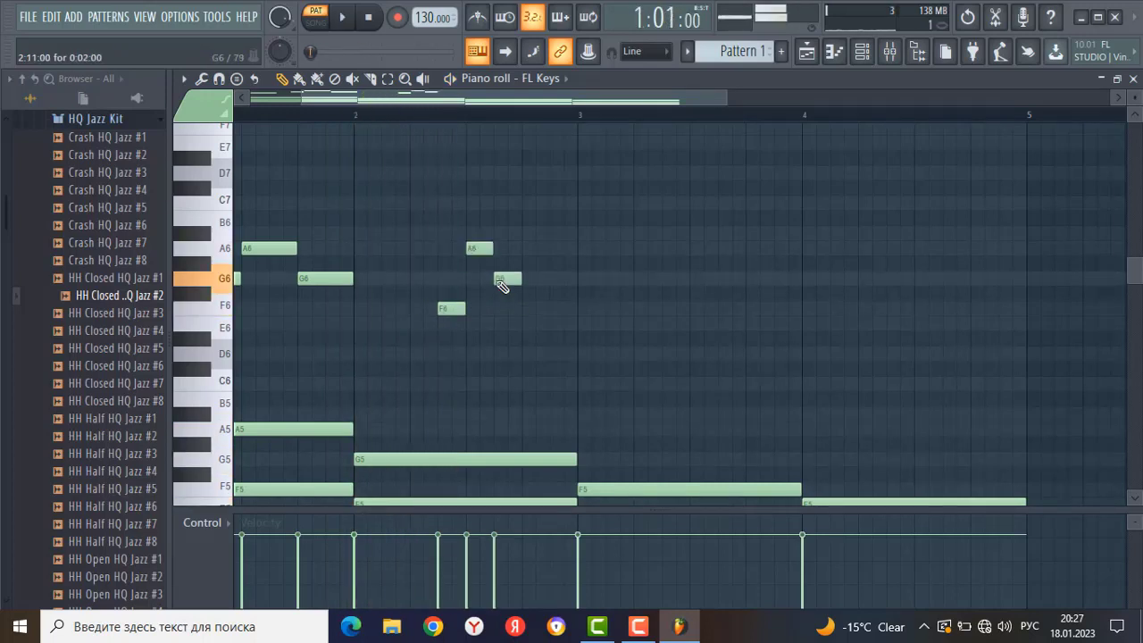
key("space")
scroll(458, 333, "down", 2)
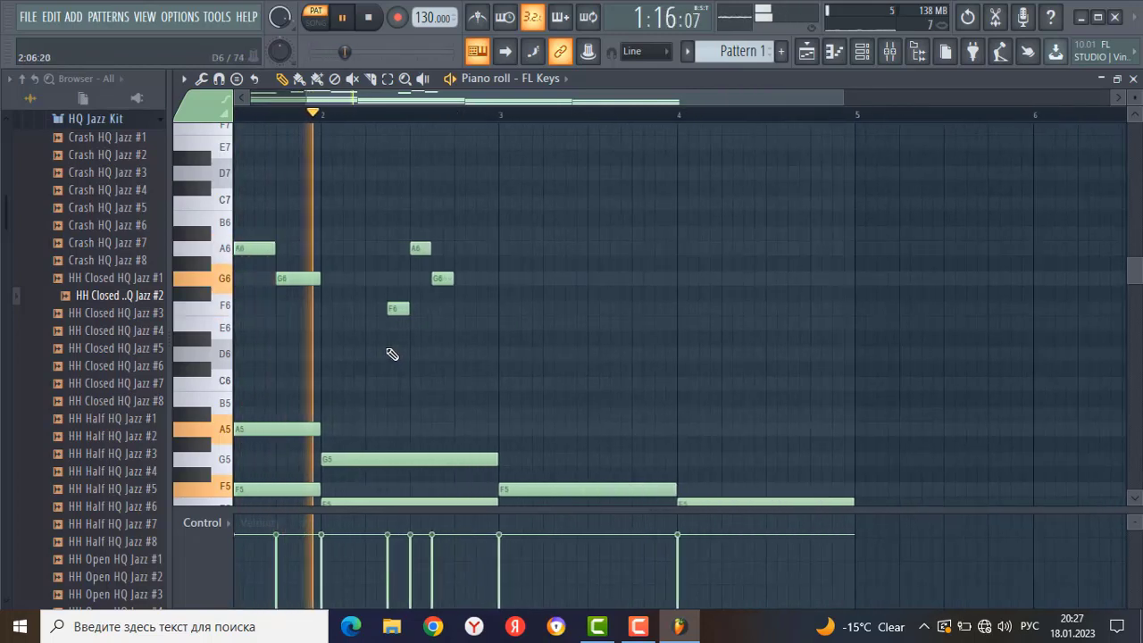
key("space")
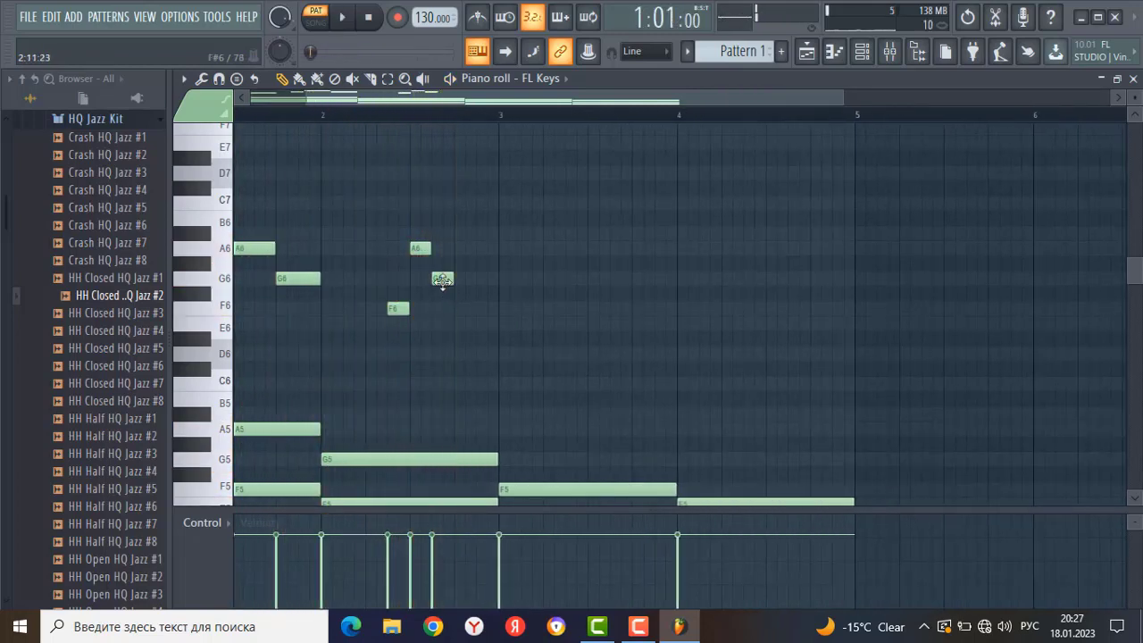
Shift the F6, A6 and G6 notes in bar 2 two steps later, checking the timing with playback.
left_click_drag(442, 279, 465, 279)
key("space")
scroll(438, 316, "down", 1)
scroll(439, 316, "up", 2)
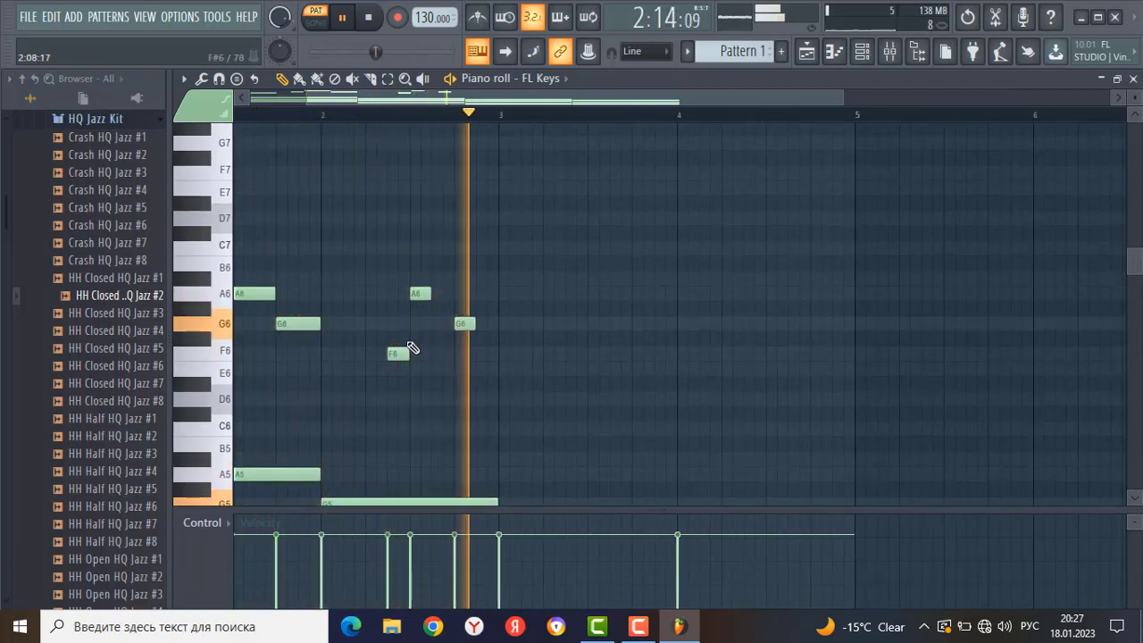
key("space")
left_click_drag(398, 354, 420, 353)
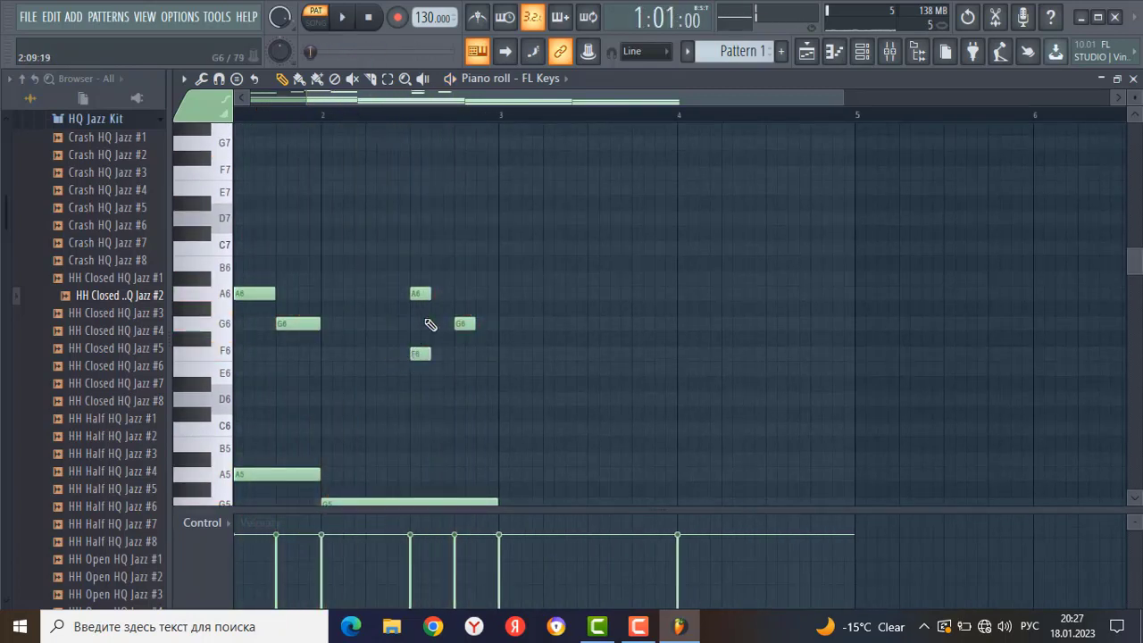
left_click_drag(433, 299, 443, 298)
key("space")
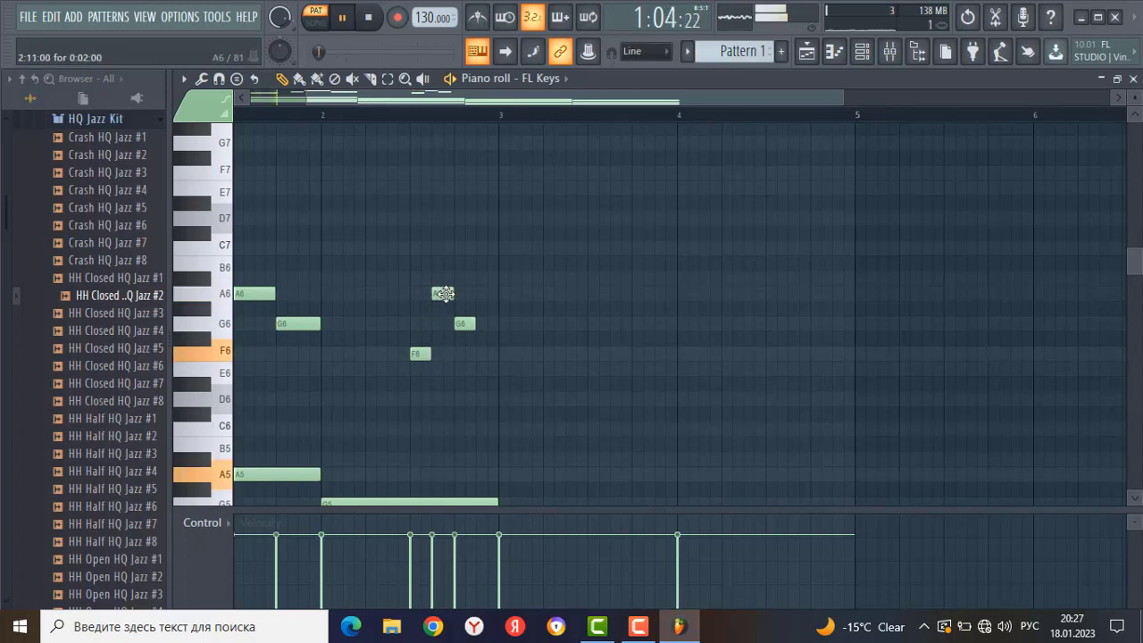
scroll(453, 349, "down", 2)
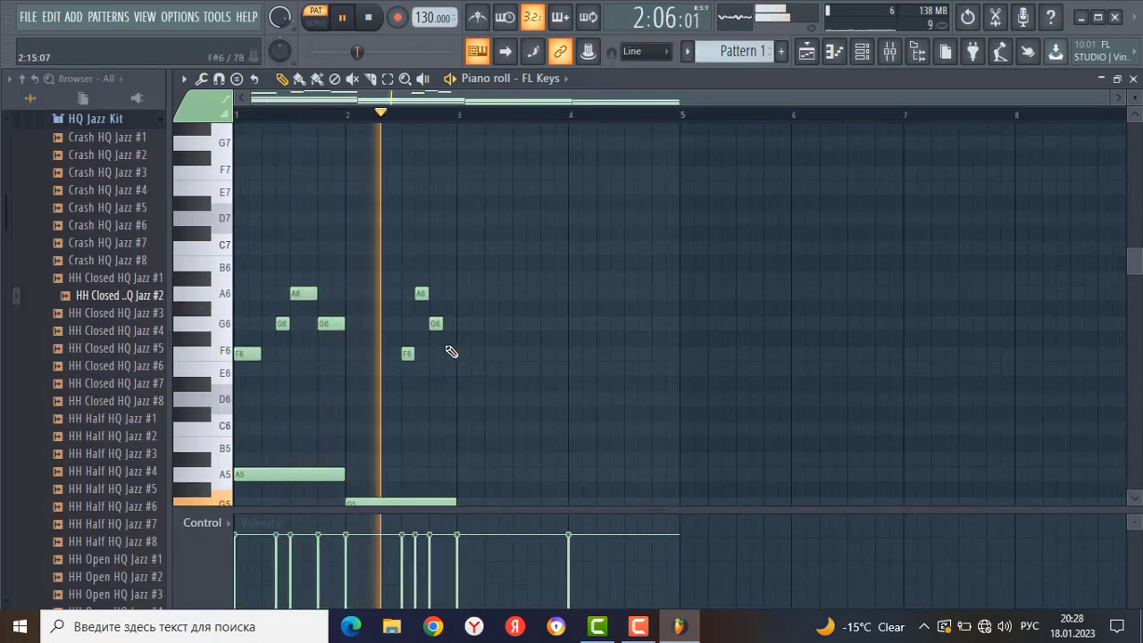
Raise the F6 note in bar 2 to G6 and play back the two-bar melody.
key("space")
scroll(436, 352, "up", 2)
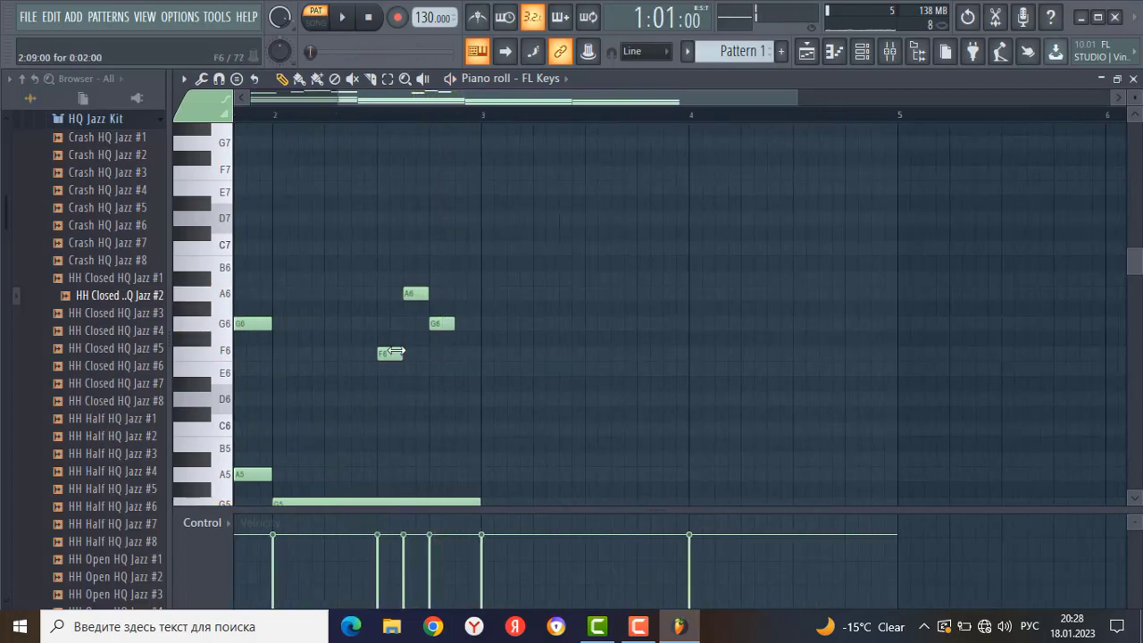
left_click_drag(388, 353, 393, 325)
key("space")
scroll(393, 325, "down", 2)
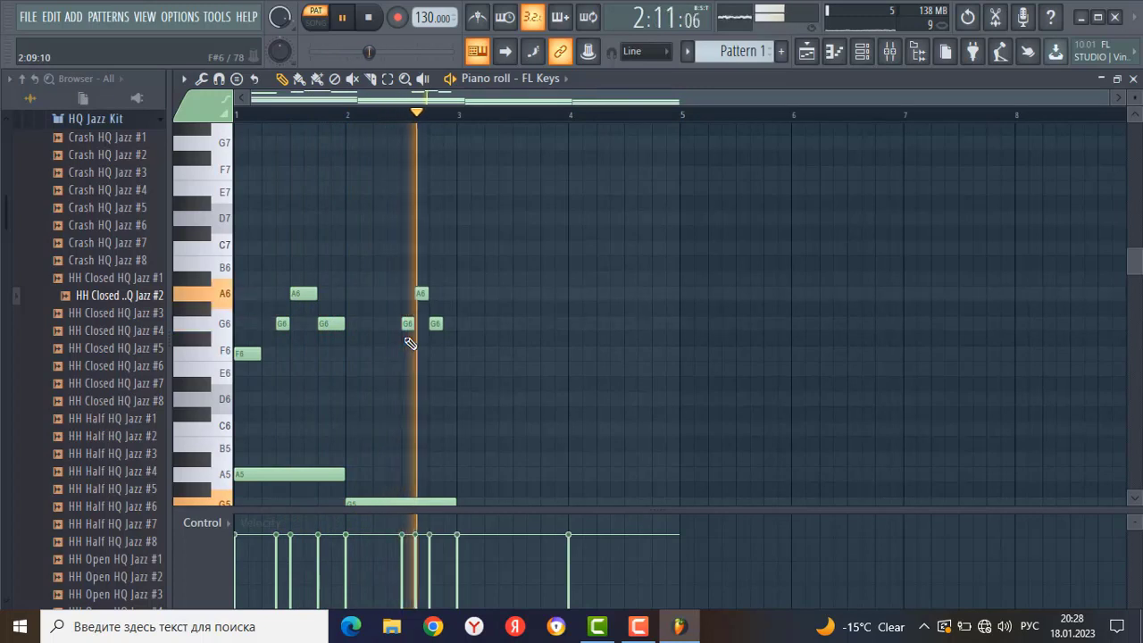
key("space")
Duplicate the two-bar melody notes into bars 3 and 4 and play back the pattern.
left_click_drag(511, 411, 253, 268)
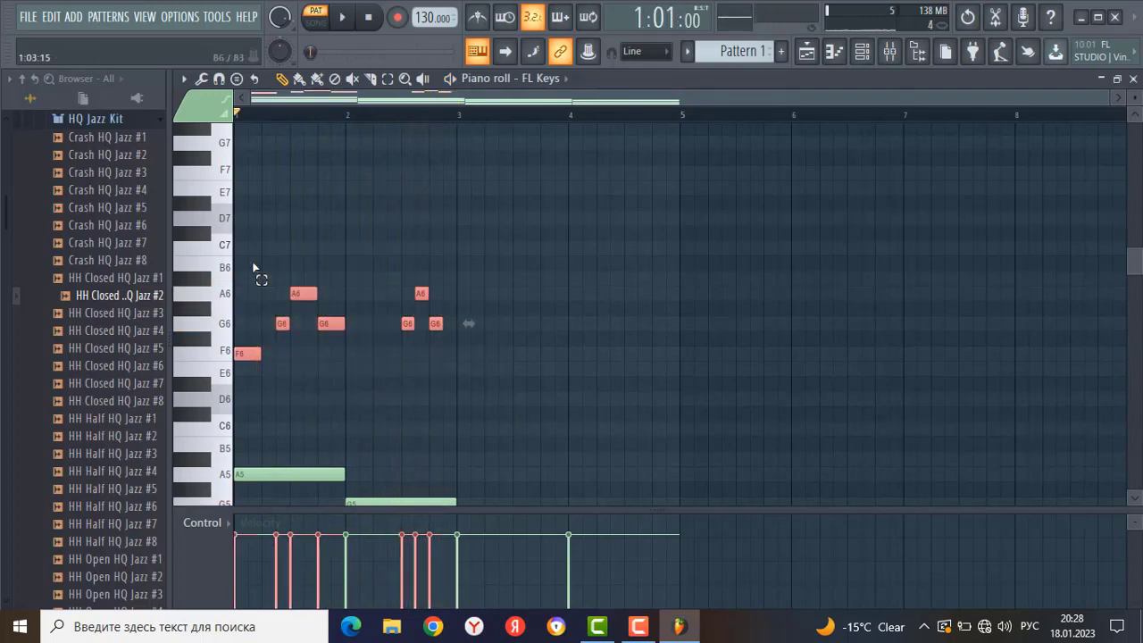
left_click(480, 372)
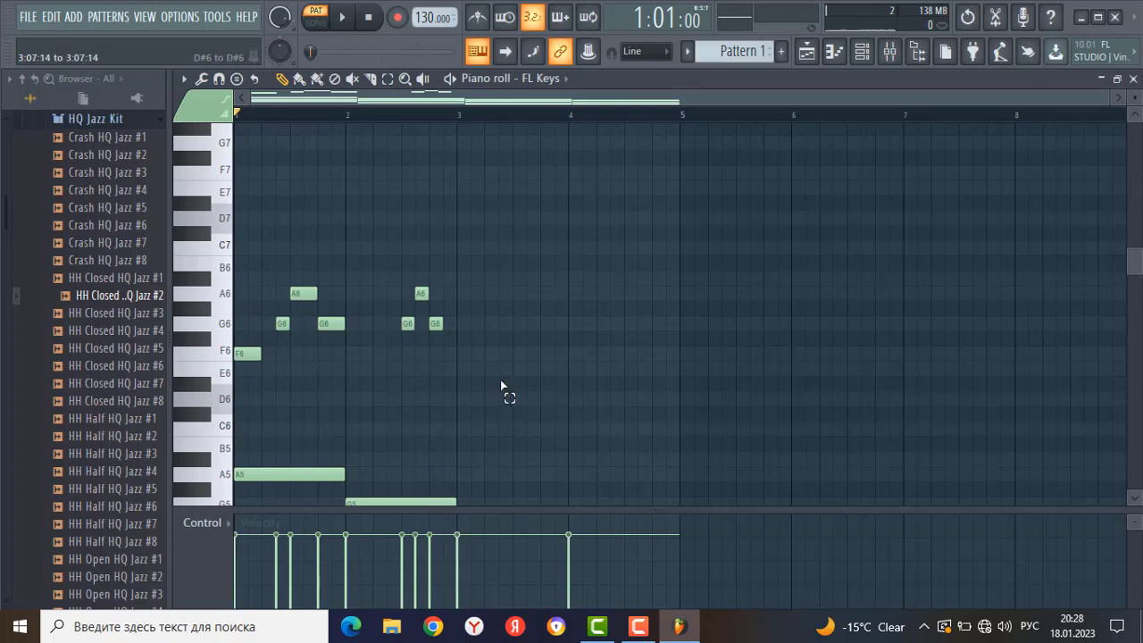
left_click_drag(502, 391, 213, 306)
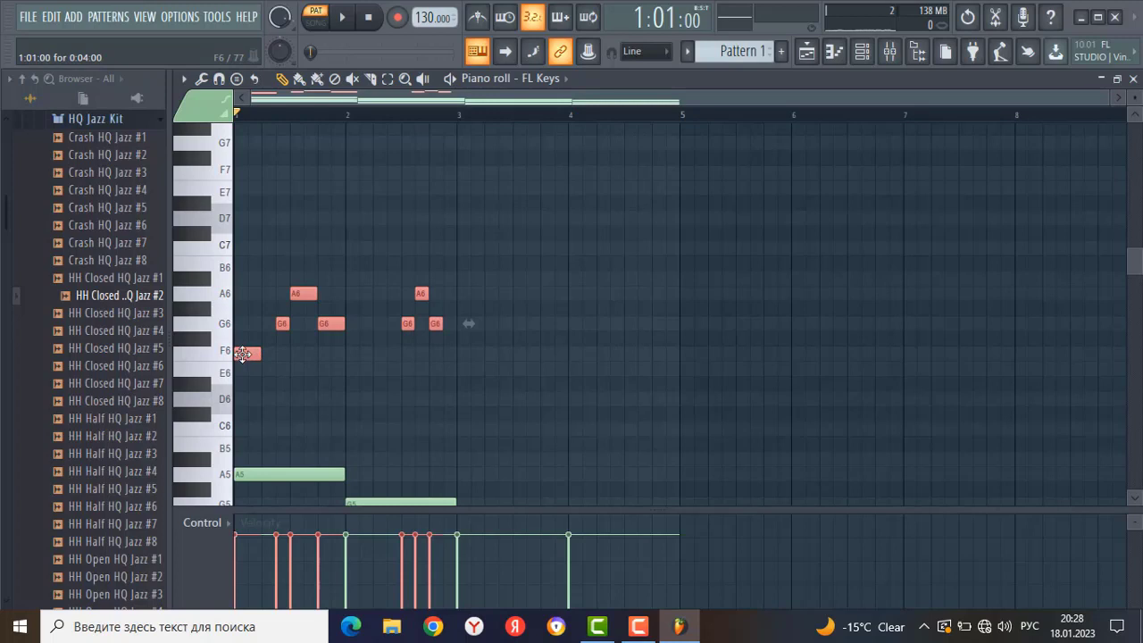
left_click_drag(244, 353, 458, 354)
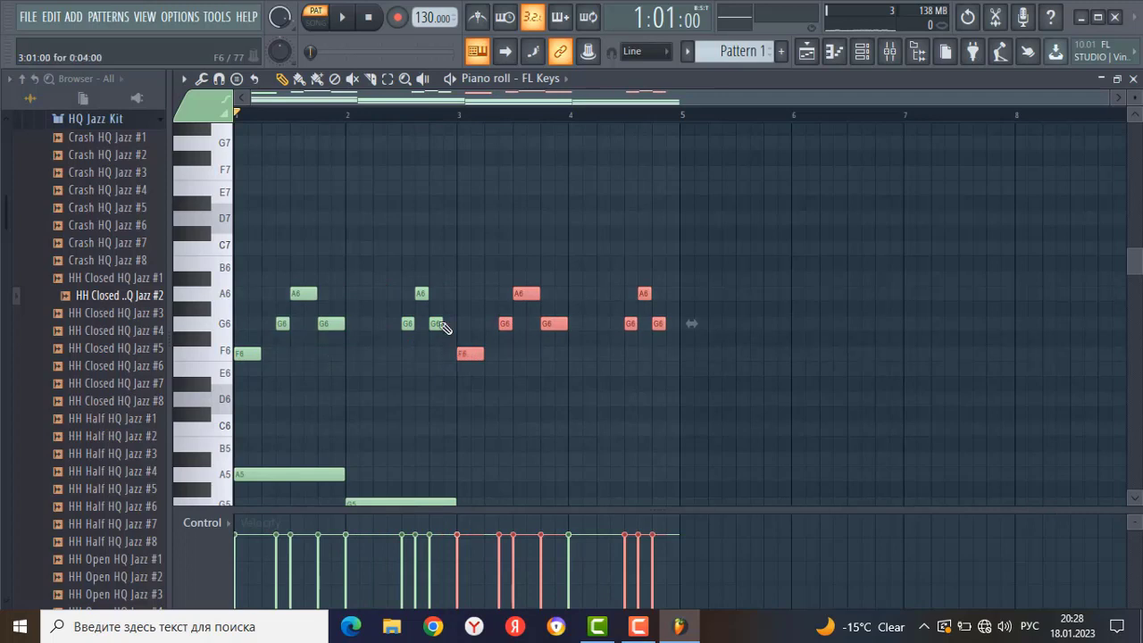
key("space")
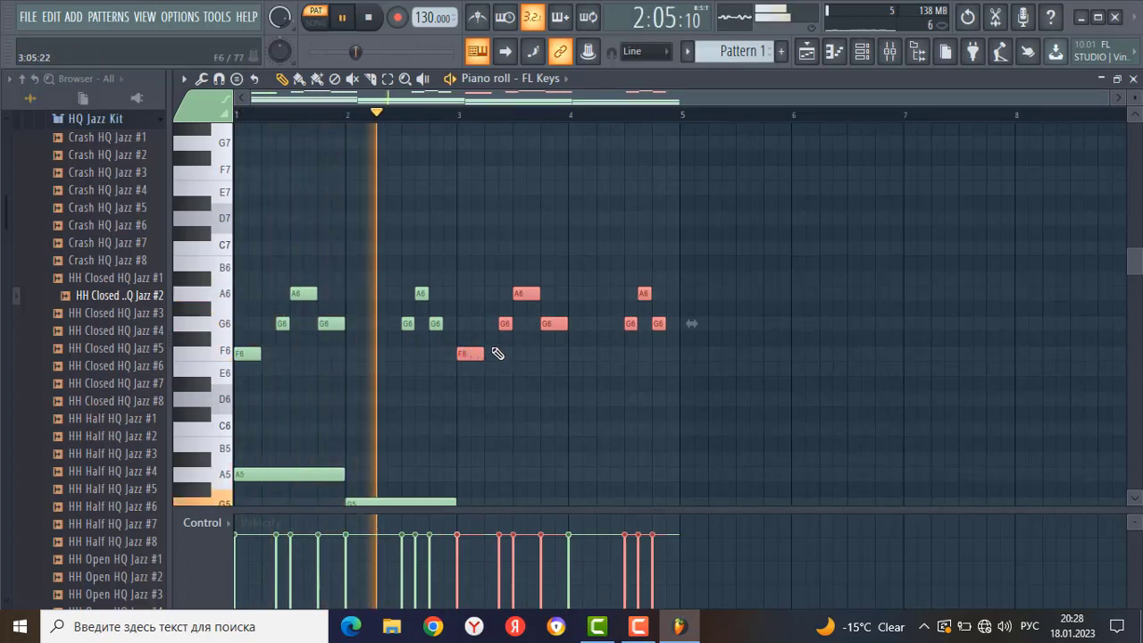
scroll(500, 353, "down", 3)
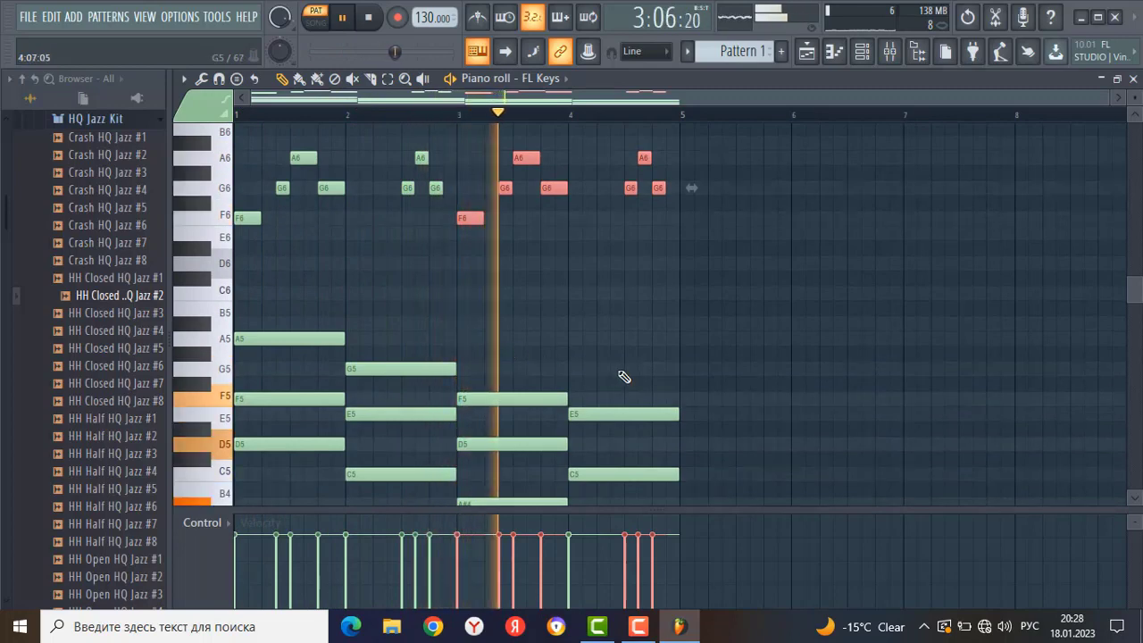
scroll(626, 382, "up", 3)
Deselect the copied notes and raise the last G6 in bar 4 to A#6.
left_click(665, 391)
scroll(666, 390, "up", 3)
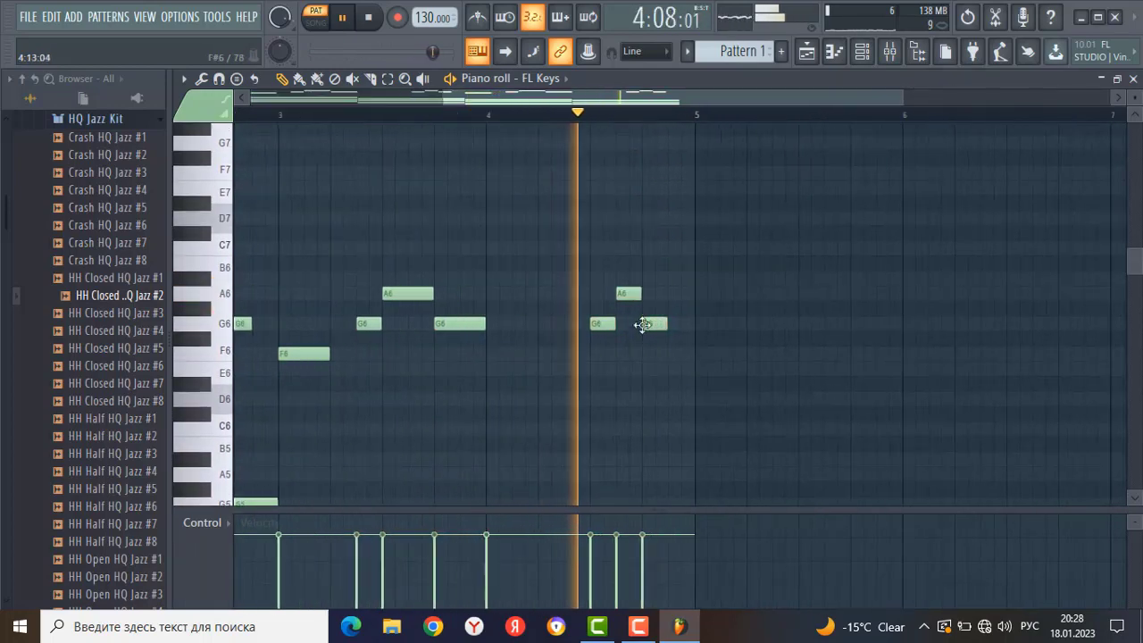
key("space")
left_click_drag(651, 322, 649, 276)
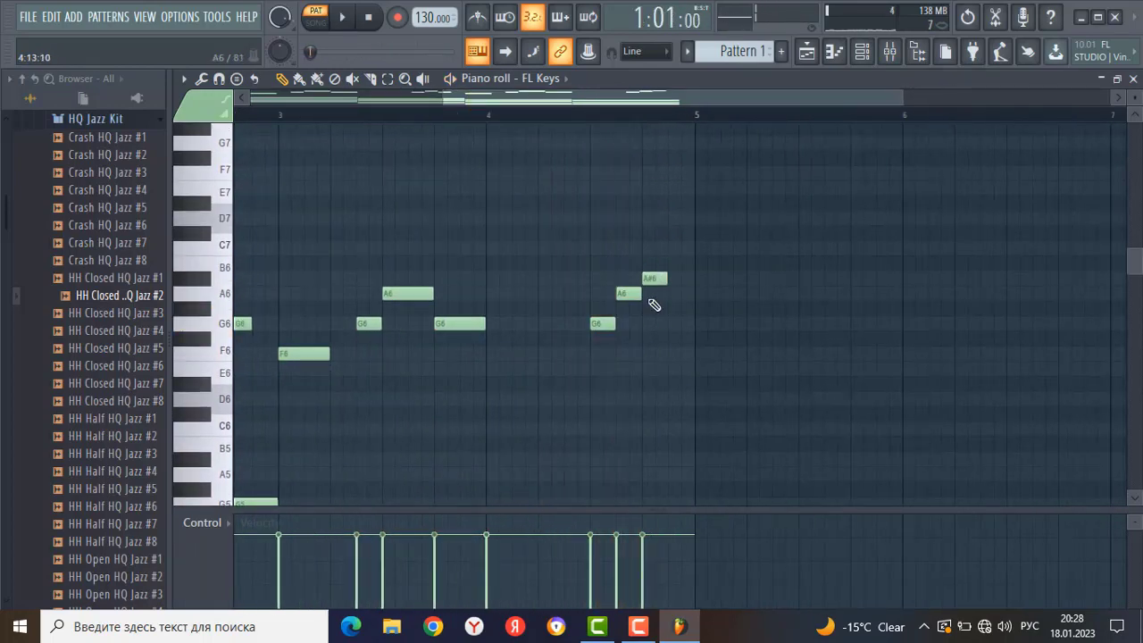
Play back the four-bar FL Keys pattern of chords and melody from the start.
scroll(654, 304, "down", 2)
key("space")
scroll(656, 299, "down", 1)
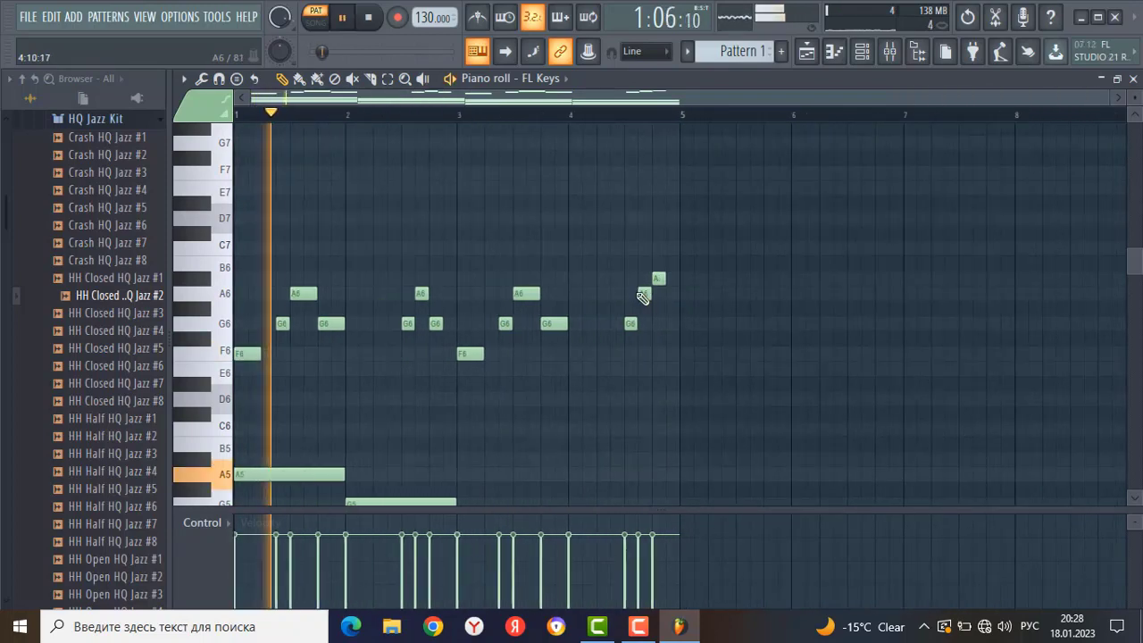
scroll(631, 357, "down", 1)
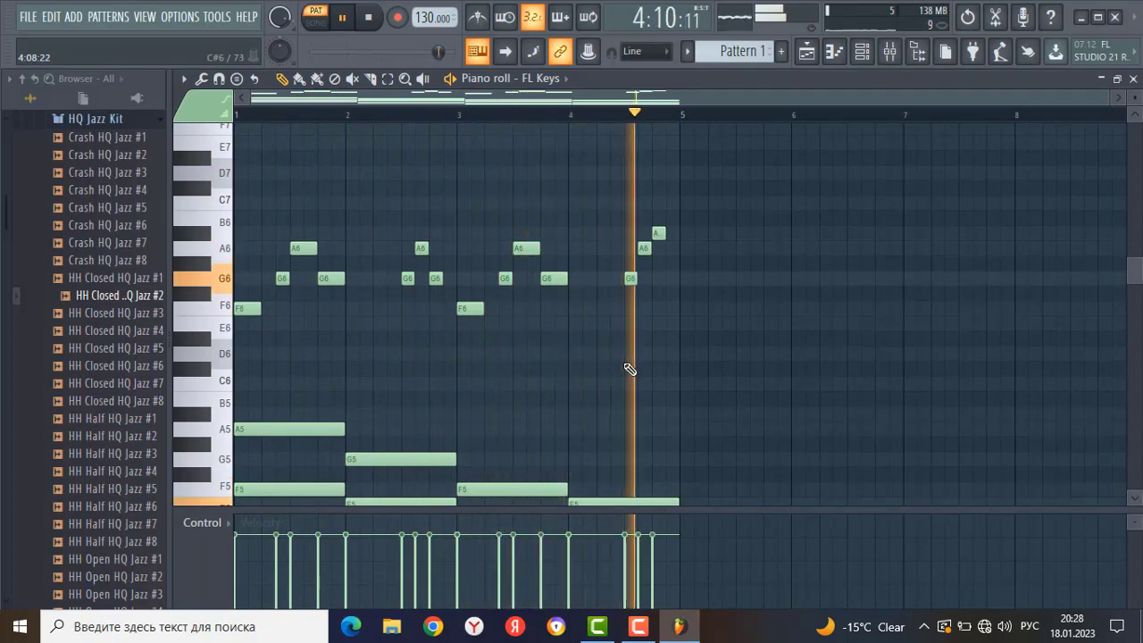
key("space")
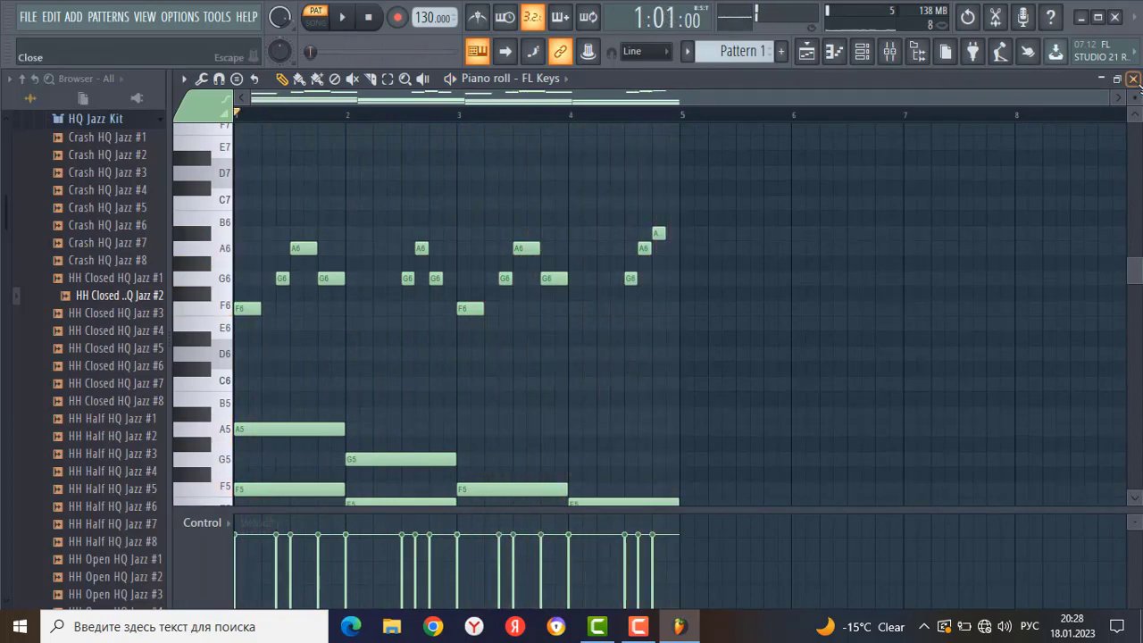
Return to the channel rack and collapse the HQ Jazz Kit folder in the sample browser.
key("F6")
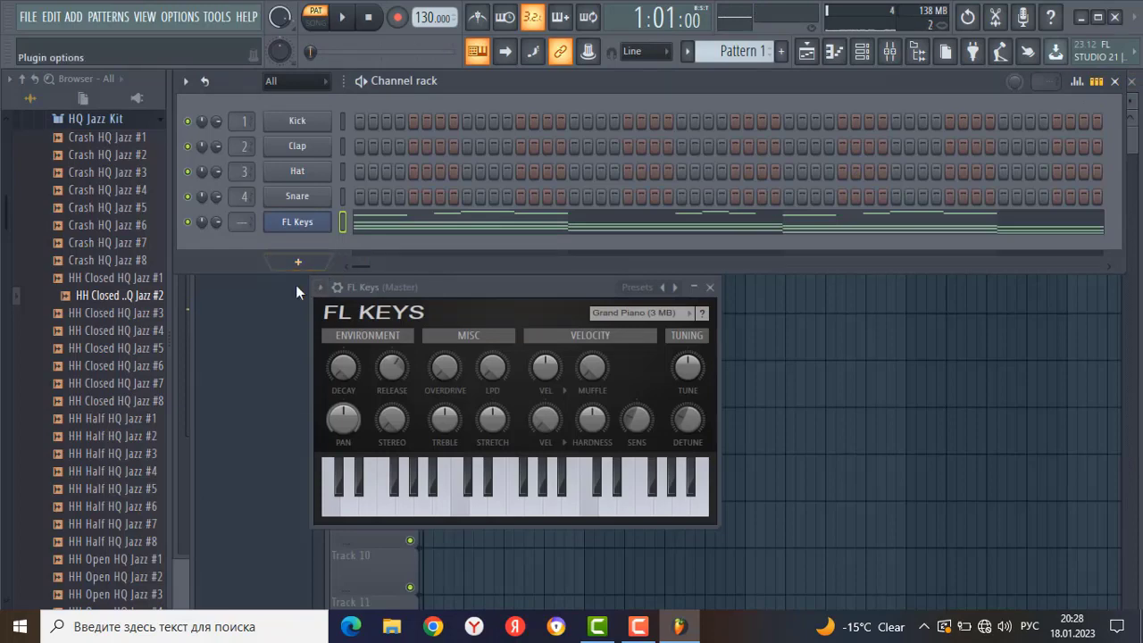
left_click(123, 119)
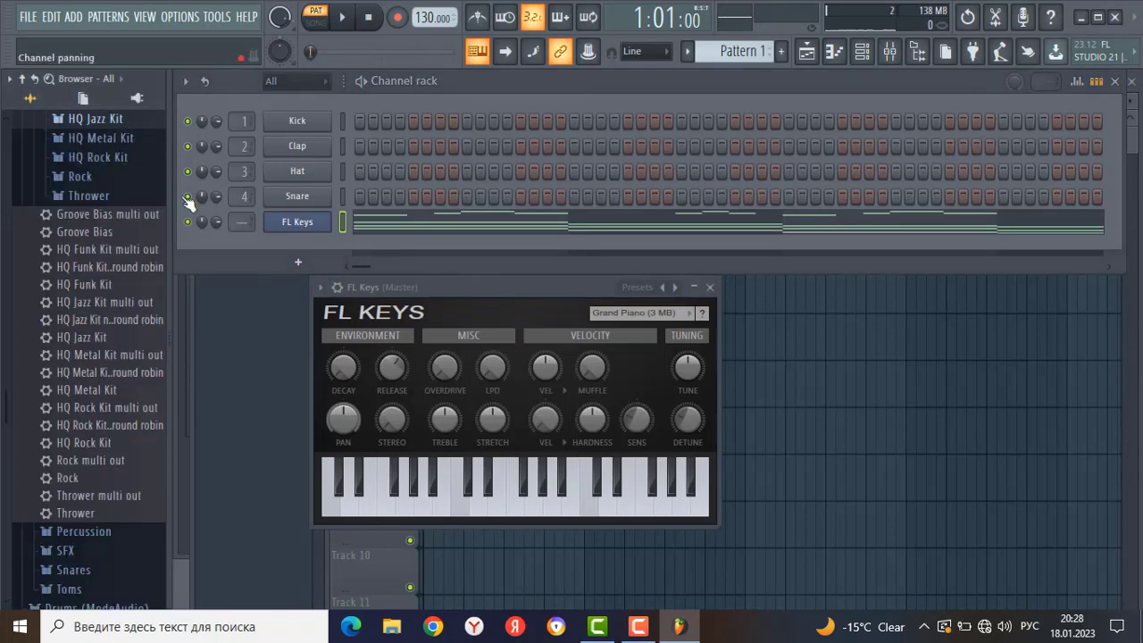
left_click(109, 120)
left_click(111, 122)
Add a Morphine synthesizer channel and move its window up so that the whole plugin fits on screen.
left_click(303, 263)
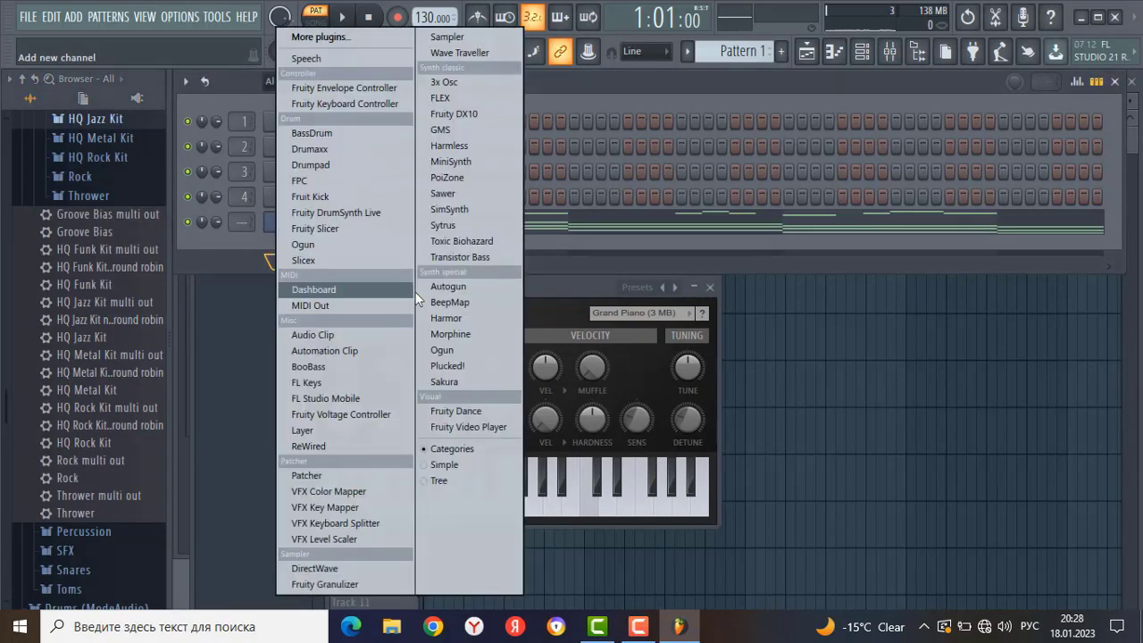
left_click(489, 337)
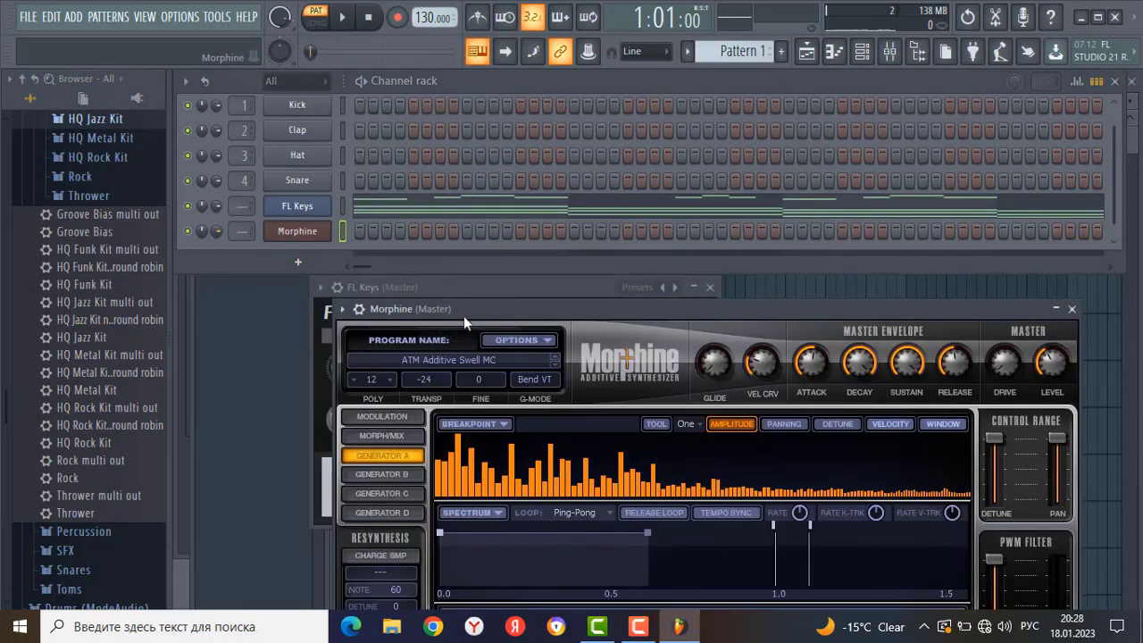
left_click_drag(532, 310, 466, 101)
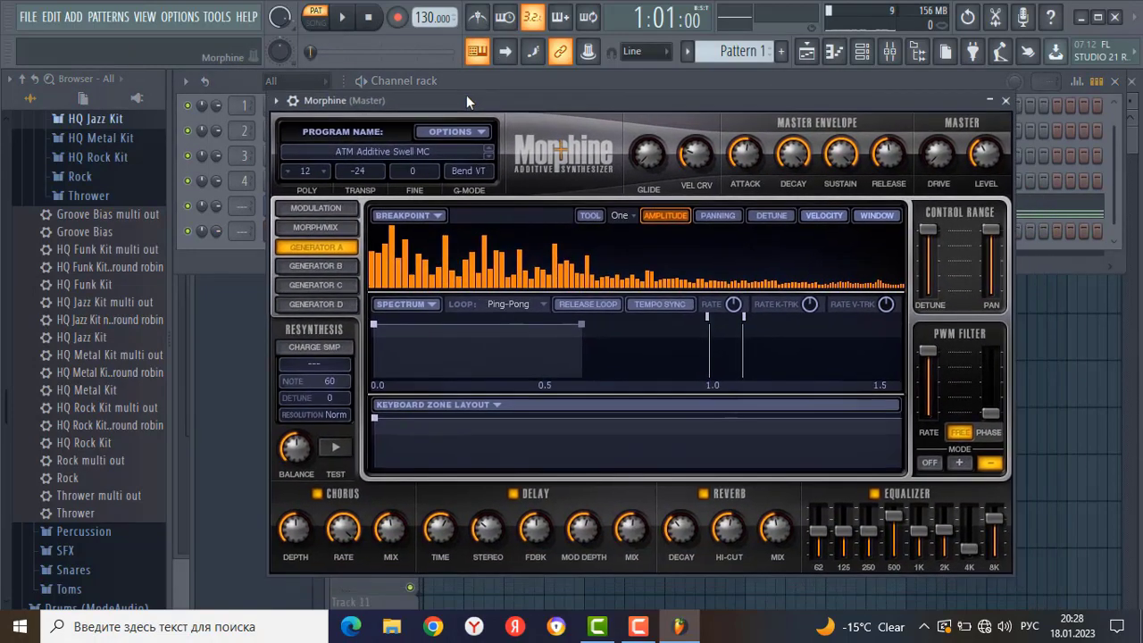
Load the BRS Recorder NUC preset from the Brass & Wind bank in Morphine's preset library.
left_click(351, 152)
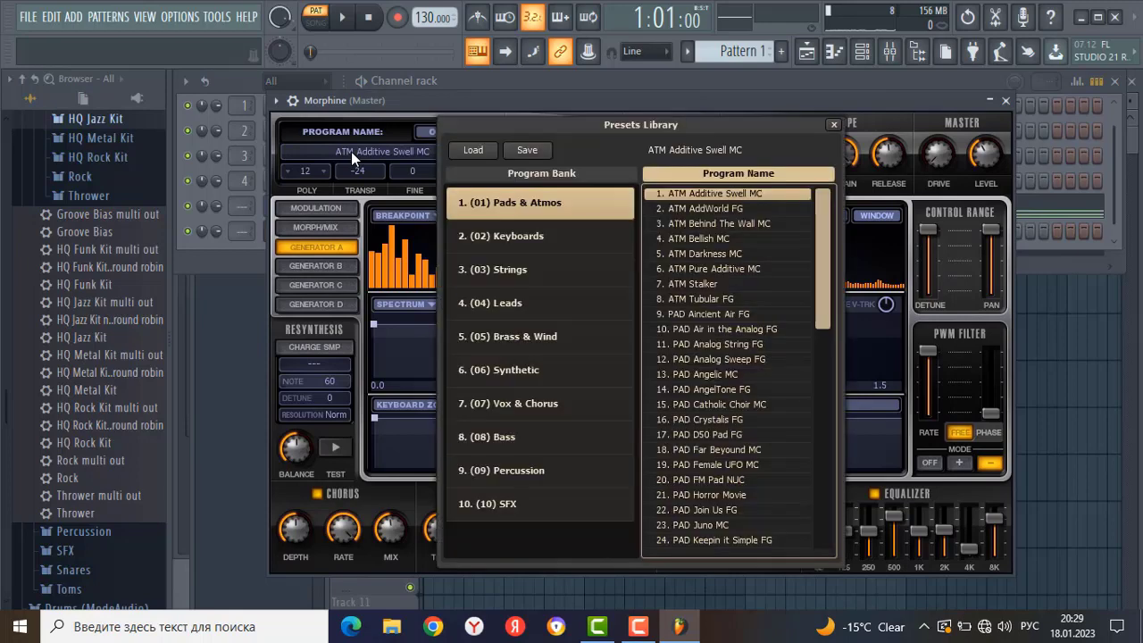
left_click(558, 336)
left_click(720, 239)
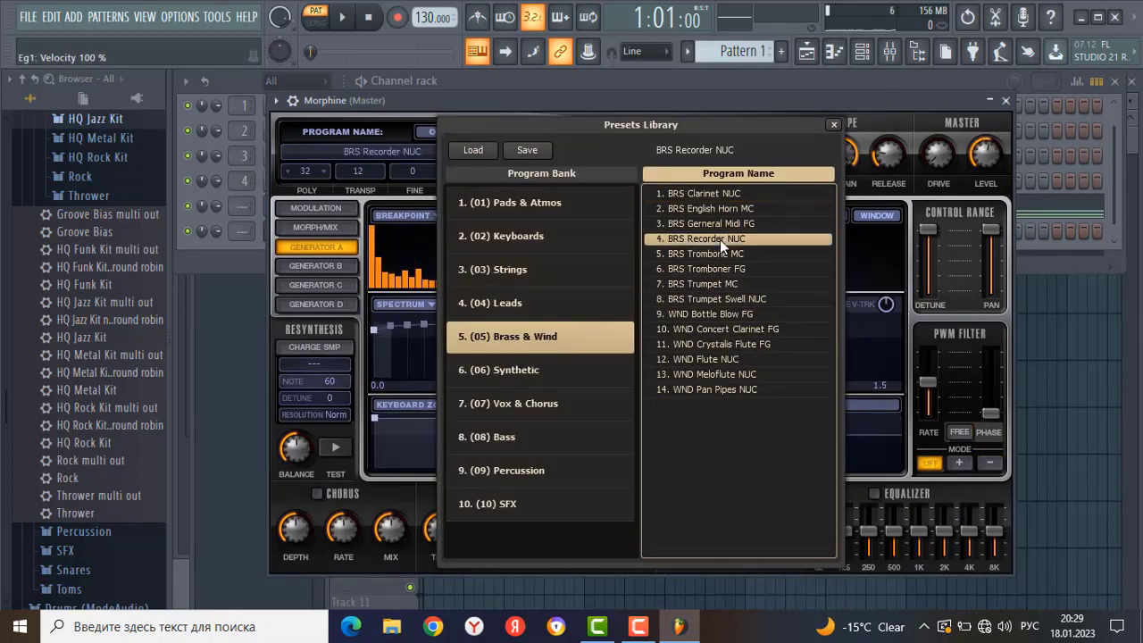
key("Escape")
Audition the flute, trumpet and trombone presets of the Brass & Wind bank, settle on BRS Recorder NUC and close Morphine.
left_click(389, 154)
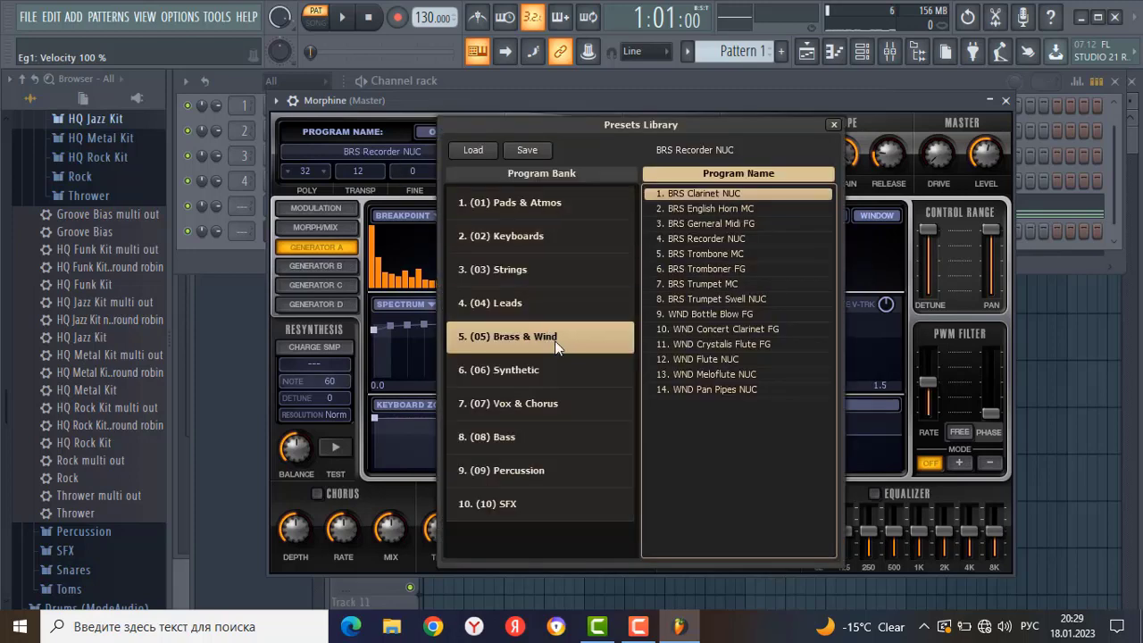
left_click(693, 346)
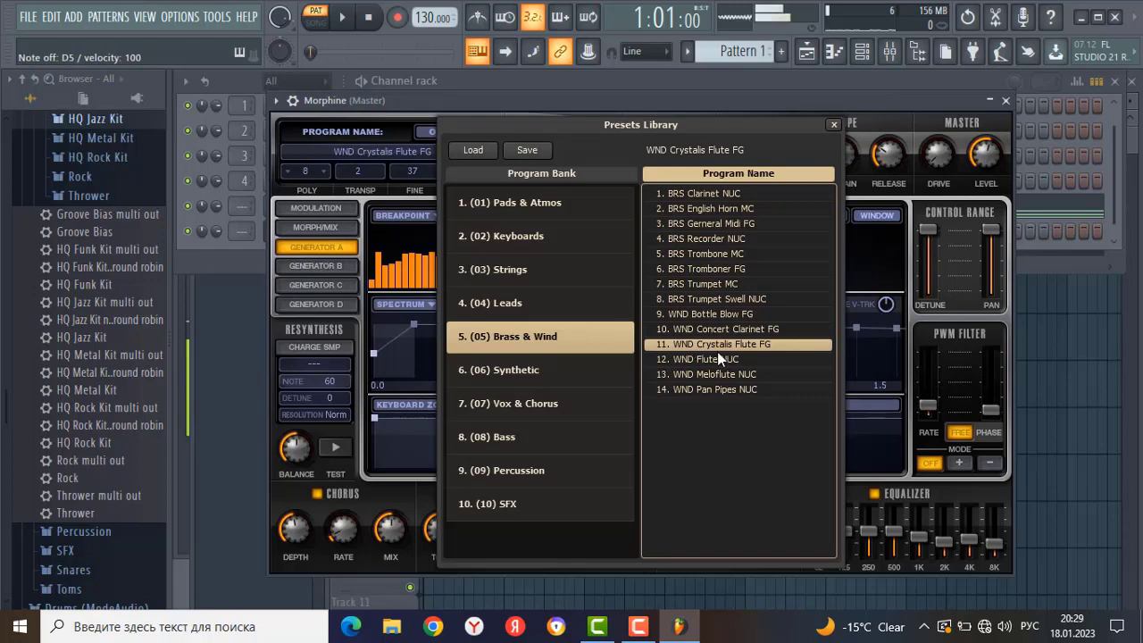
left_click(705, 359)
left_click(719, 300)
left_click(717, 289)
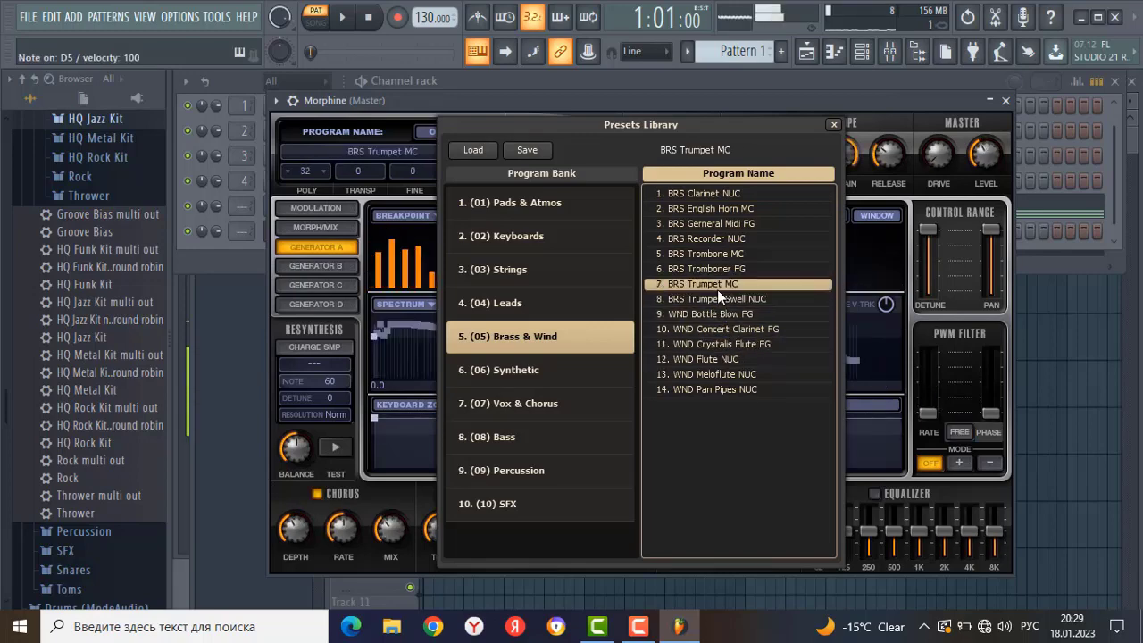
left_click(726, 300)
left_click(719, 268)
left_click(722, 253)
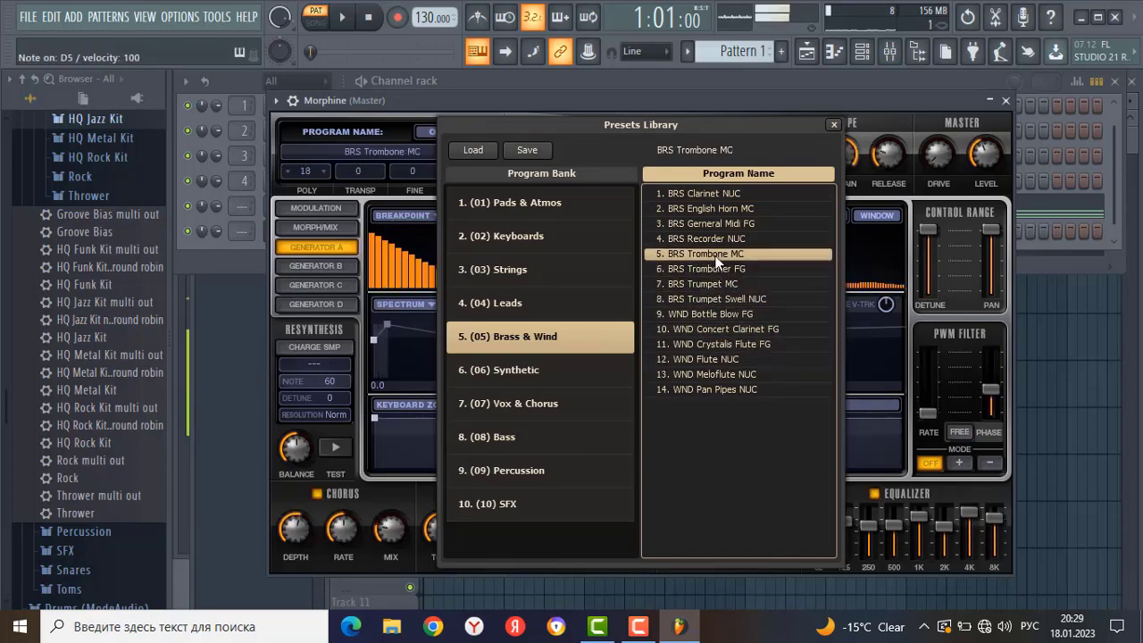
left_click(724, 238)
left_click(1006, 100)
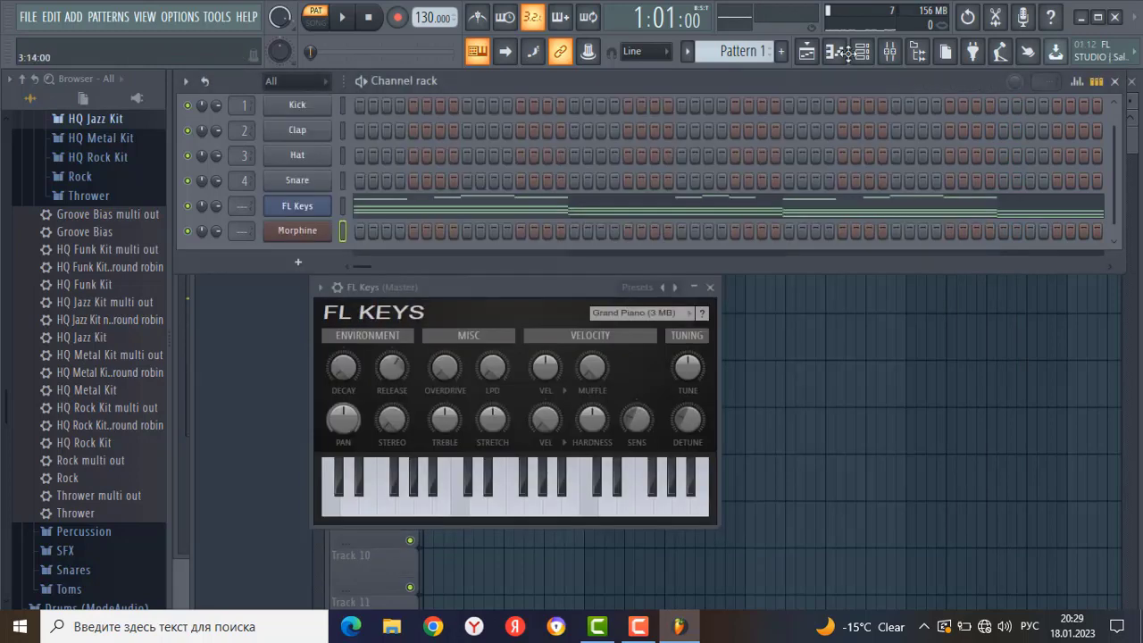
In Morphine's piano roll, place half-bar notes F5 and A5 in bar 1 and E5 and G5 in bar 2.
left_click(834, 51)
scroll(348, 415, "down", 5)
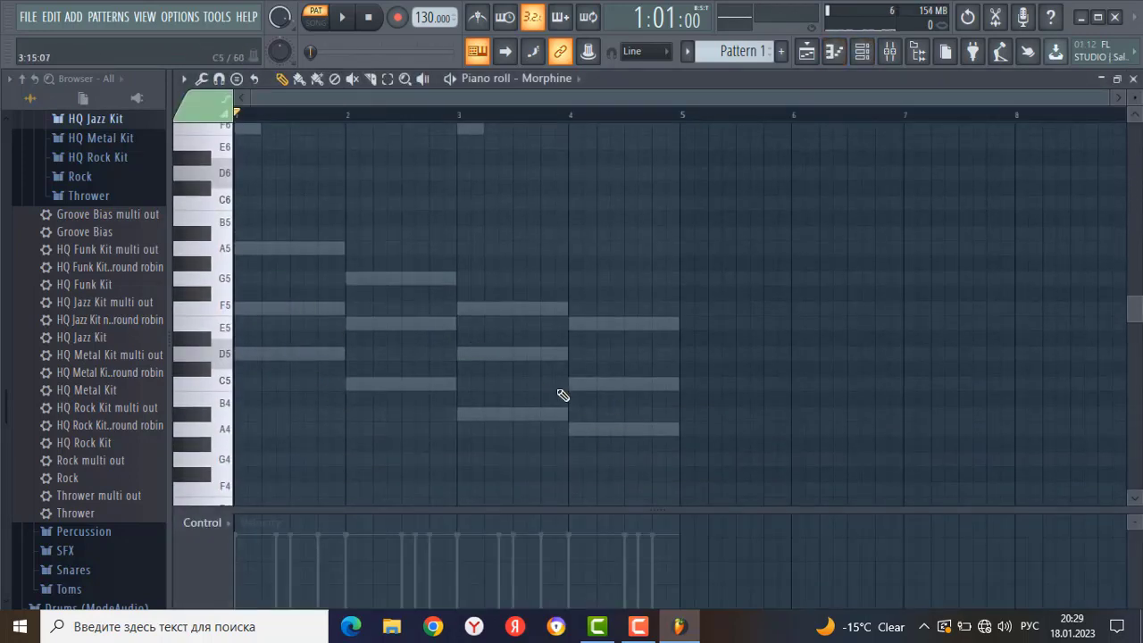
left_click(239, 309)
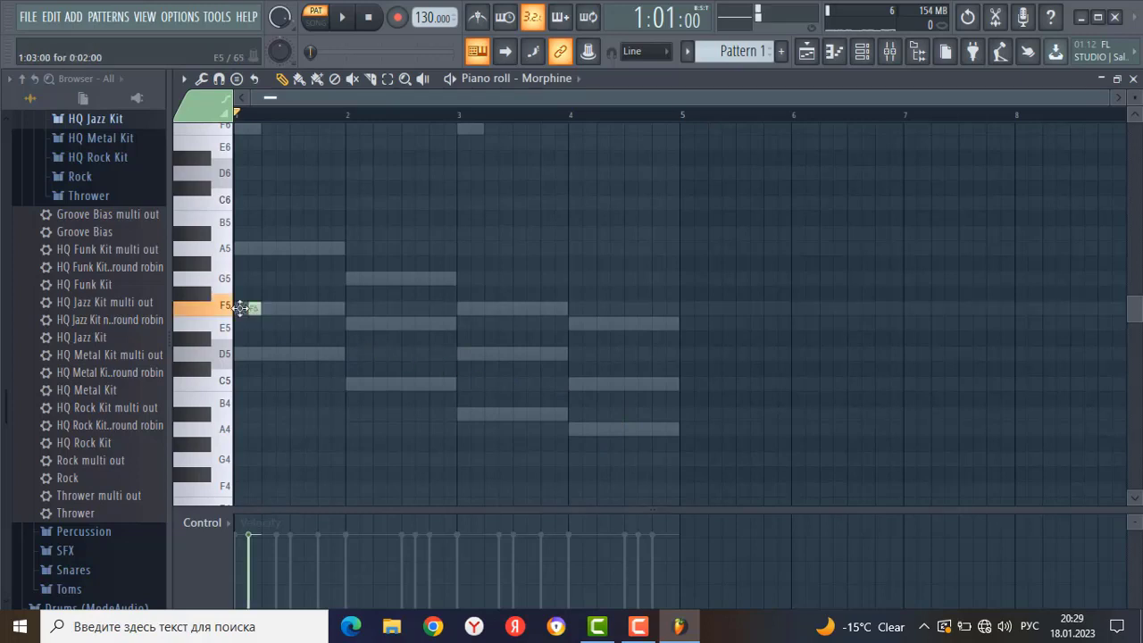
left_click_drag(242, 307, 295, 323)
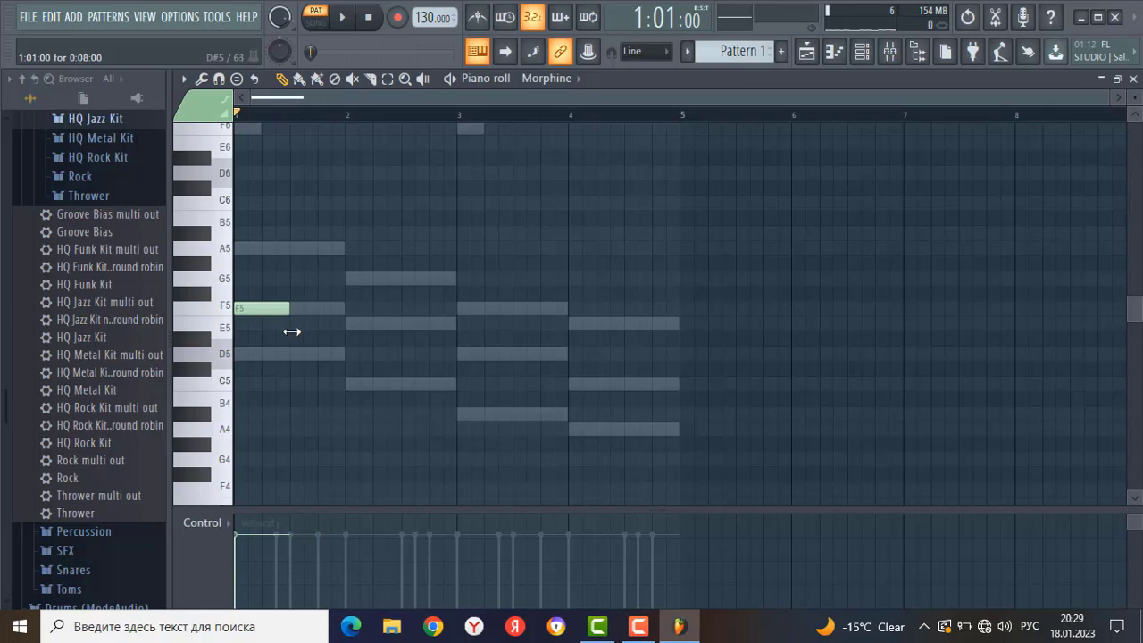
left_click(293, 249)
left_click(348, 324)
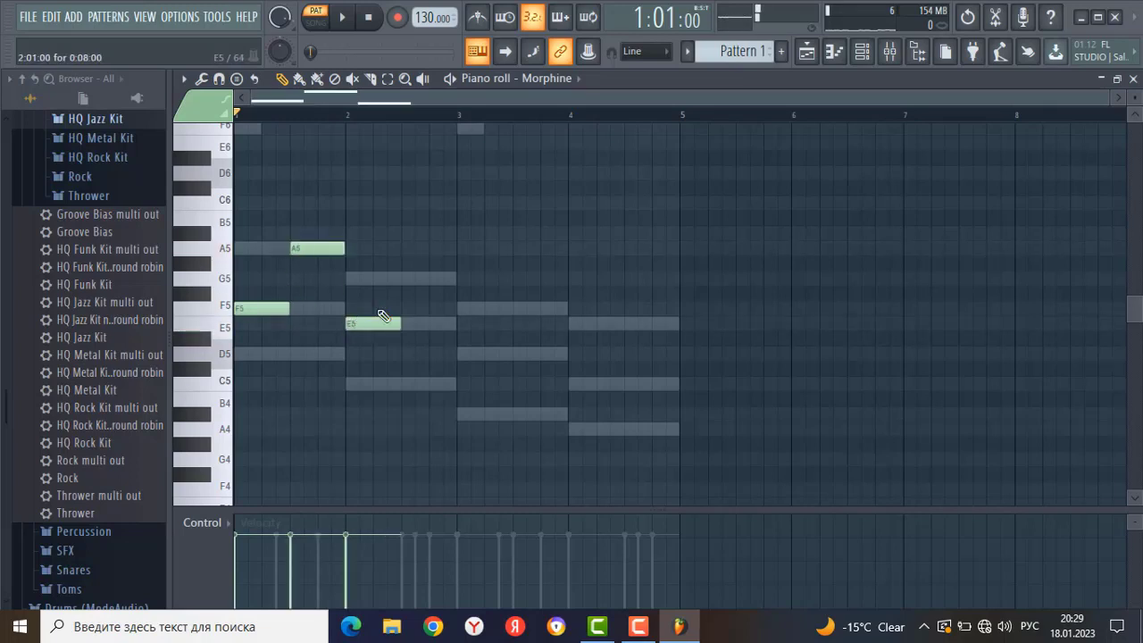
left_click(404, 280)
Place half-bar notes D5 and F5 in bar 3 and C5 and E5 in bar 4 of the Morphine part.
left_click(460, 353)
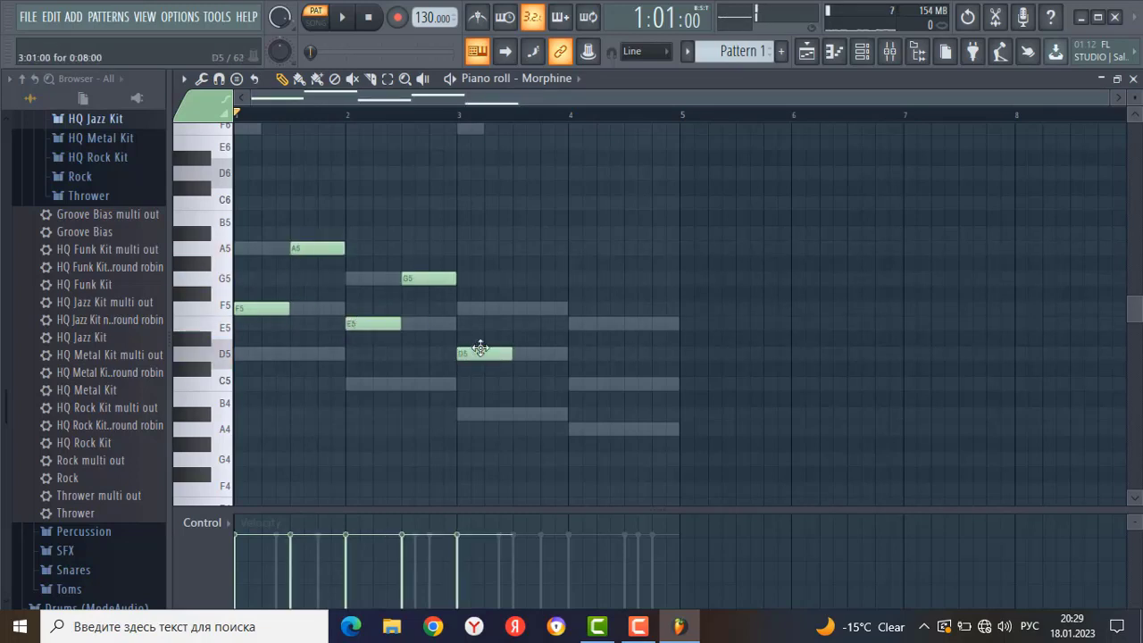
left_click(516, 309)
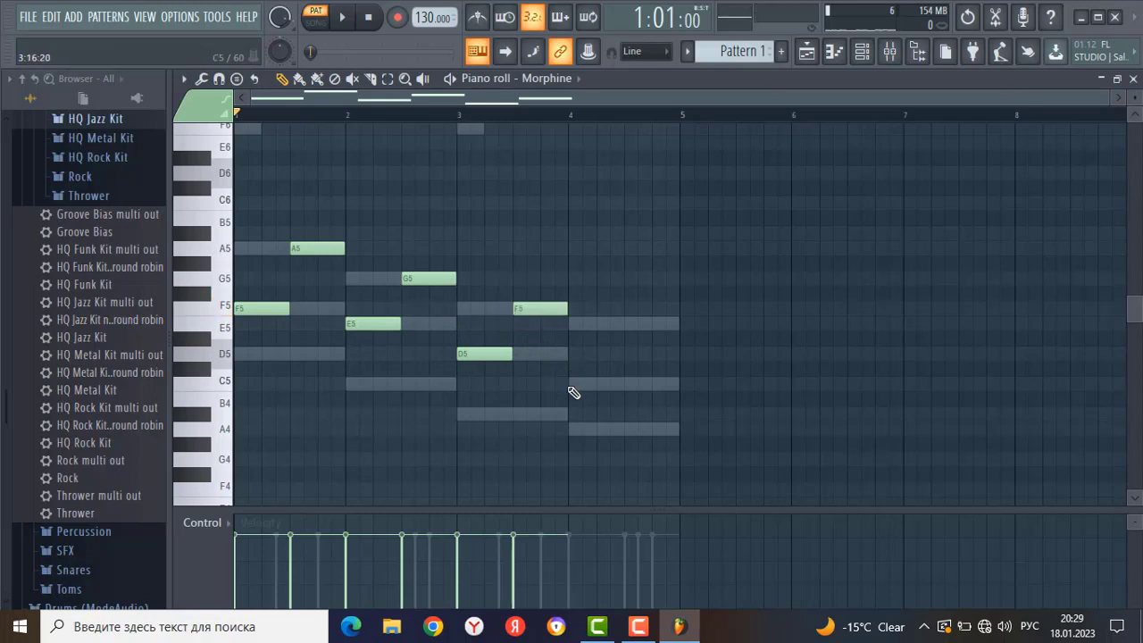
left_click(572, 384)
left_click(628, 324)
Lower the Morphine channel's volume to 68%, playing the pattern before and after to check the balance.
key("space")
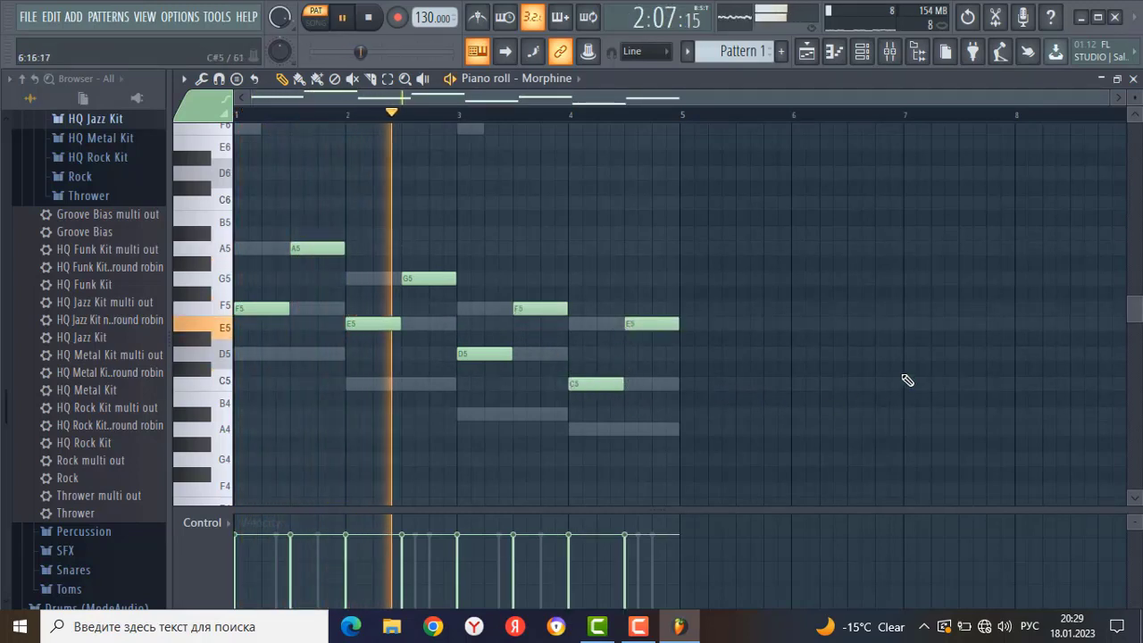
left_click(1133, 78)
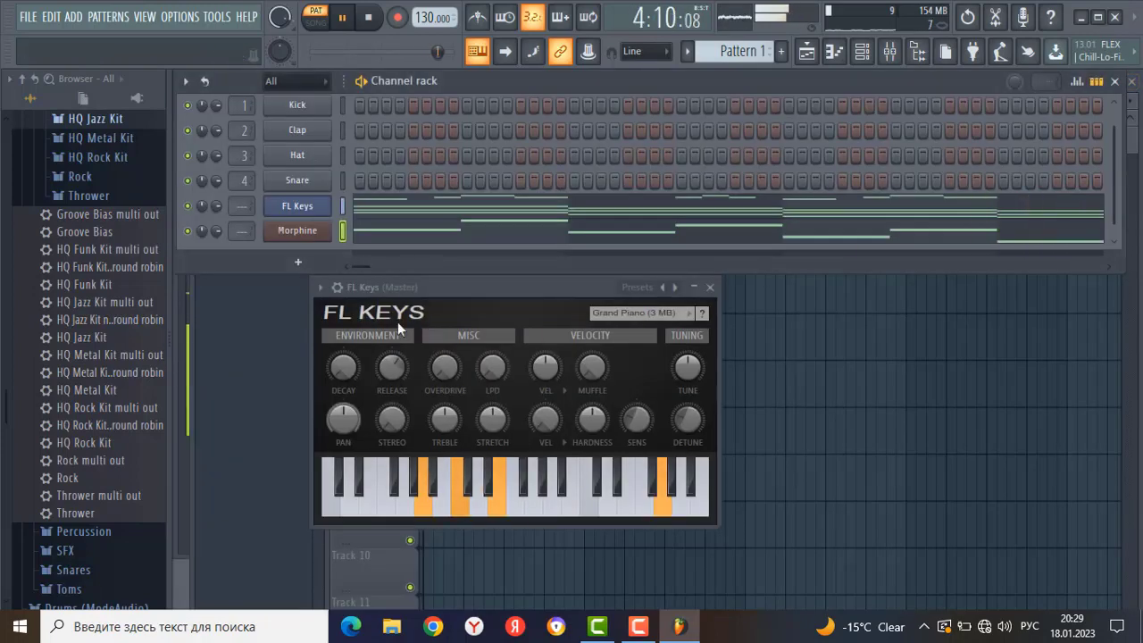
key("space")
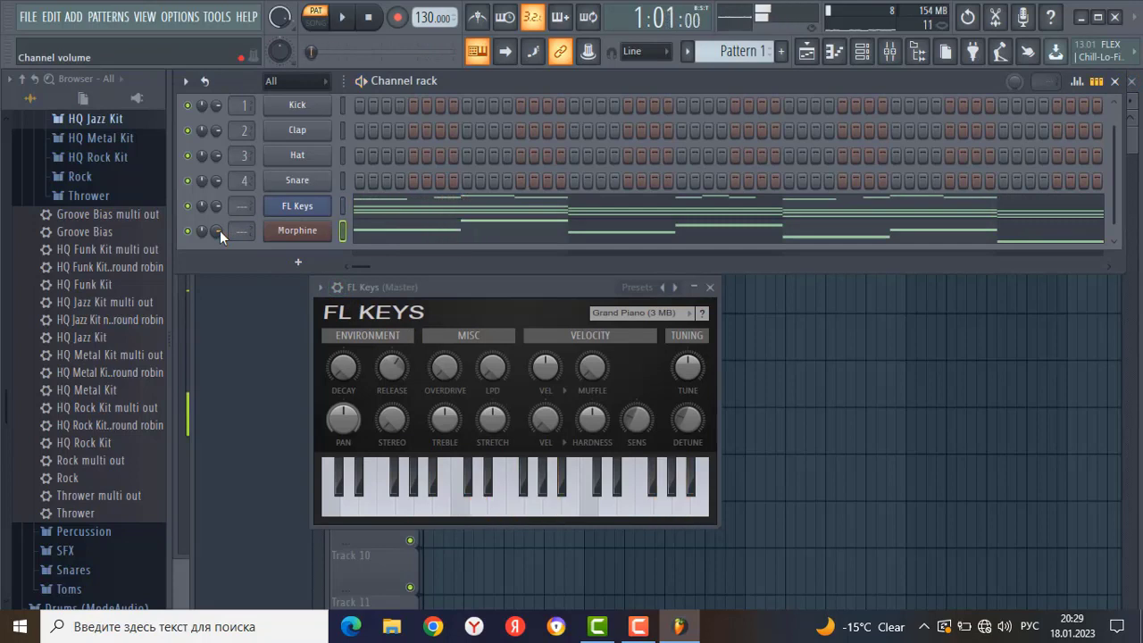
left_click_drag(220, 230, 220, 240)
key("space")
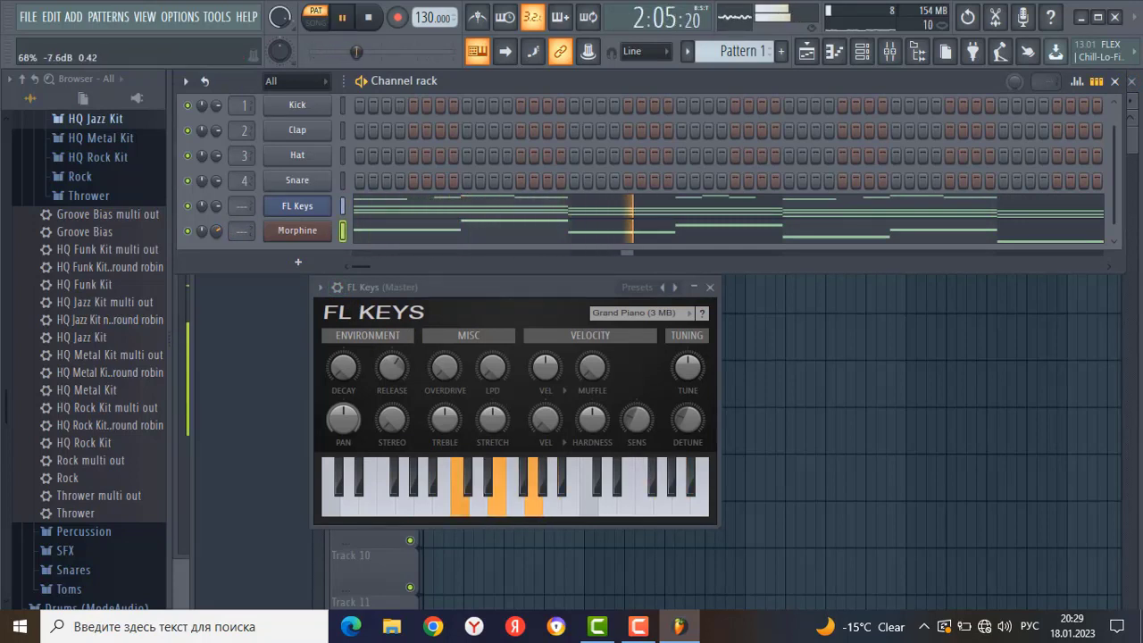
key("space")
Add a second Morphine channel and move its window clear of the channel names.
left_click(298, 261)
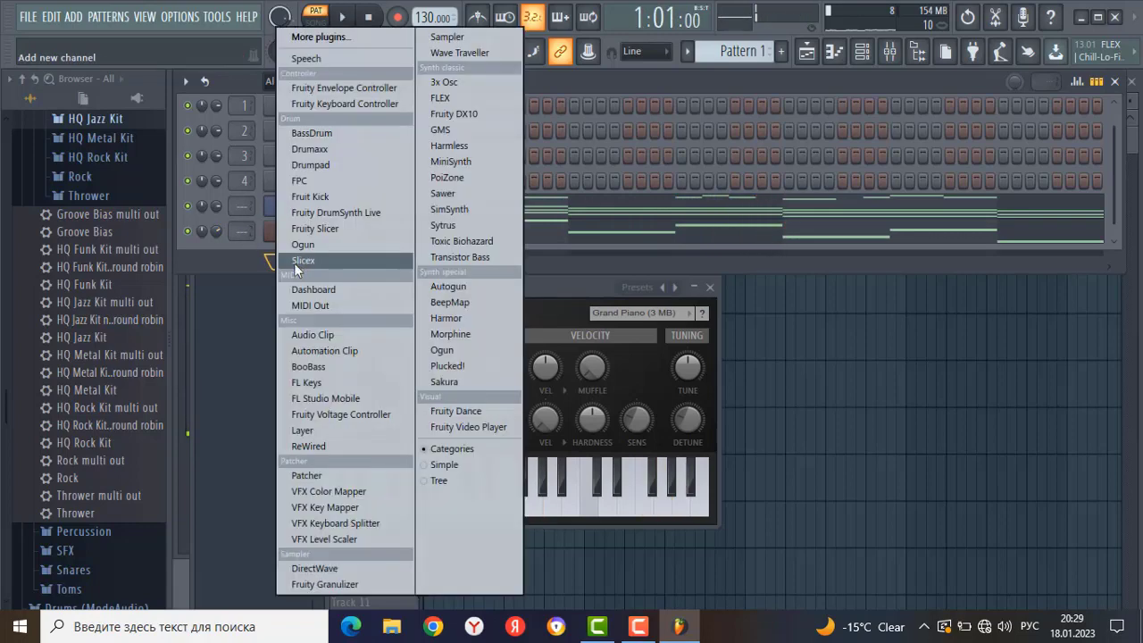
left_click(474, 332)
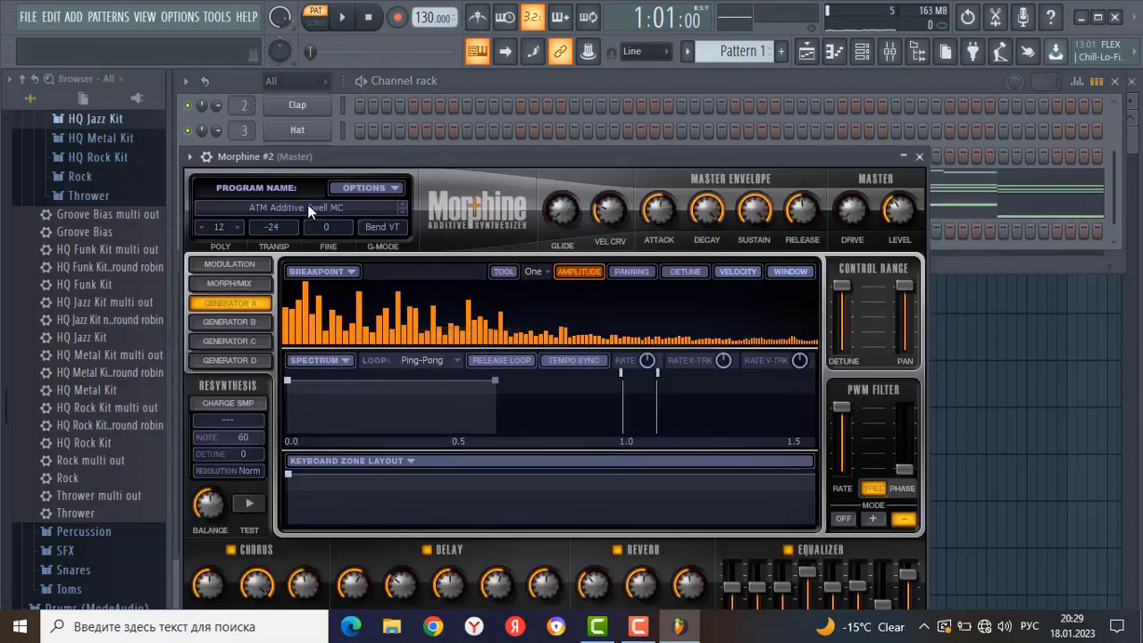
left_click_drag(416, 157, 625, 179)
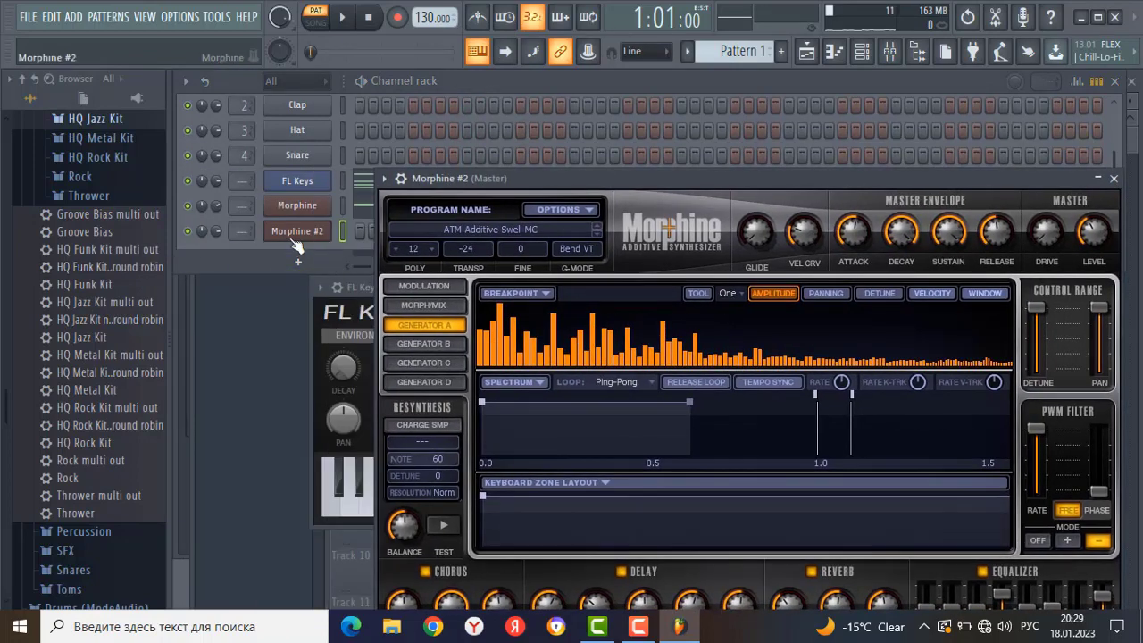
Audition Bass bank presets in Morphine #2, choose BAS Growling-FM FG and close the plugin.
left_click(476, 230)
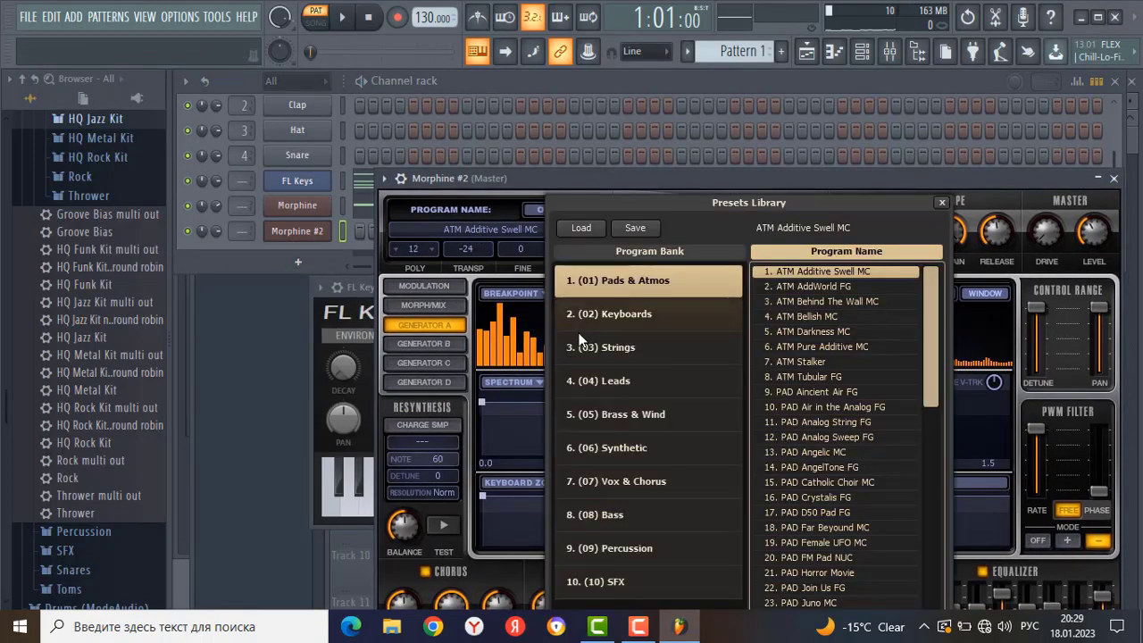
left_click(641, 514)
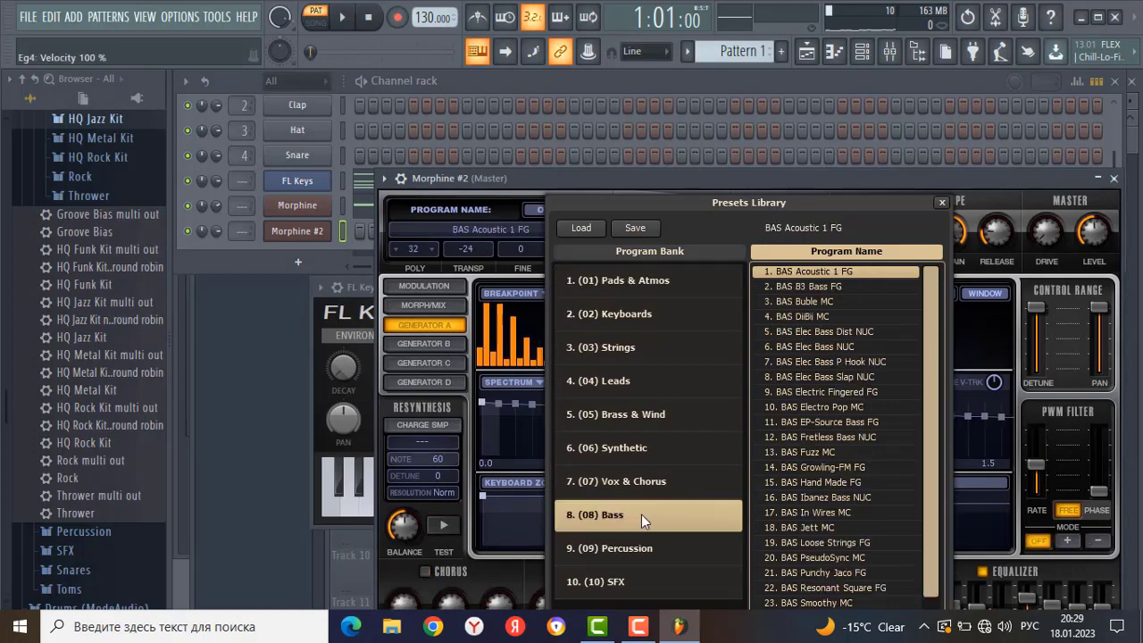
left_click(835, 457)
left_click(832, 469)
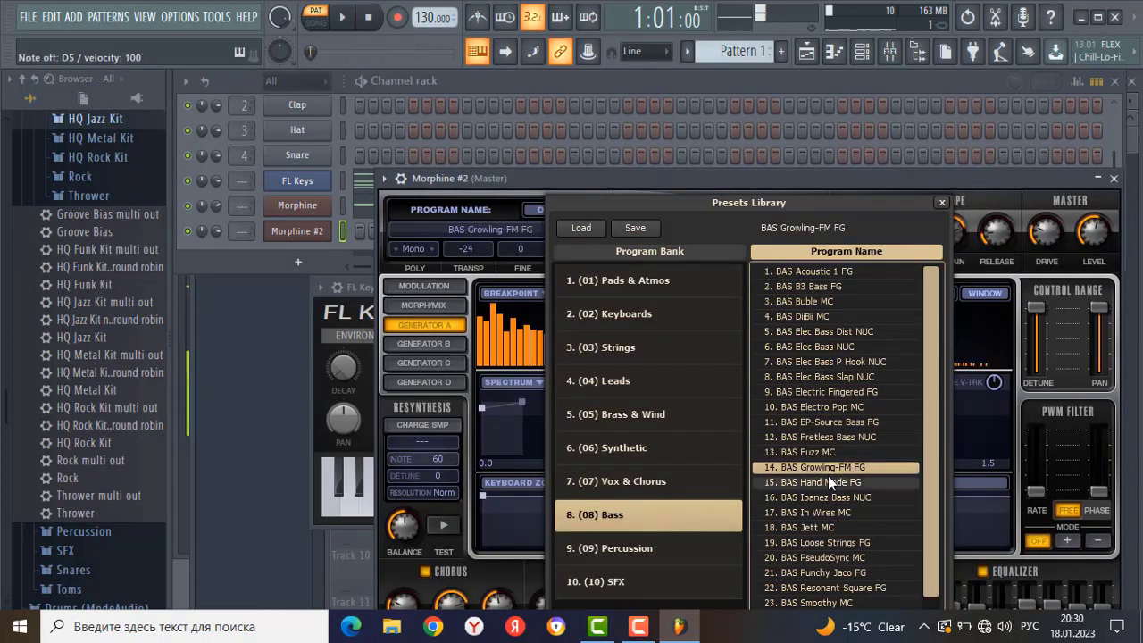
left_click(828, 479)
left_click(826, 466)
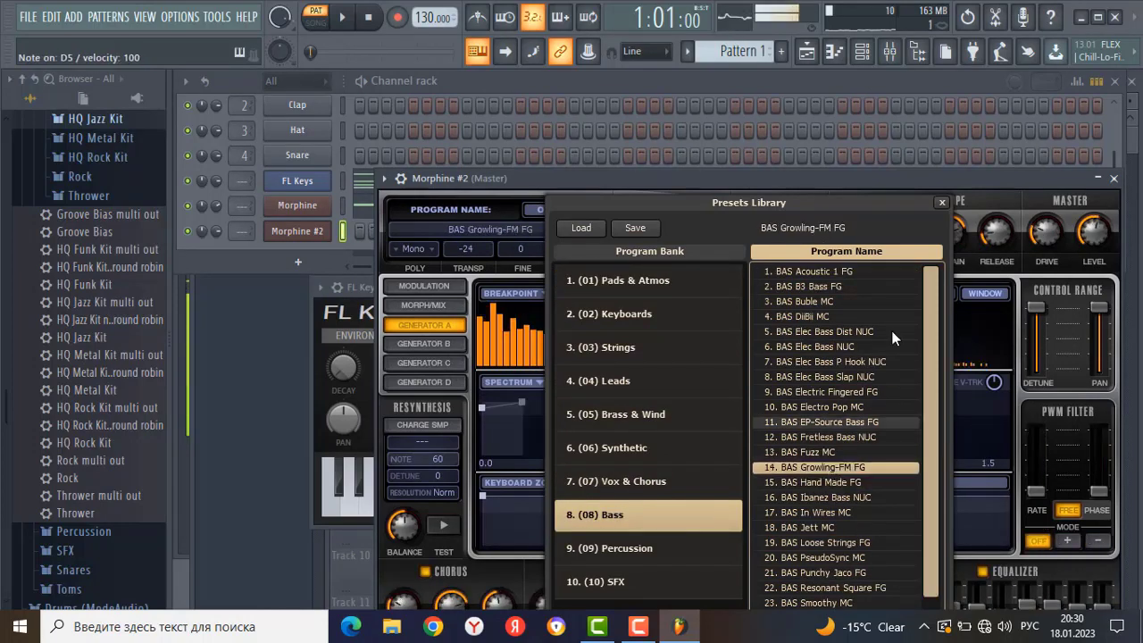
left_click(1114, 179)
In the piano roll of Morphine #2, place four consecutive two-step D5 notes in the first half of bar 1.
key("F7")
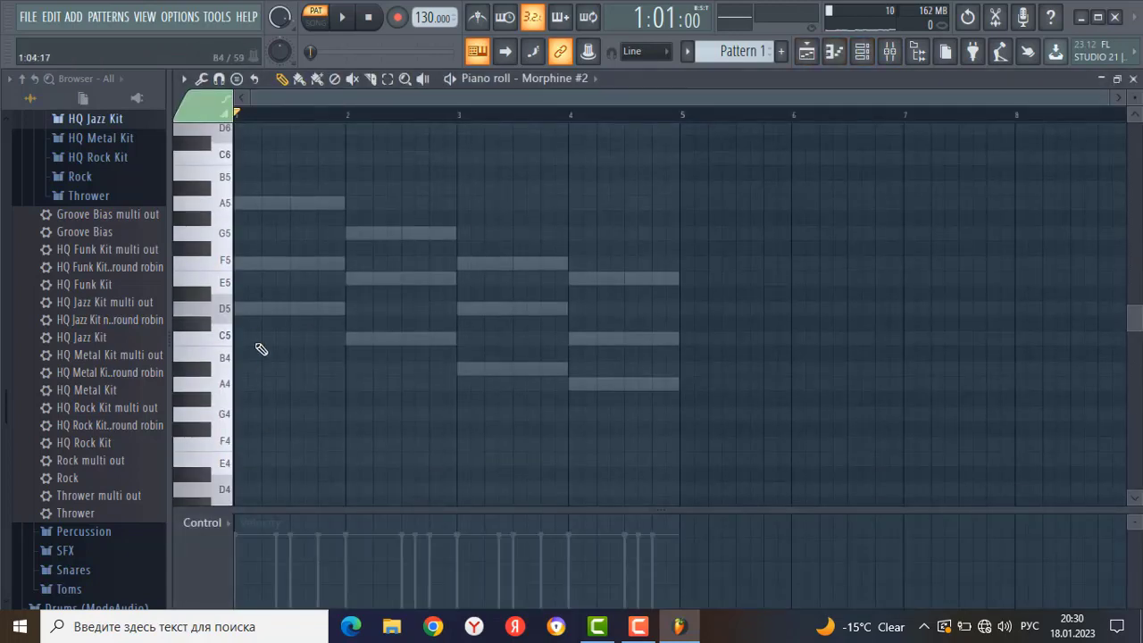
left_click(244, 310)
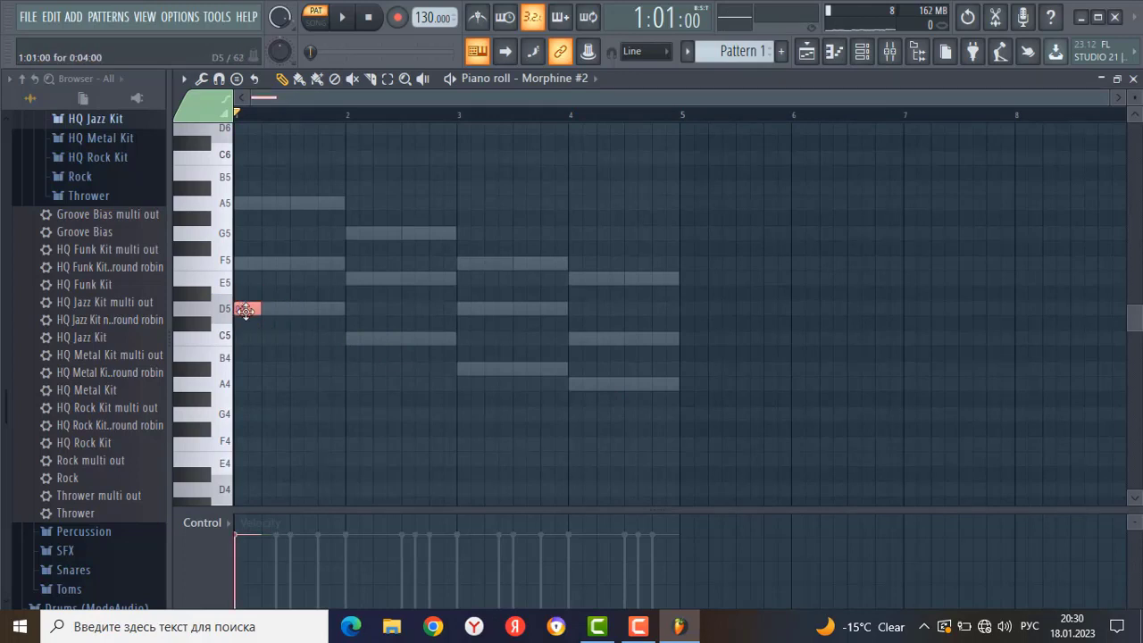
left_click(273, 309)
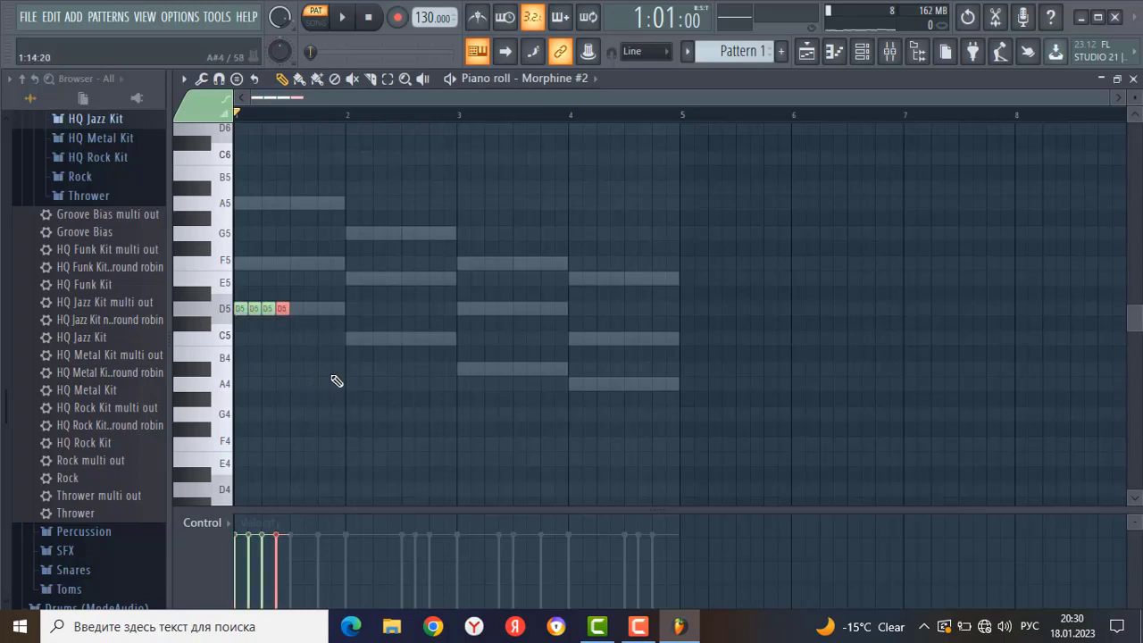
Fill the rest of bar 1 with two-step D5 notes and repeat the row in bars 2–4 on C5, A#4 and A4.
left_click_drag(303, 319, 327, 335)
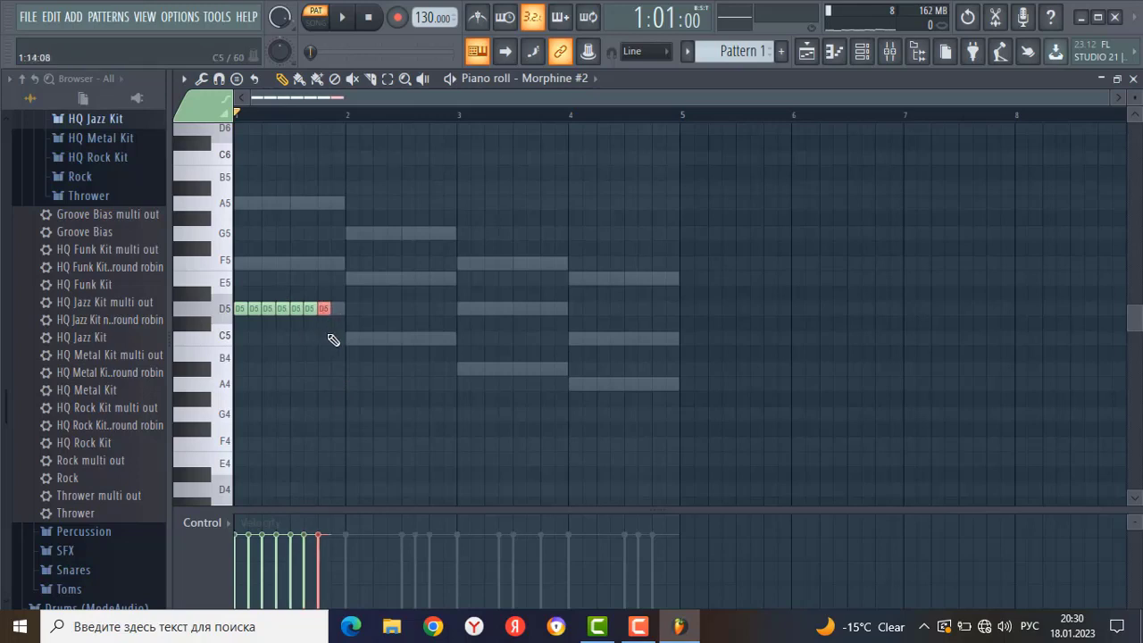
left_click_drag(397, 319, 230, 294)
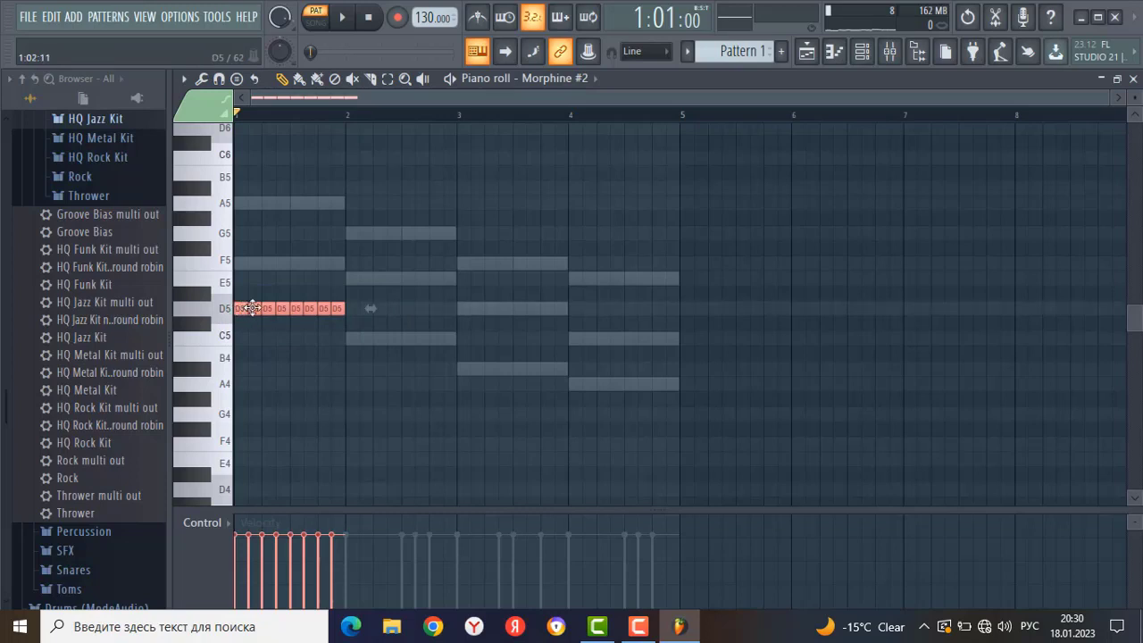
key("ctrl+b")
key("Down")
key("Down")
key("ctrl+b")
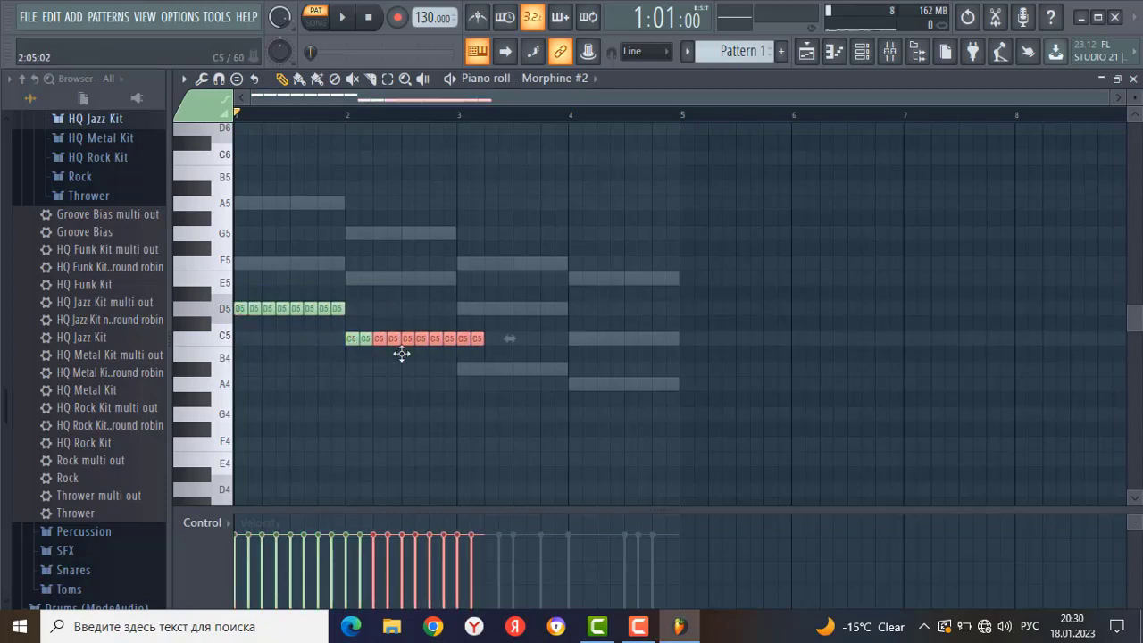
key("Down")
key("Down")
left_click_drag(462, 368, 576, 383)
Lower the Morphine #2 channel's volume while the pattern plays, and stop playback.
key("space")
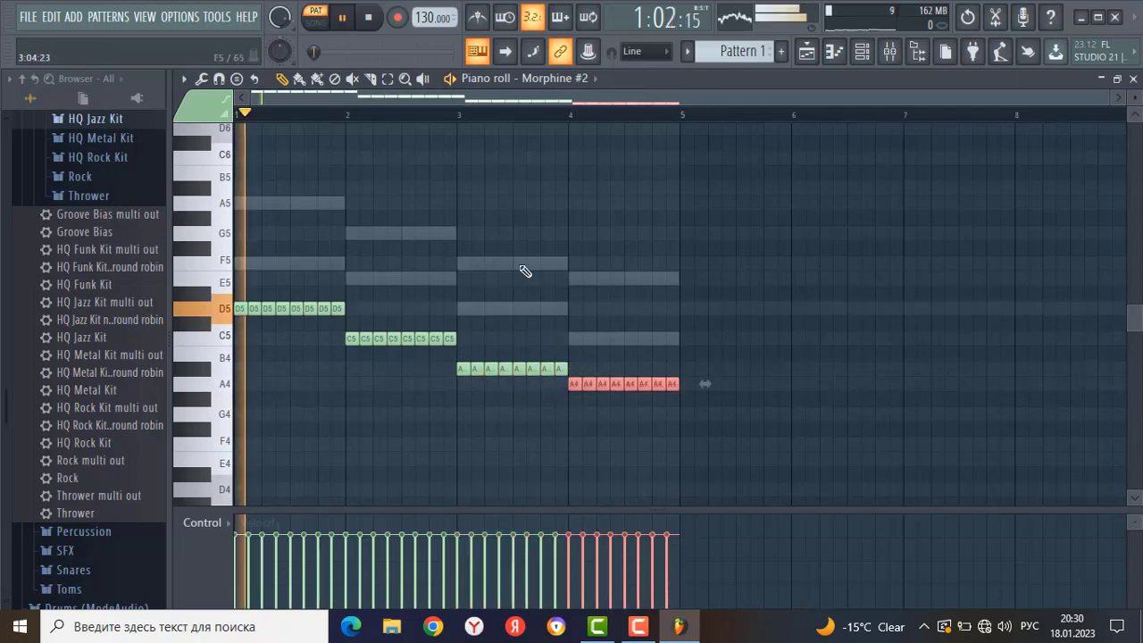
key("F7")
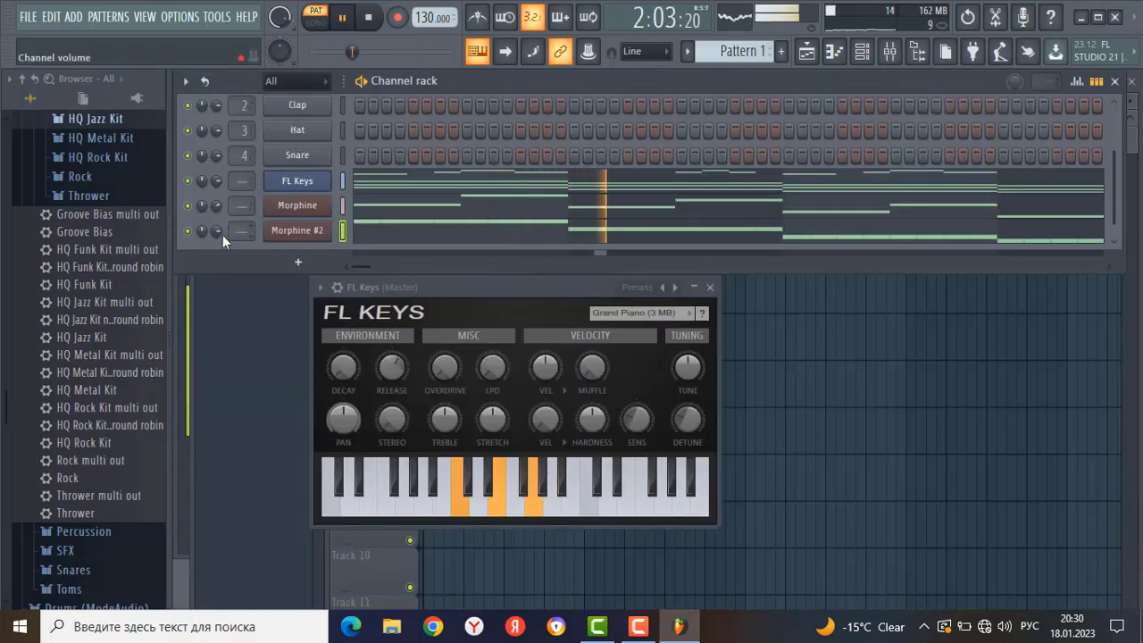
left_click_drag(216, 231, 216, 247)
key("space")
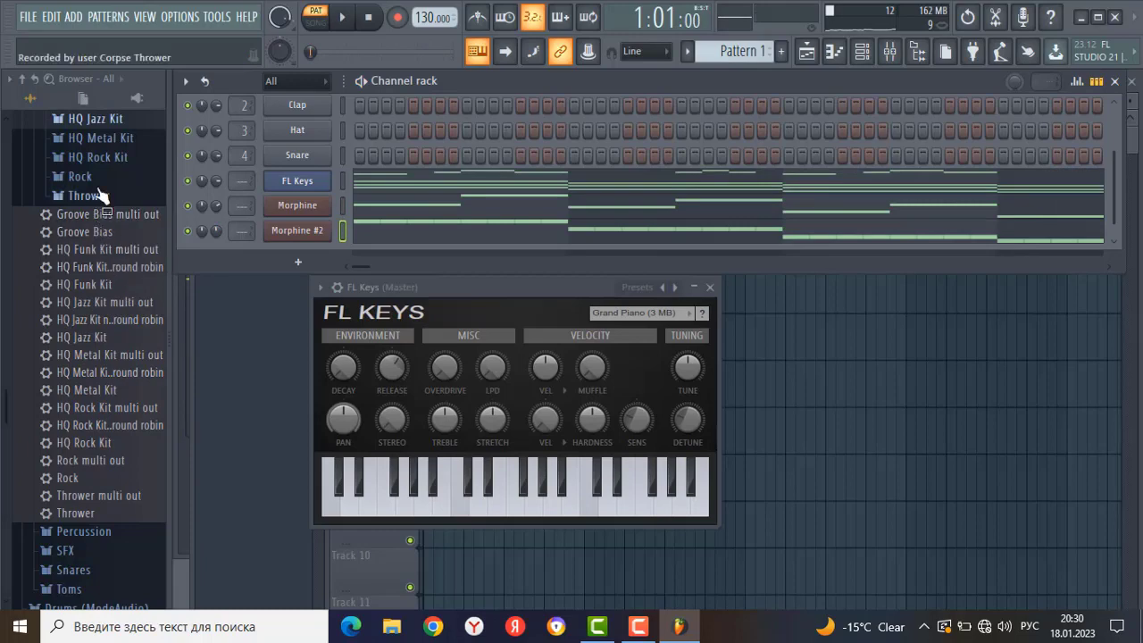
Collapse the expanded drum kit folders in the browser and open the Kicks folder of the Drums pack.
scroll(112, 219, "up", 2)
left_click(121, 225)
scroll(119, 223, "up", 4)
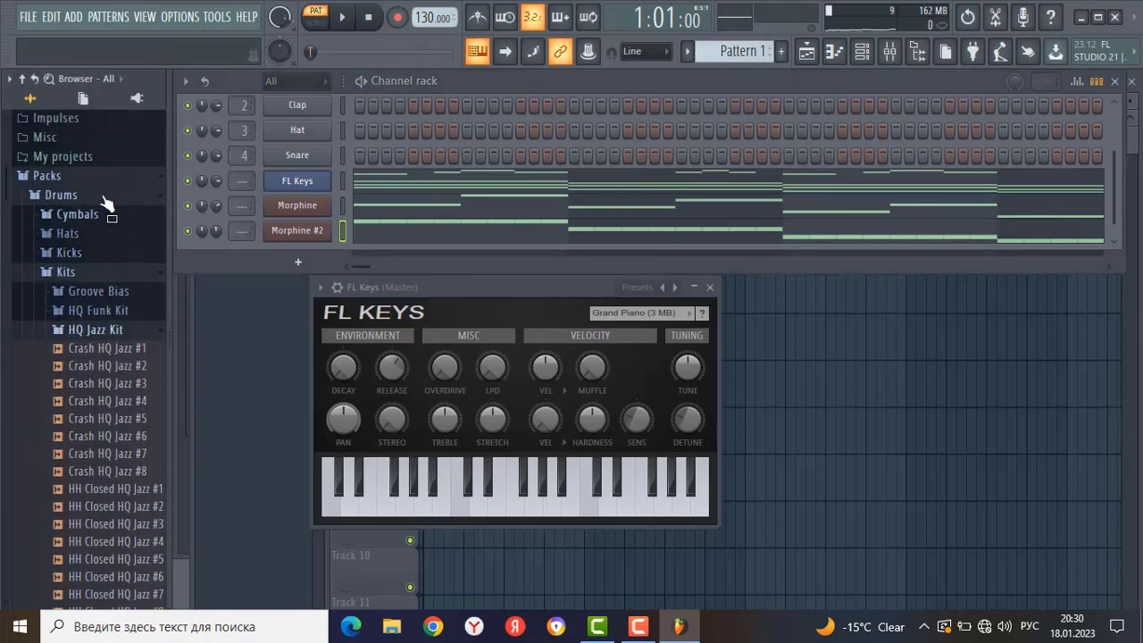
left_click(80, 193)
left_click(106, 268)
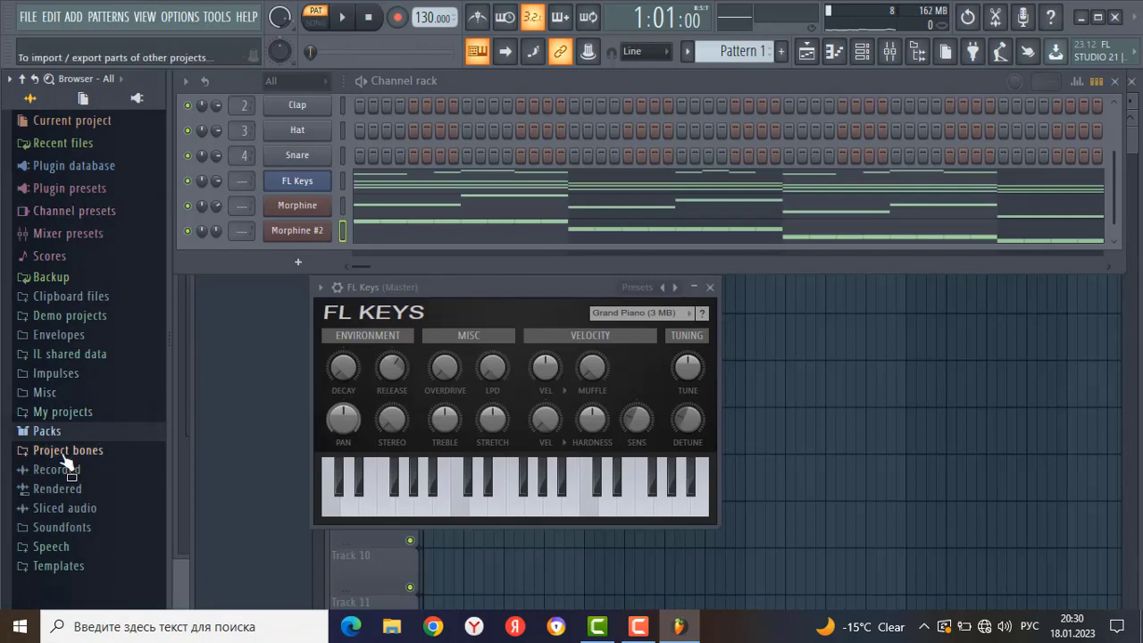
left_click(53, 430)
scroll(84, 452, "down", 2)
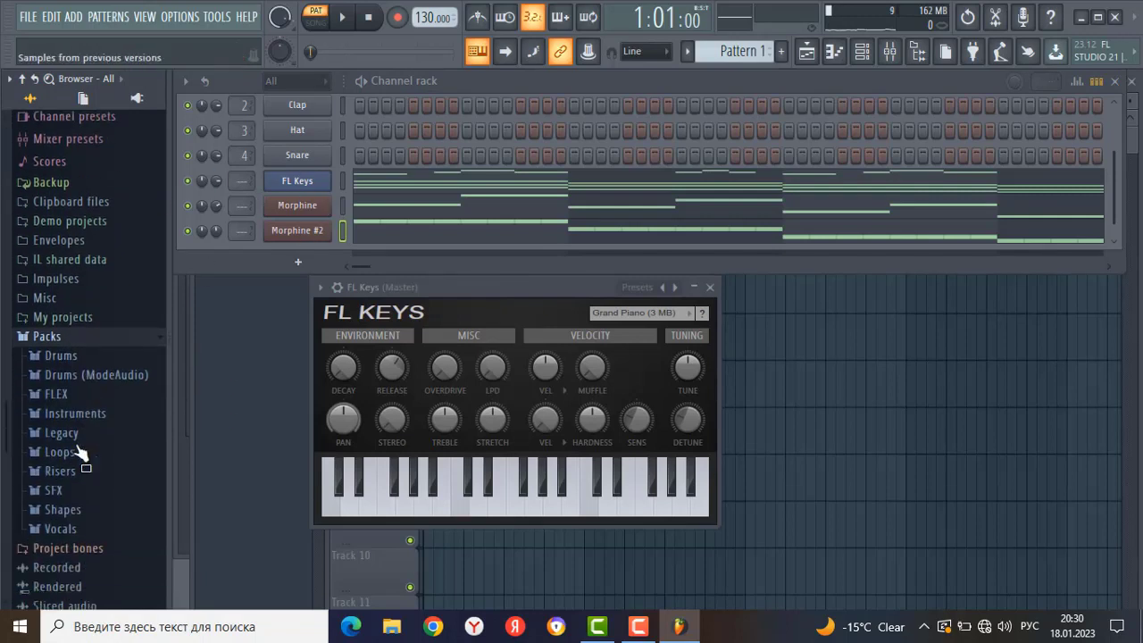
left_click(76, 344)
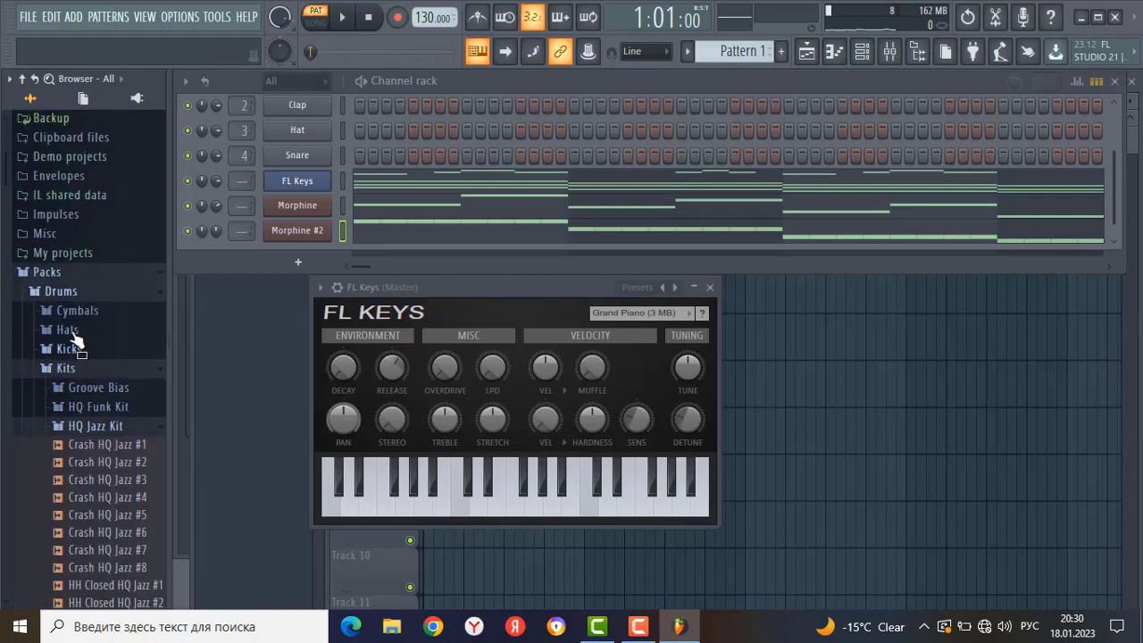
left_click(119, 366)
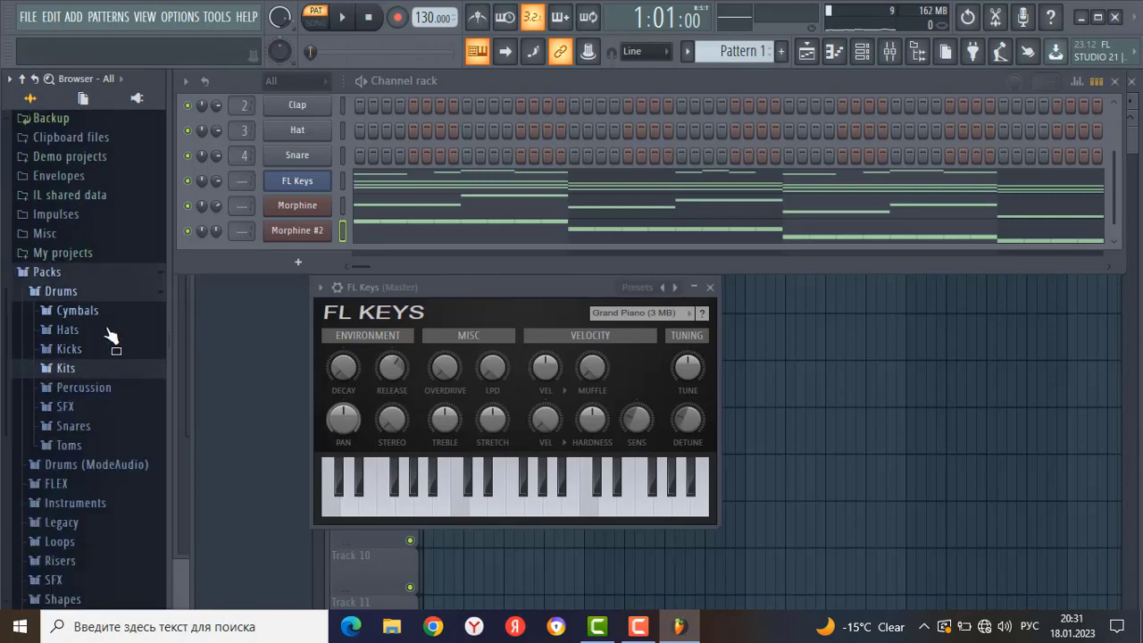
left_click(108, 349)
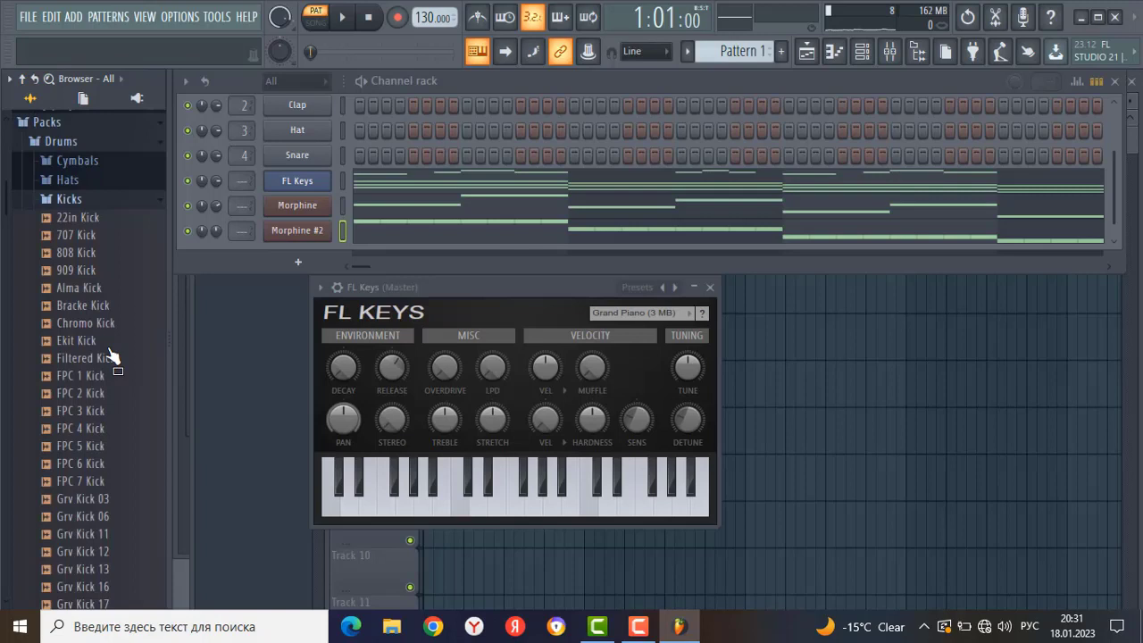
Audition several kick samples, including 808 Kick and FPC 4 Kick, and load FPC 7 Kick into the first channel.
left_click(91, 248)
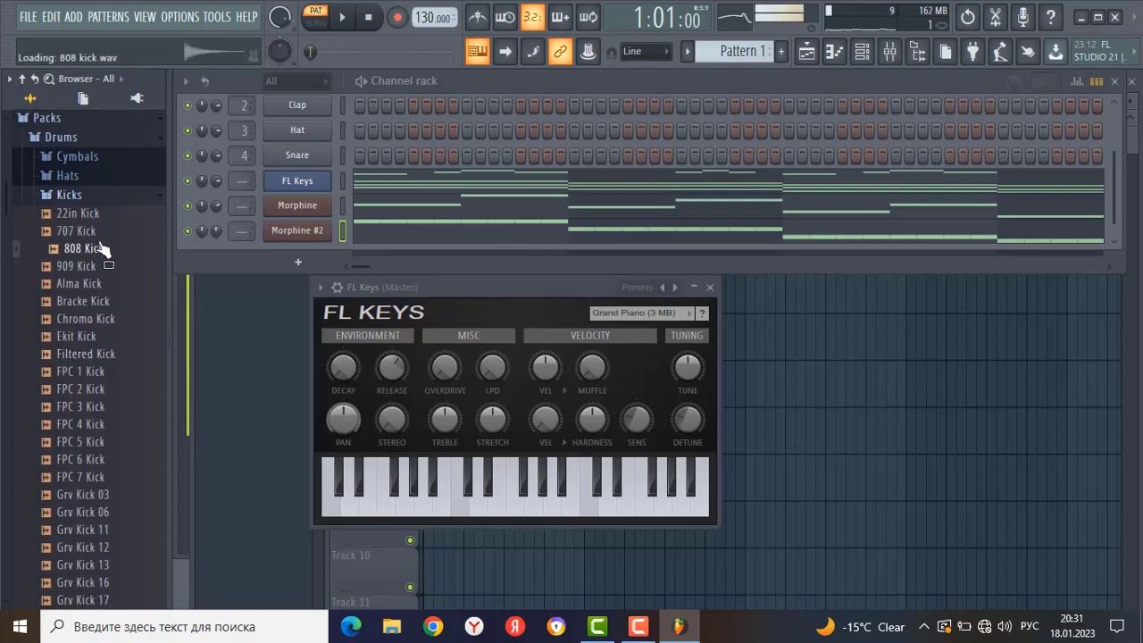
left_click(101, 237)
left_click(88, 424)
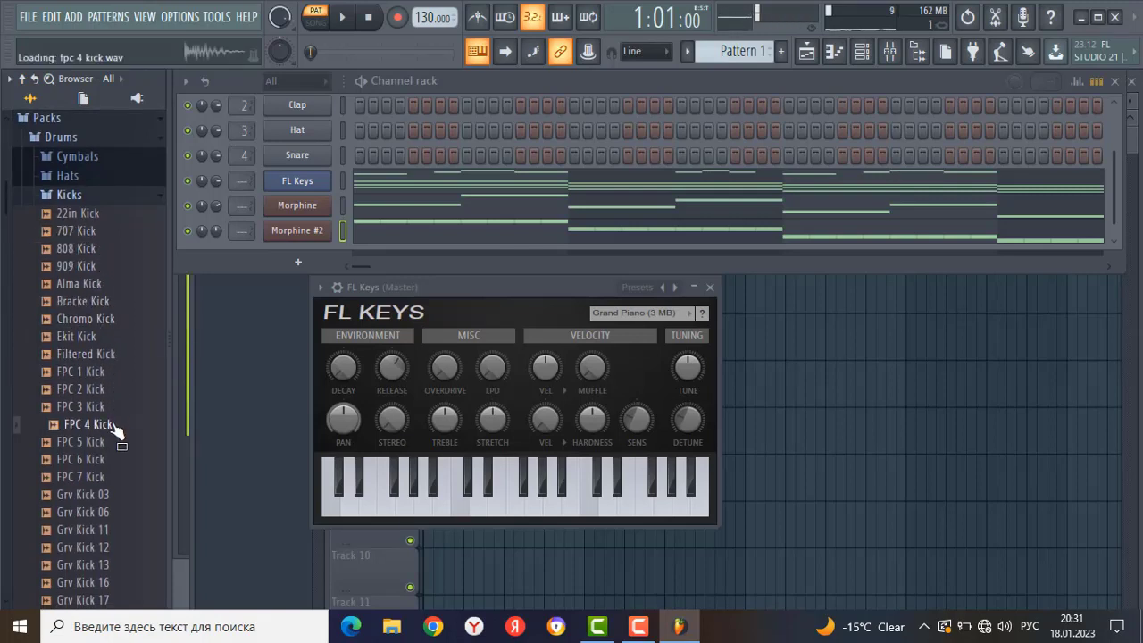
left_click_drag(115, 473, 292, 123)
scroll(339, 164, "up", 1)
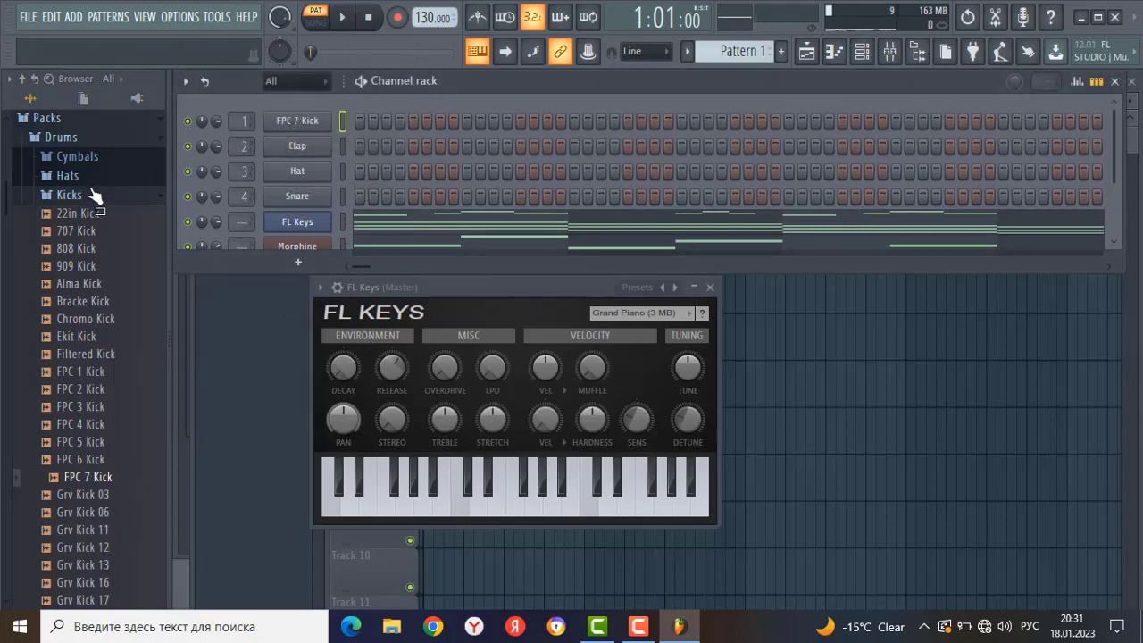
Close the Kicks folder and open the Snares folder of the Drums pack.
left_click(90, 193)
left_click(93, 254)
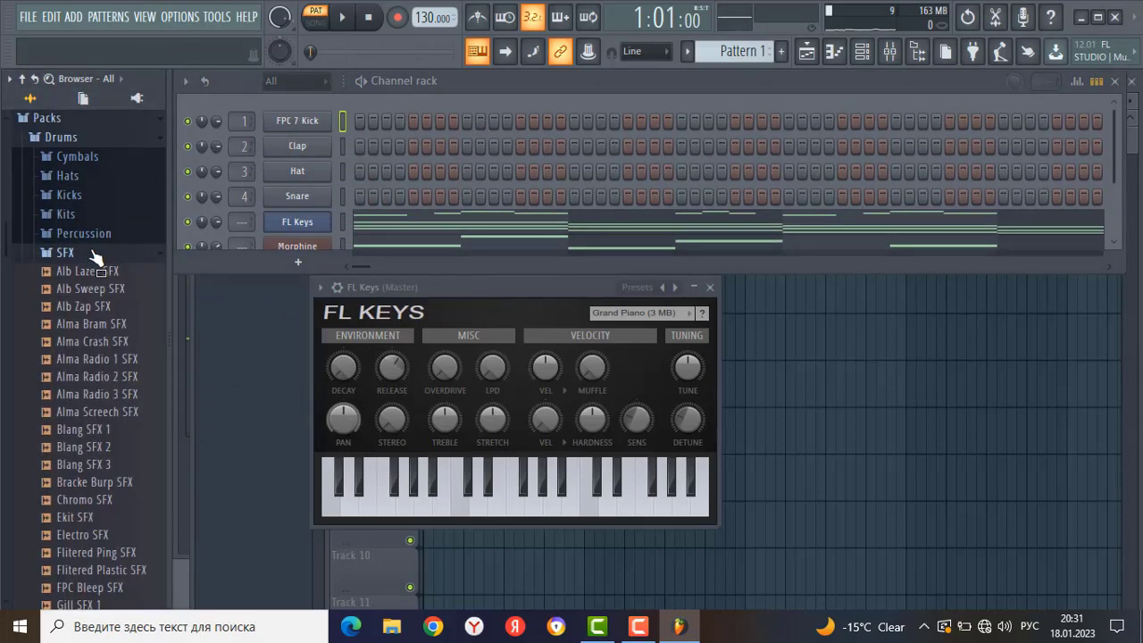
left_click(94, 254)
left_click(93, 271)
Audition snare samples such as Ambass Snare and Bracke Snare, and replace the Snare channel's sample with FPC Snare 1.
left_click(87, 395)
left_click(90, 430)
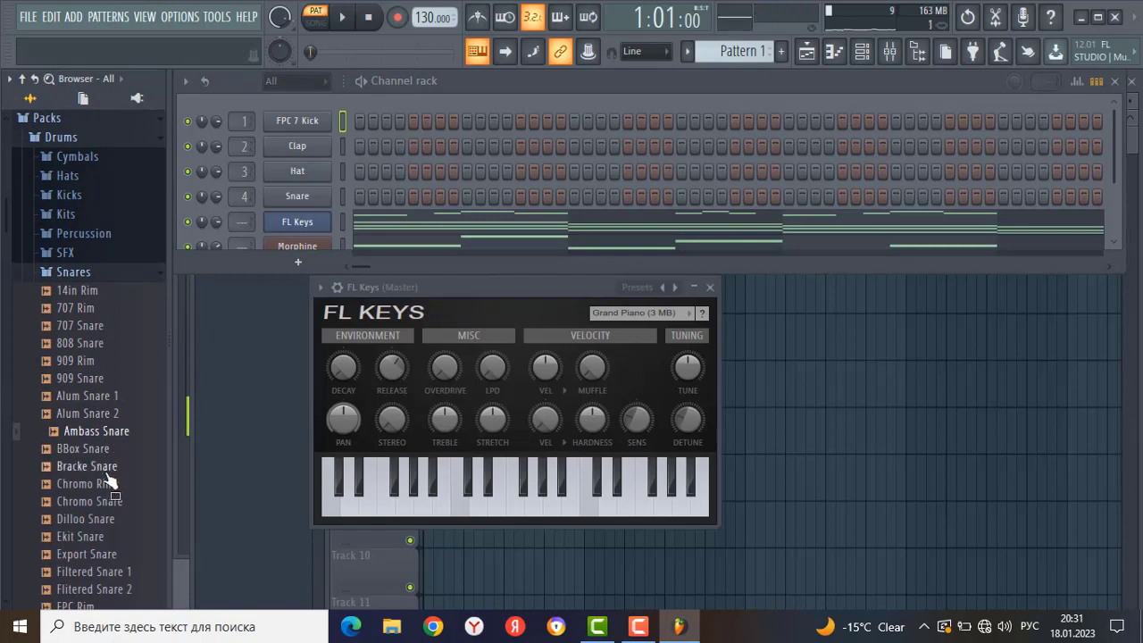
left_click(86, 465)
left_click(89, 501)
left_click(88, 535)
left_click(98, 571)
scroll(103, 572, "down", 2)
left_click(94, 519)
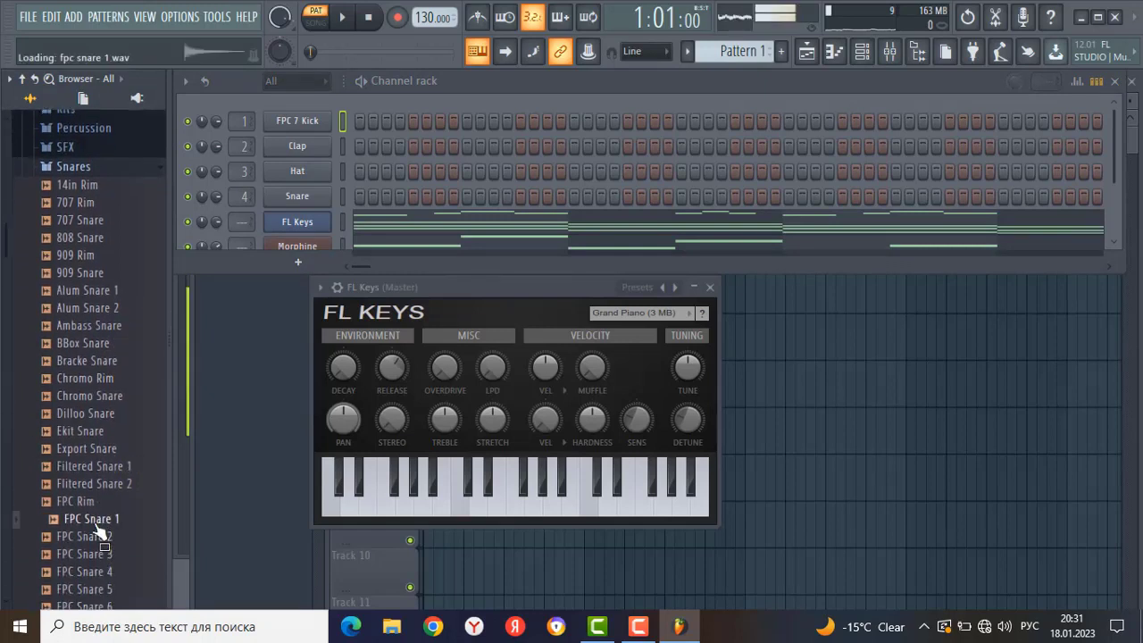
left_click(103, 554)
left_click_drag(90, 519, 308, 201)
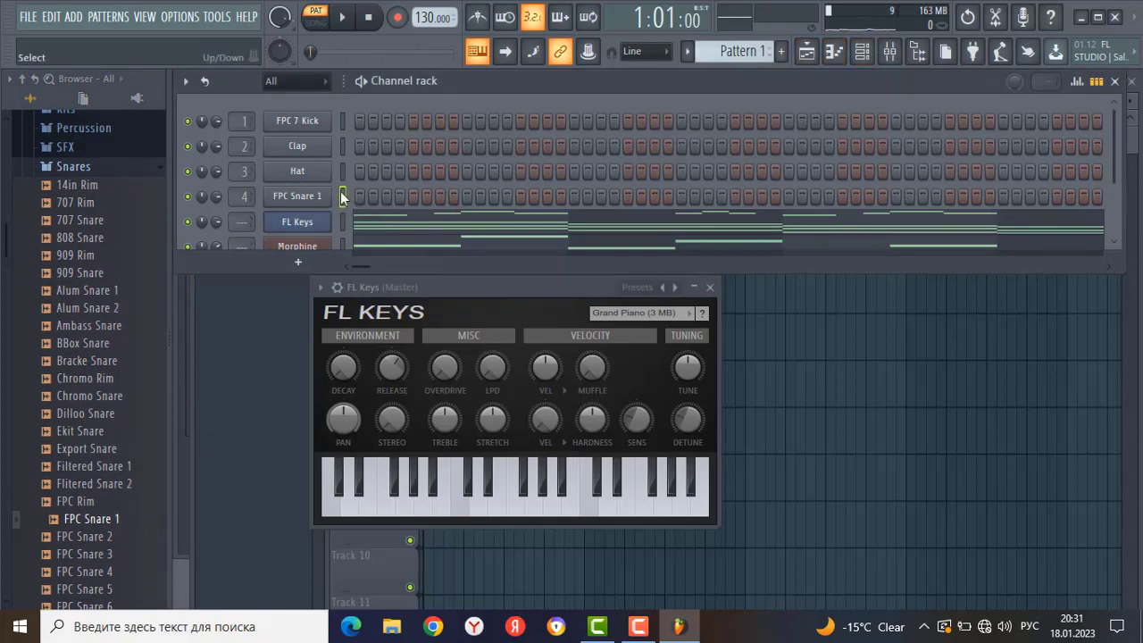
In the piano roll of FPC Snare 1, place a two-step C5 note on beat 3 of each of the four bars.
left_click(848, 66)
scroll(357, 274, "down", 3)
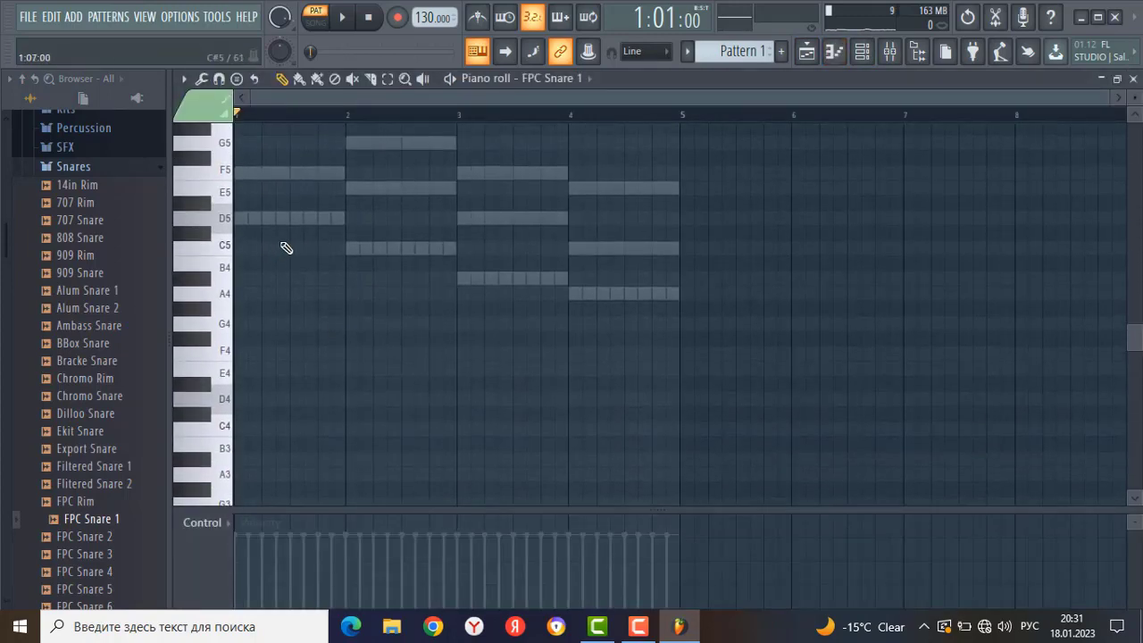
scroll(294, 281, "up", 2)
scroll(274, 296, "up", 3, "ctrl")
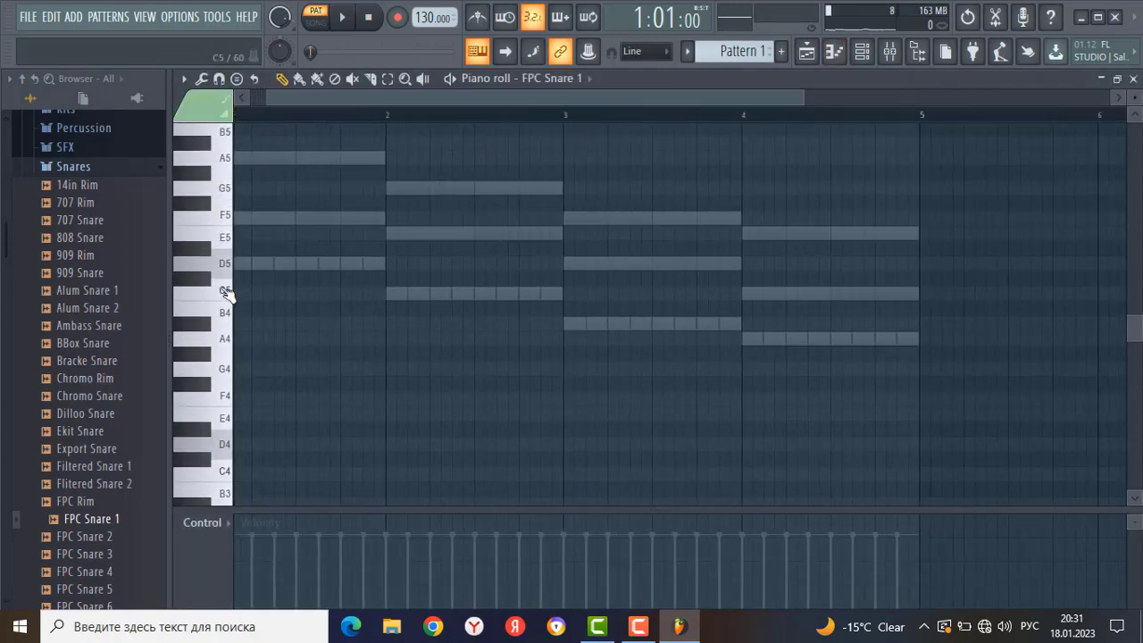
left_click(227, 293)
left_click(299, 295)
scroll(287, 313, "down", 2, "ctrl")
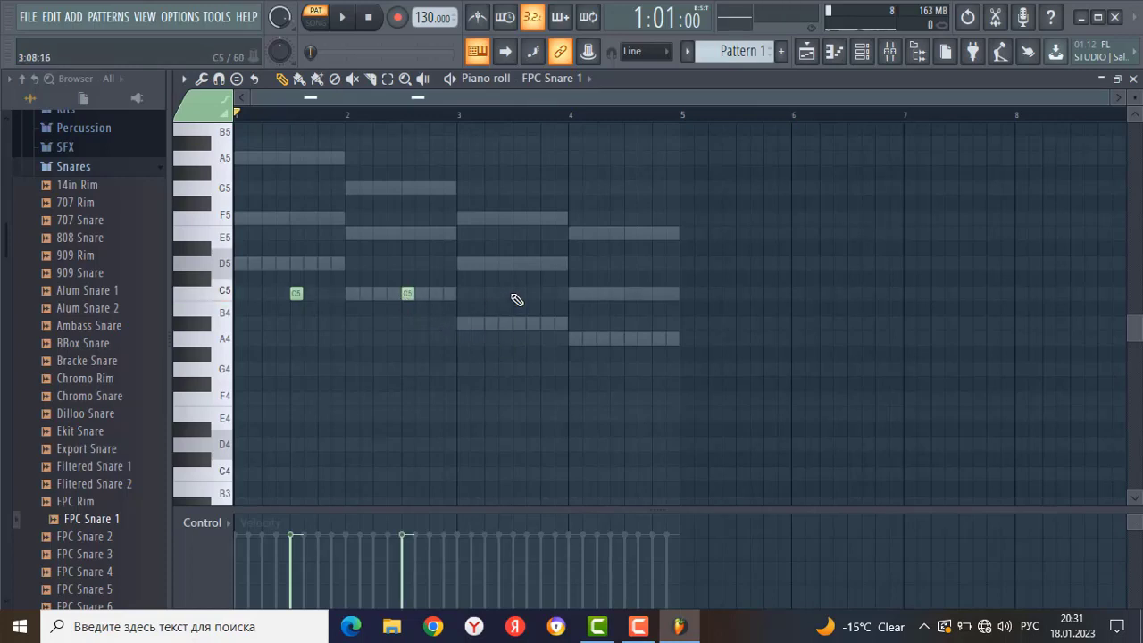
left_click(516, 296)
left_click(624, 295)
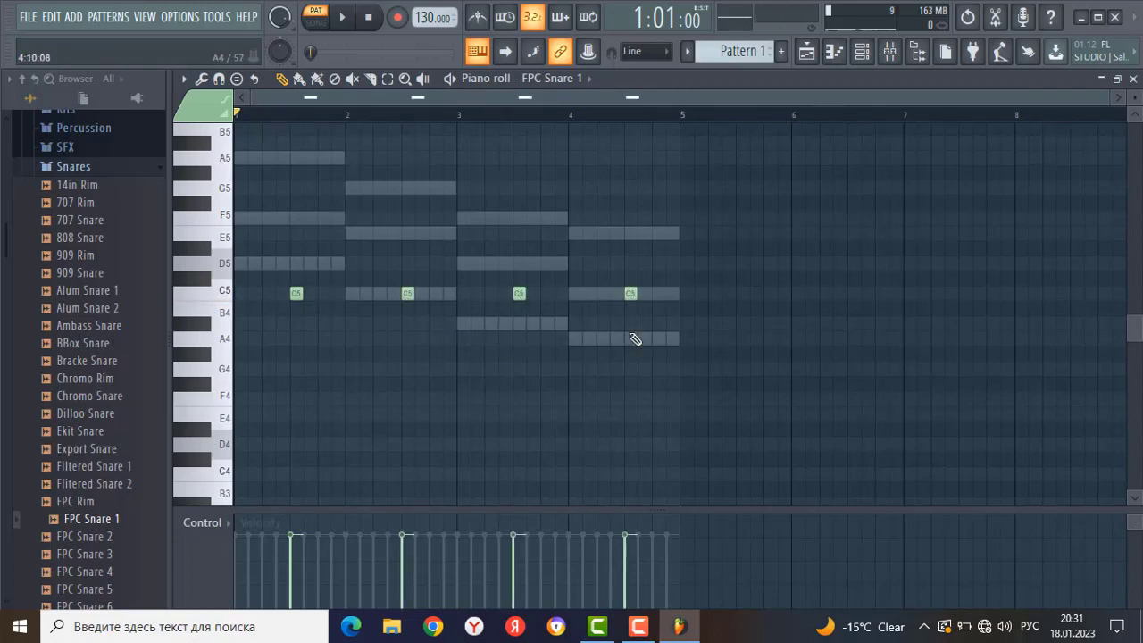
Play the pattern with the snare, closing the piano roll and the FL Keys window, and stop playback.
key("space")
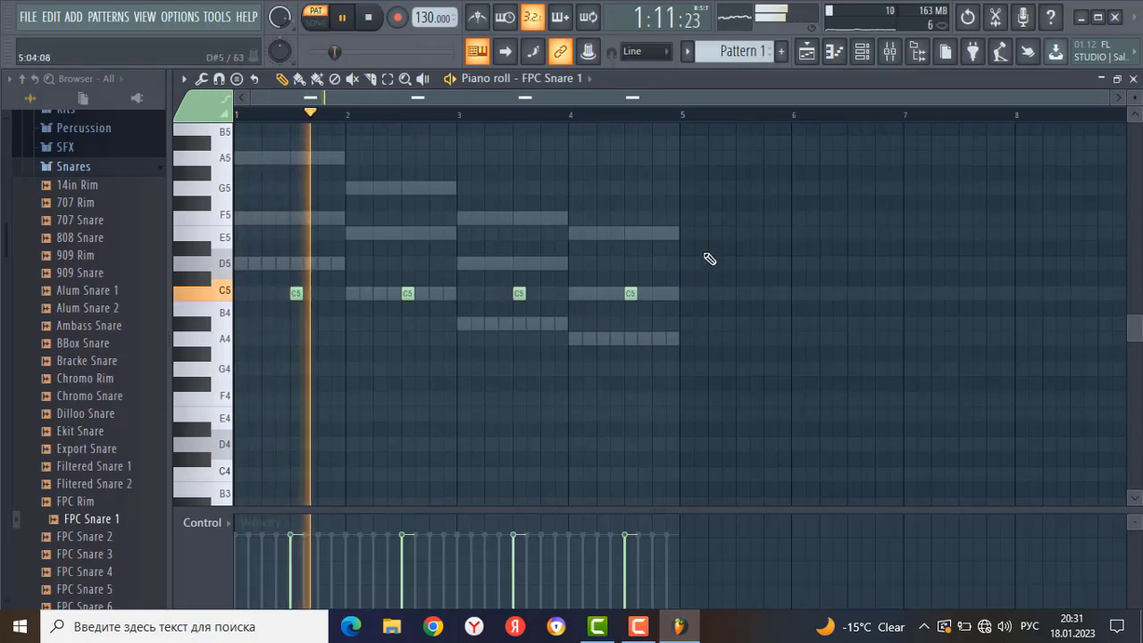
left_click(1132, 79)
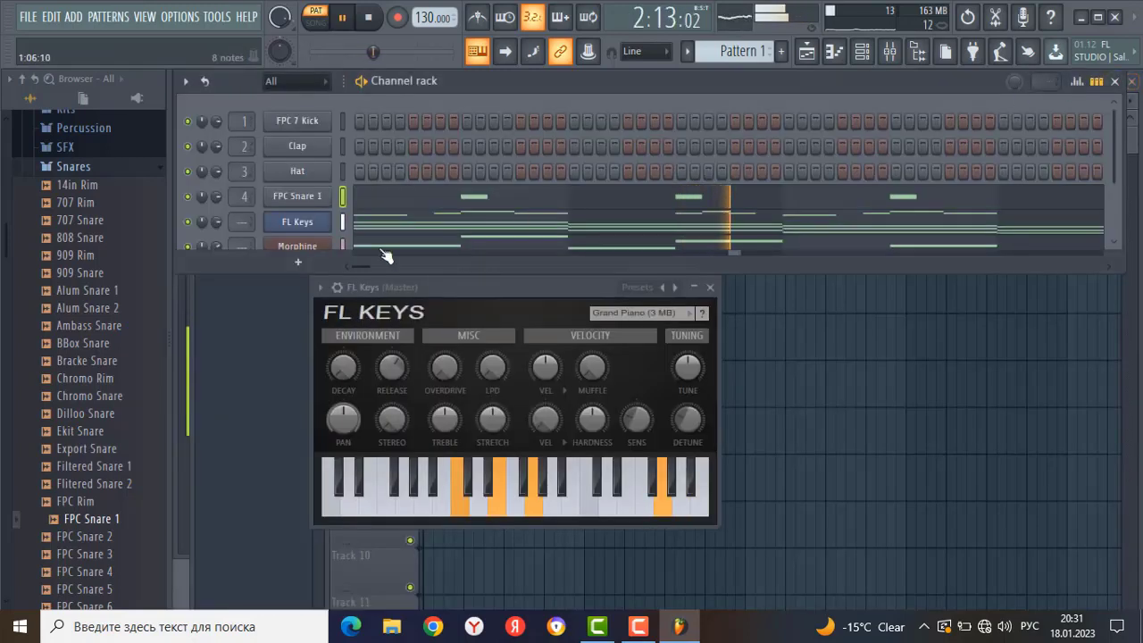
left_click(710, 287)
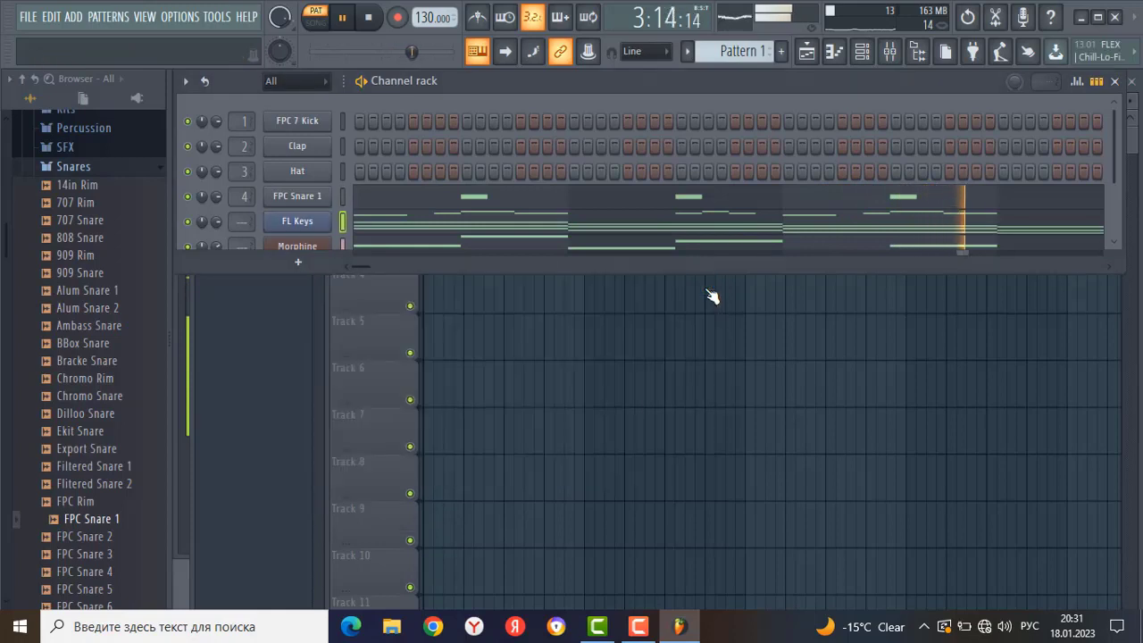
key("space")
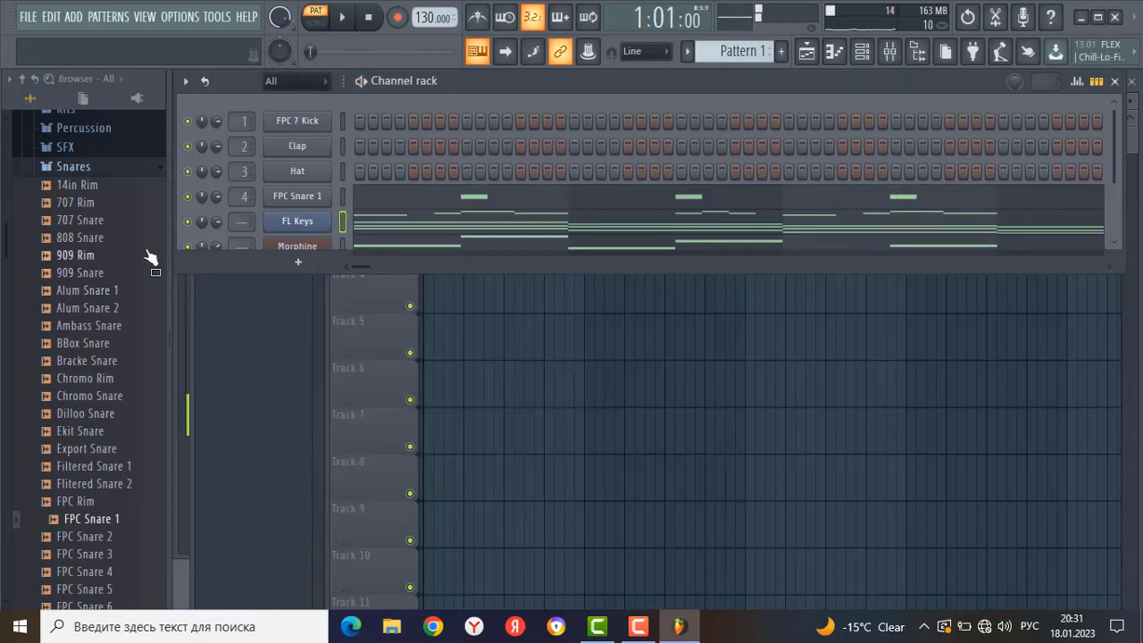
In the piano roll of FPC 7 Kick, place two-step C5 notes on steps 1, 7 and 13 of bar 1.
left_click(343, 121)
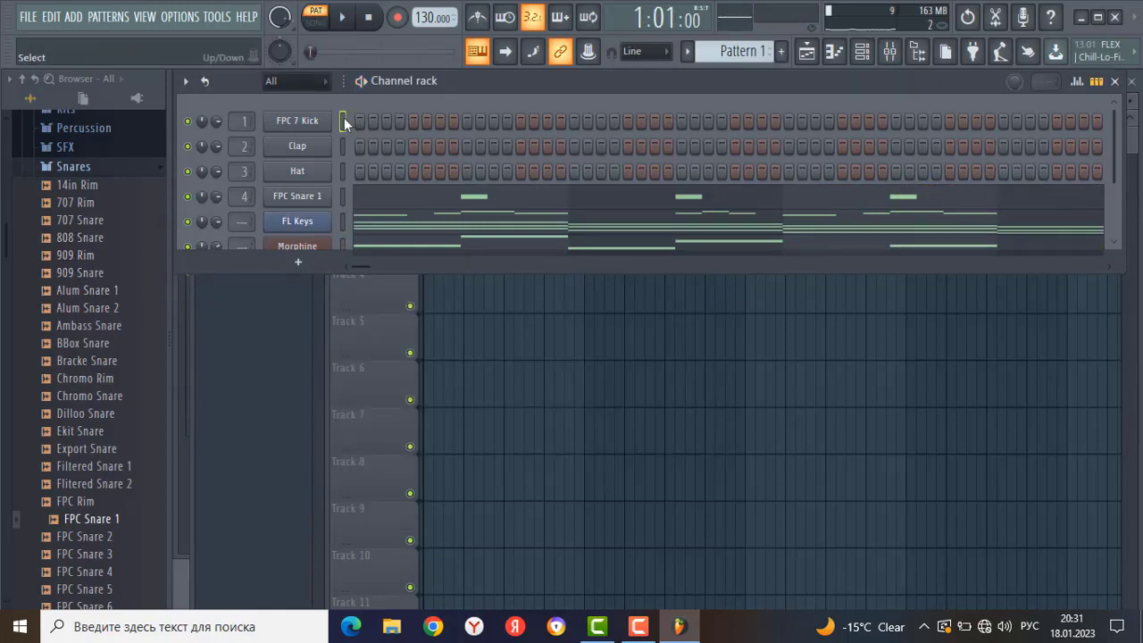
left_click(833, 53)
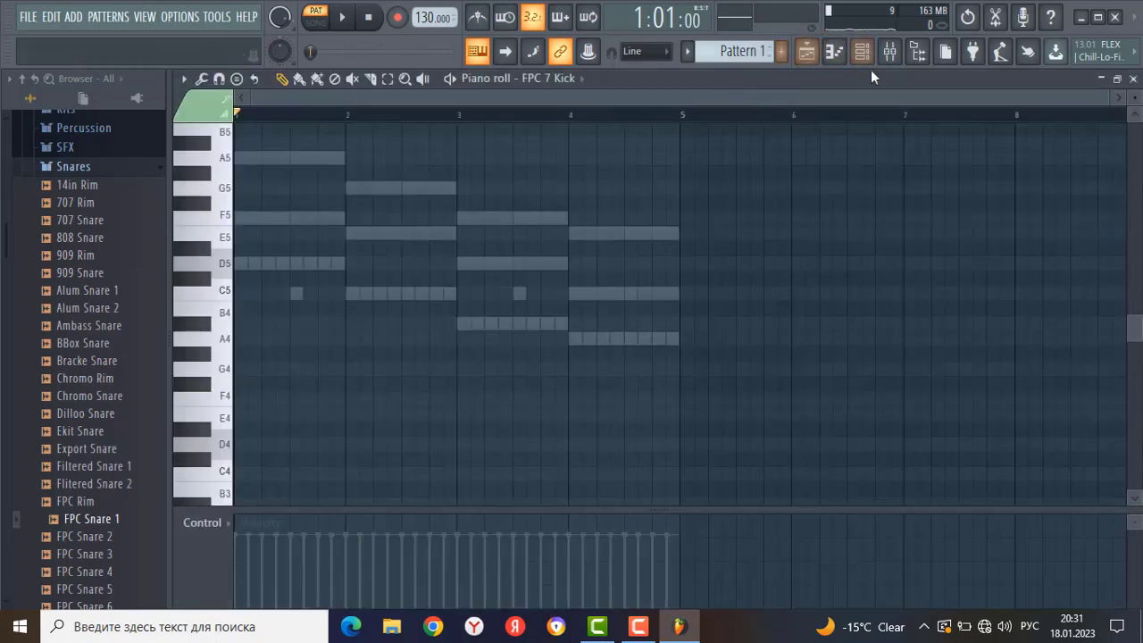
scroll(241, 313, "up", 2, "ctrl")
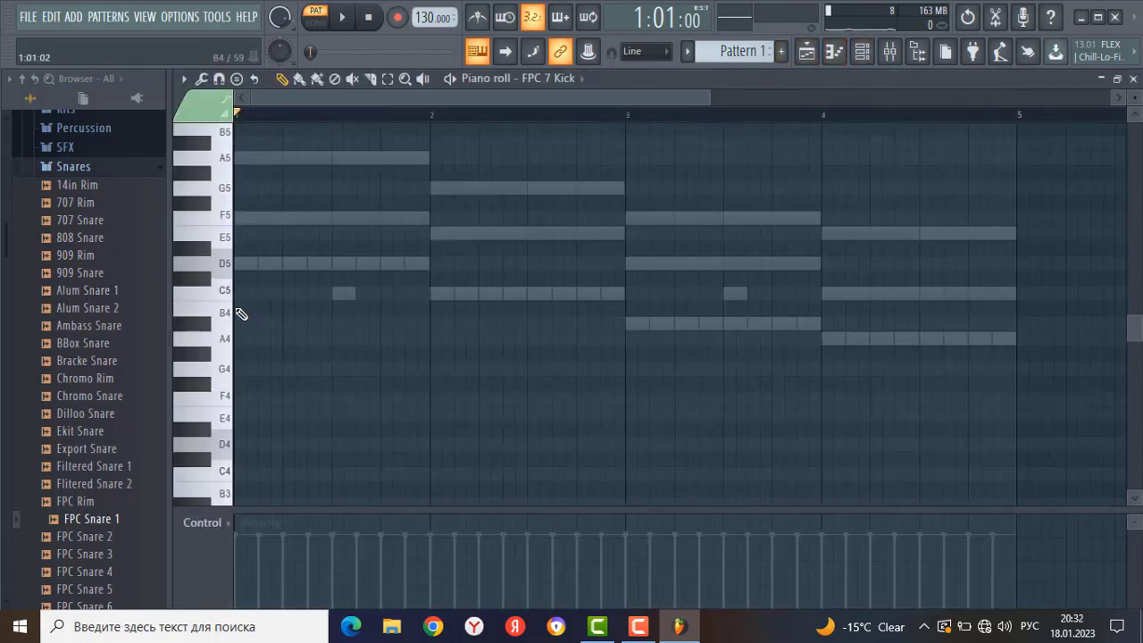
left_click(245, 294)
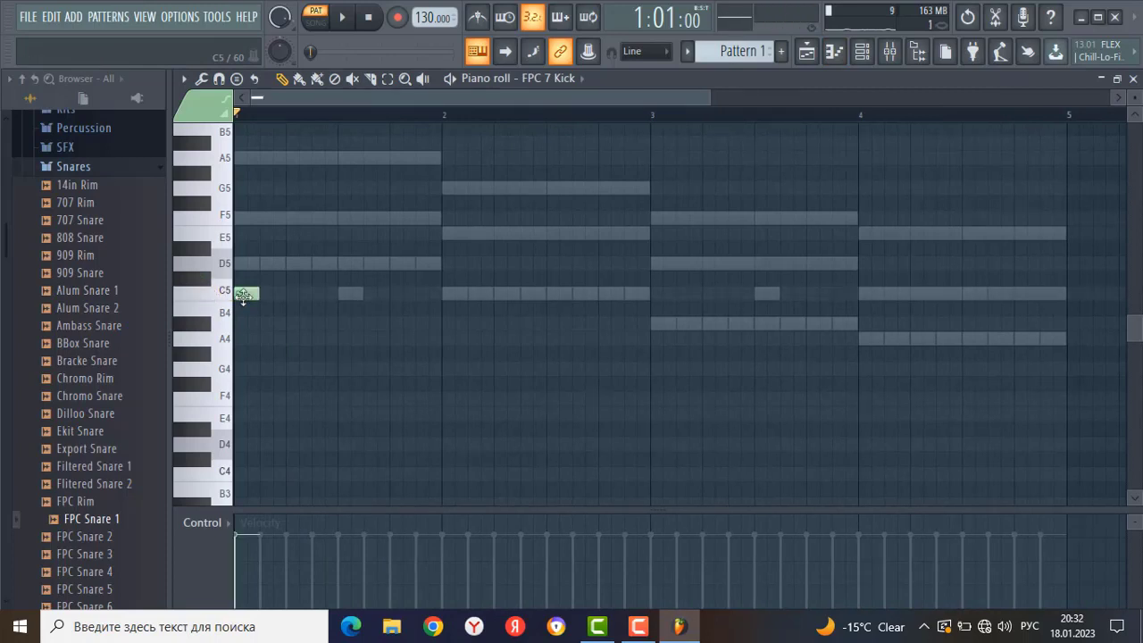
left_click(317, 294)
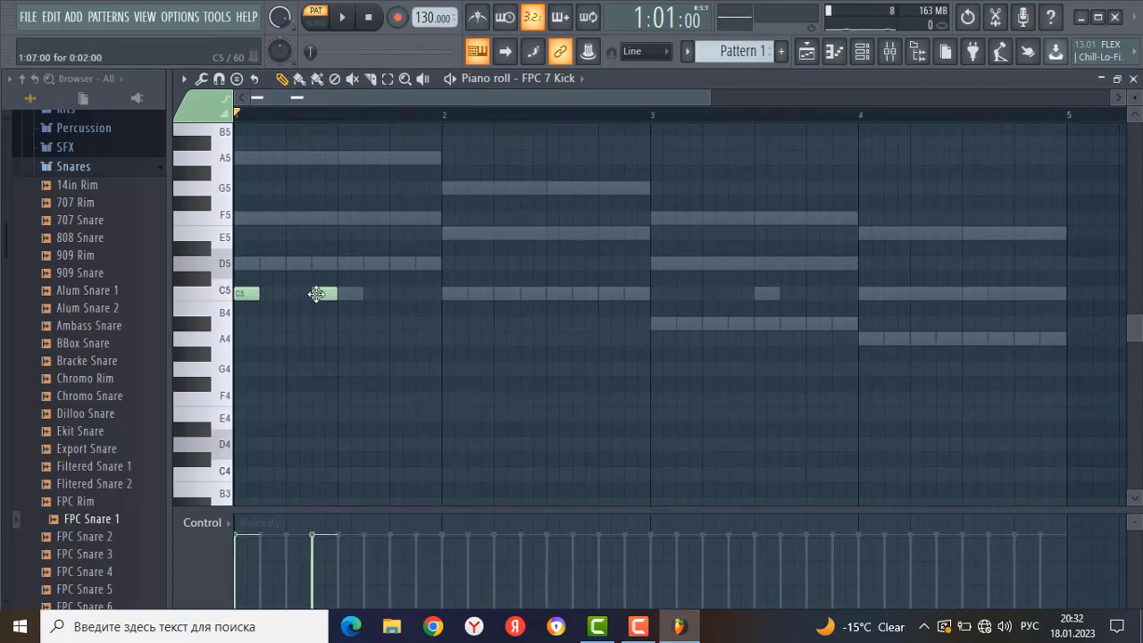
key("space")
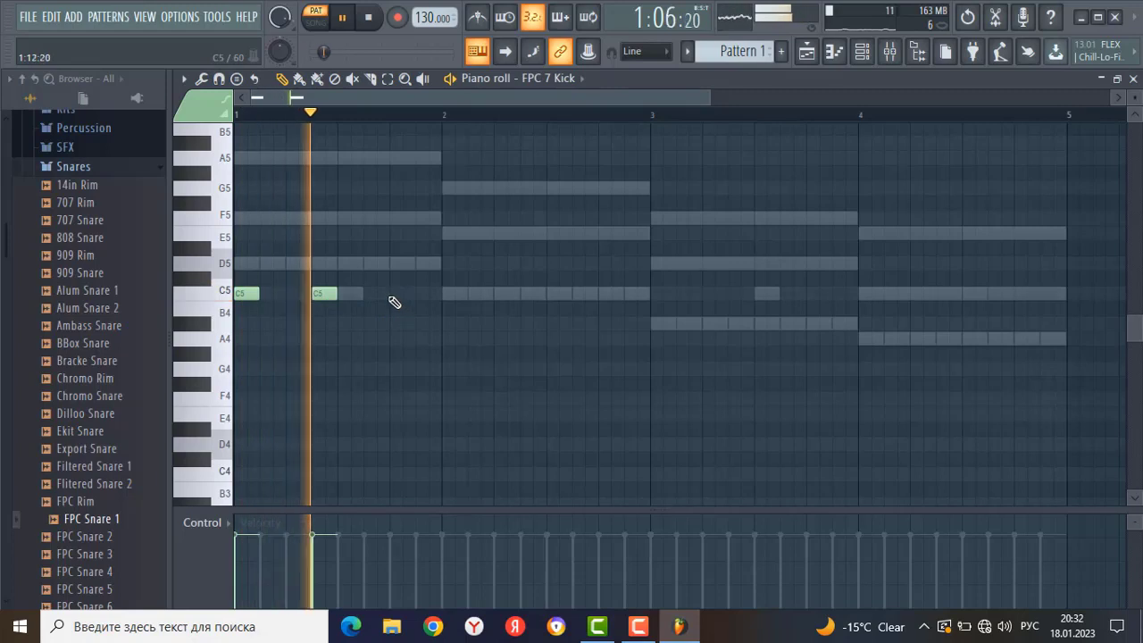
left_click(396, 295)
key("space")
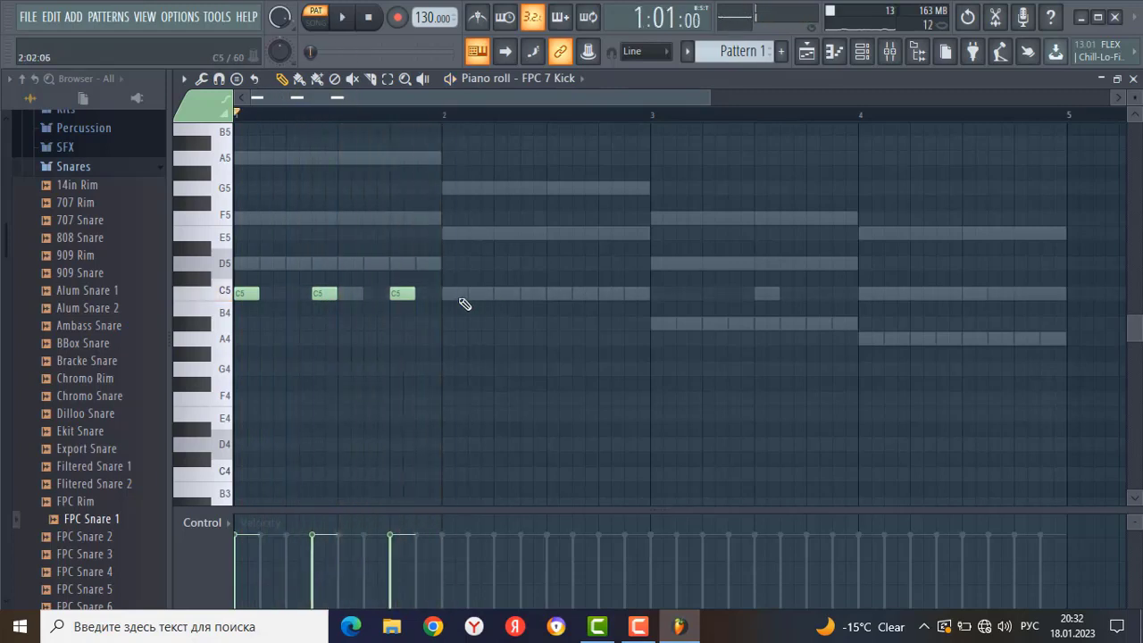
Add two-step C5 kick notes on steps 3, 5, 11 and 15 of bar 2, playing the pattern alongside.
left_click(463, 295)
left_click(501, 295)
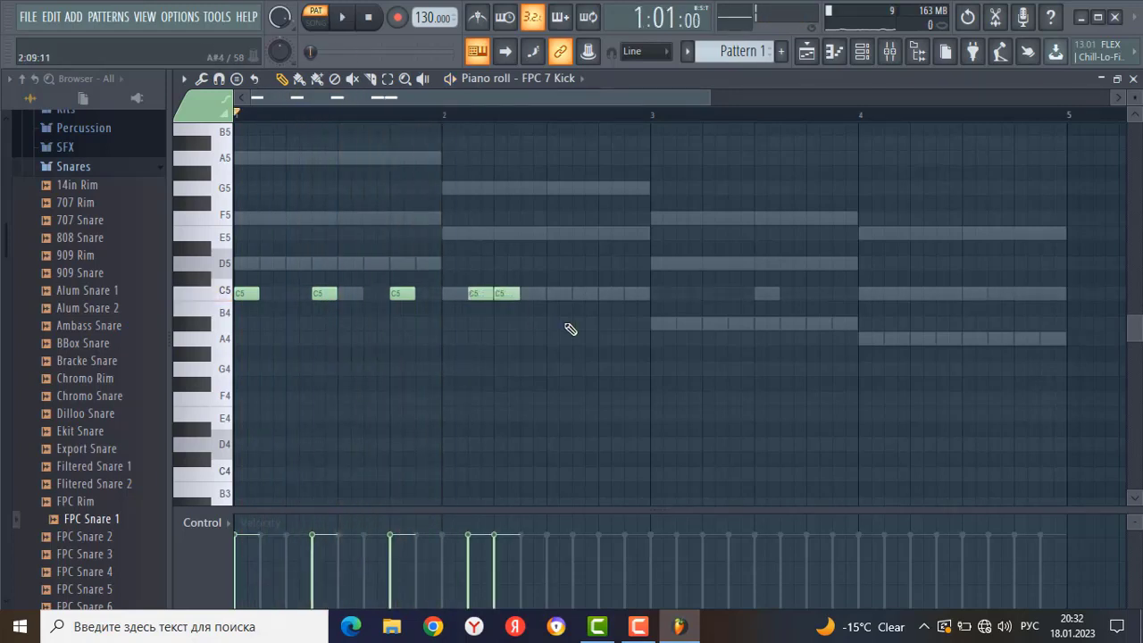
key("space")
left_click(579, 295)
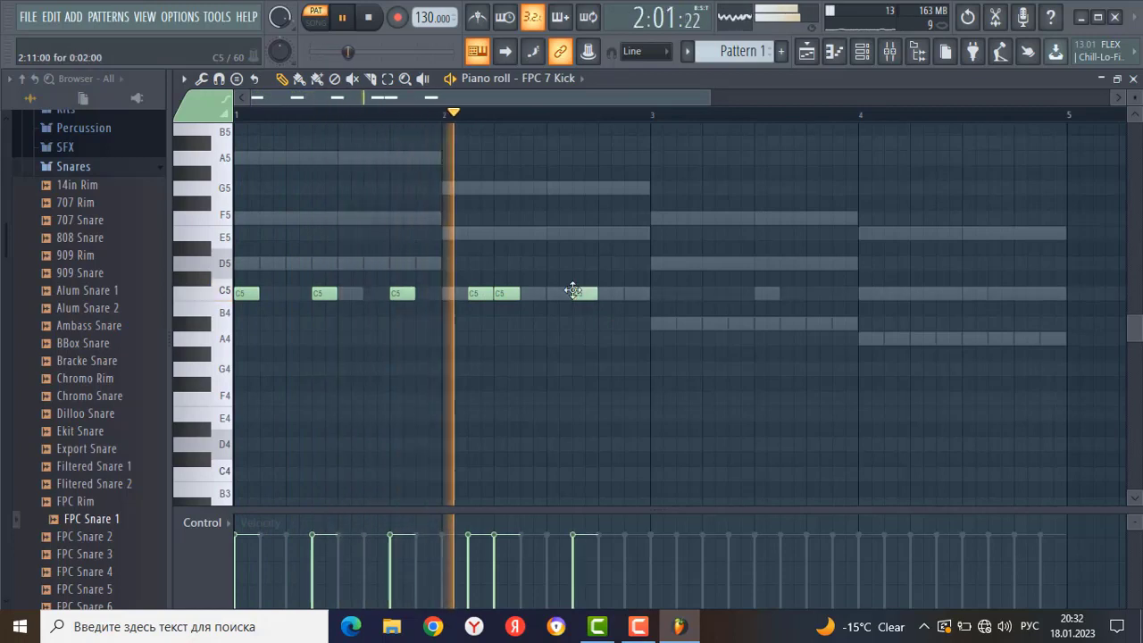
left_click(631, 295)
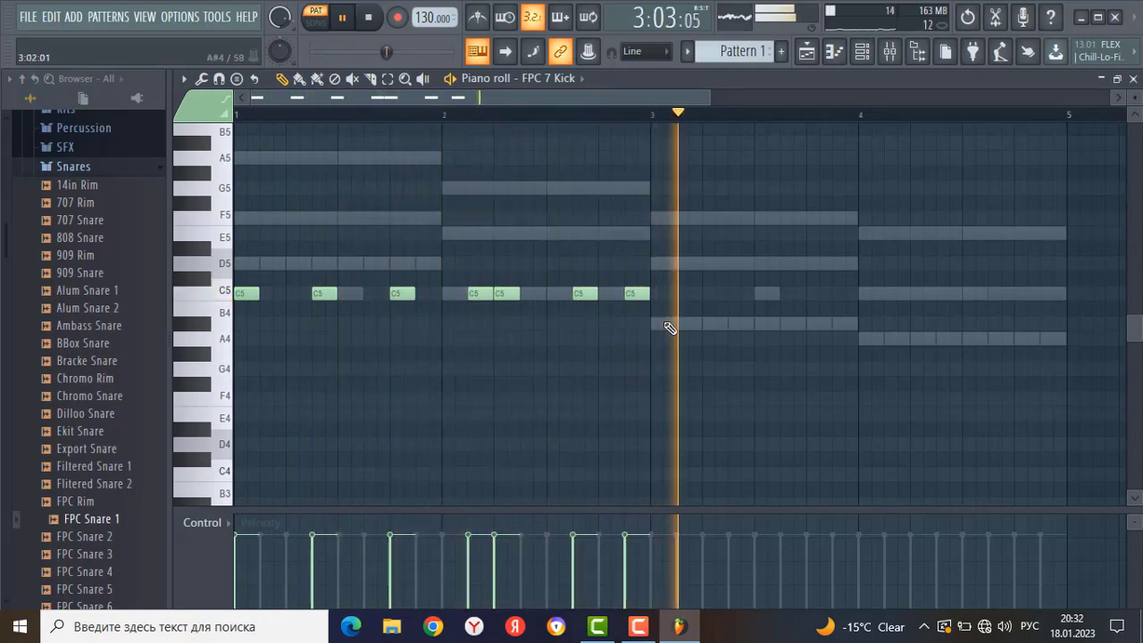
key("space")
Duplicate the kick notes of bars 1 and 2 into bars 3 and 4, play the result and close the piano roll.
left_click_drag(703, 337, 100, 218)
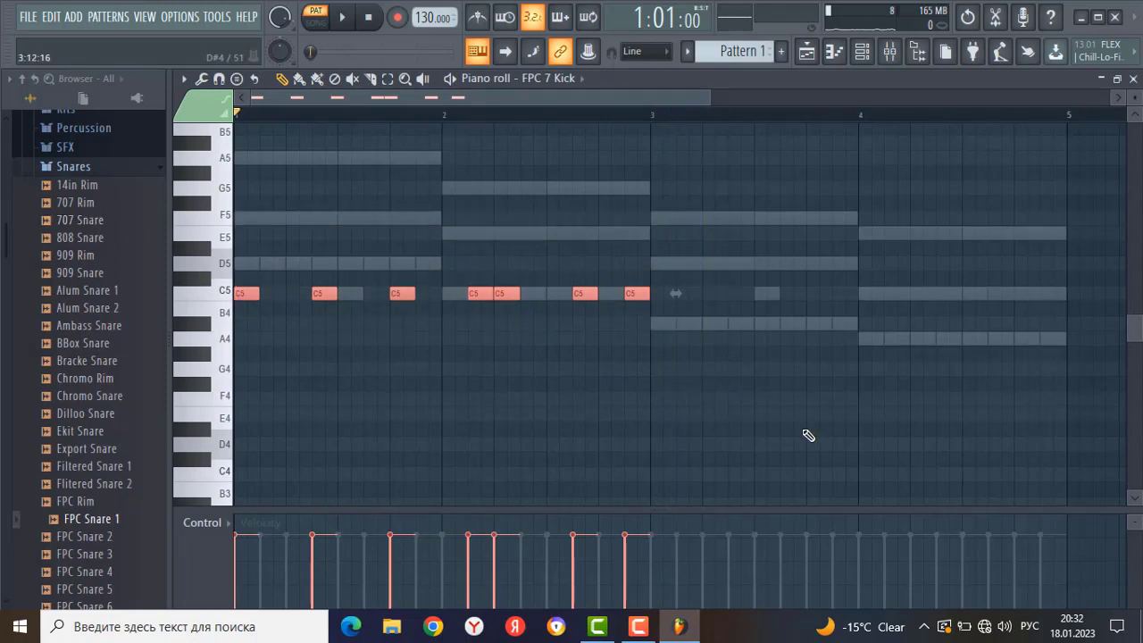
key("ctrl+b")
key("space")
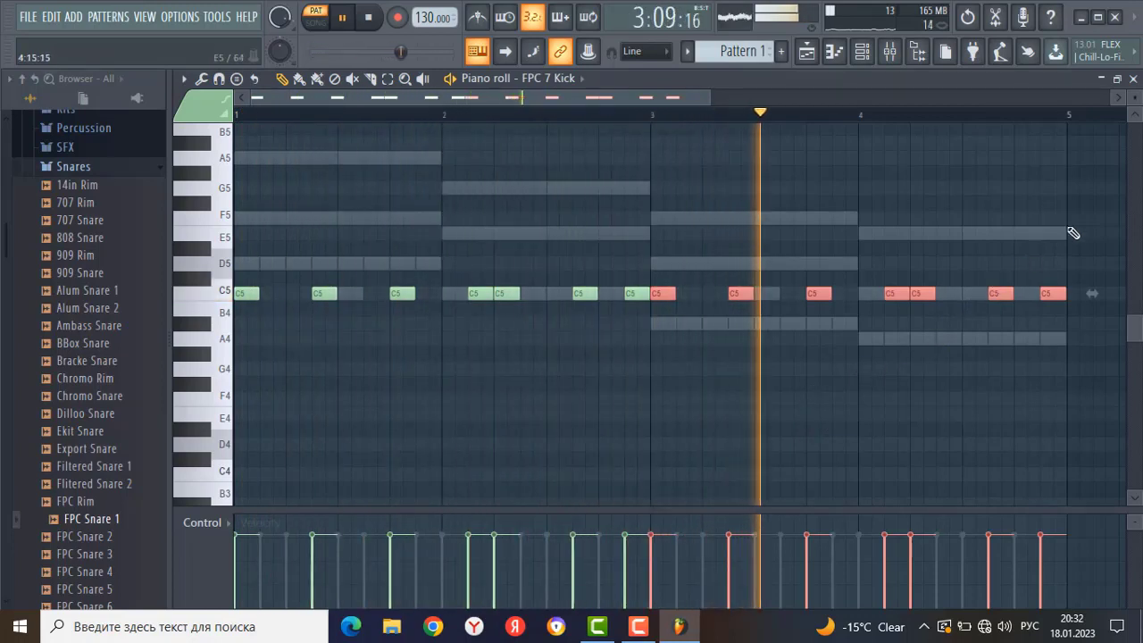
left_click(1134, 78)
key("space")
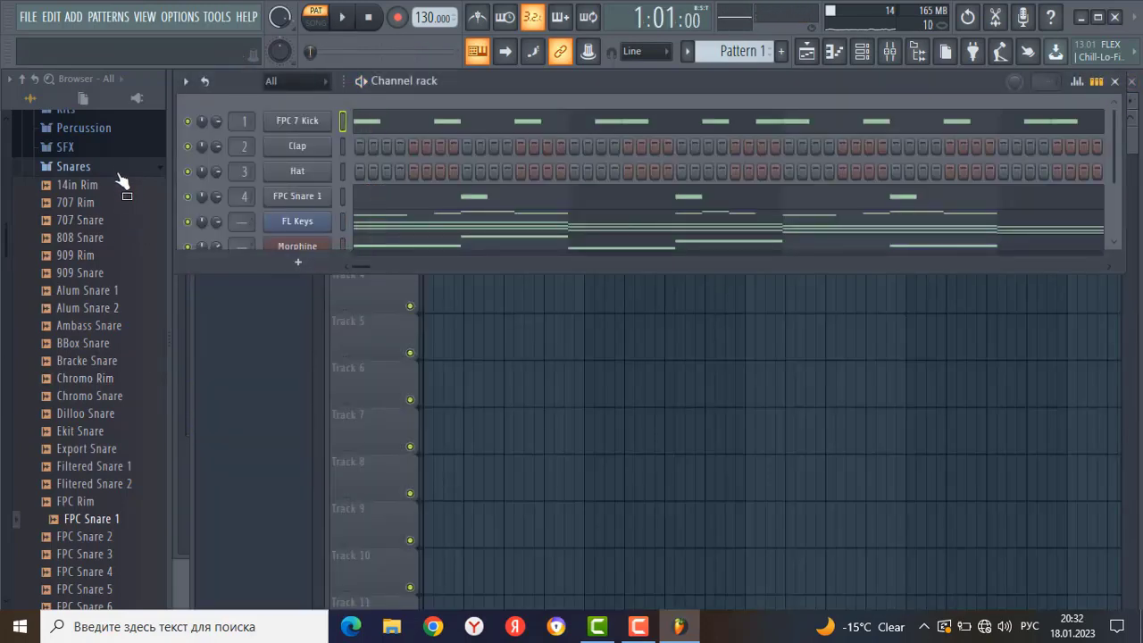
Close the Snares folder and open the Hats folder of the Drums pack.
left_click(119, 173)
left_click(96, 185)
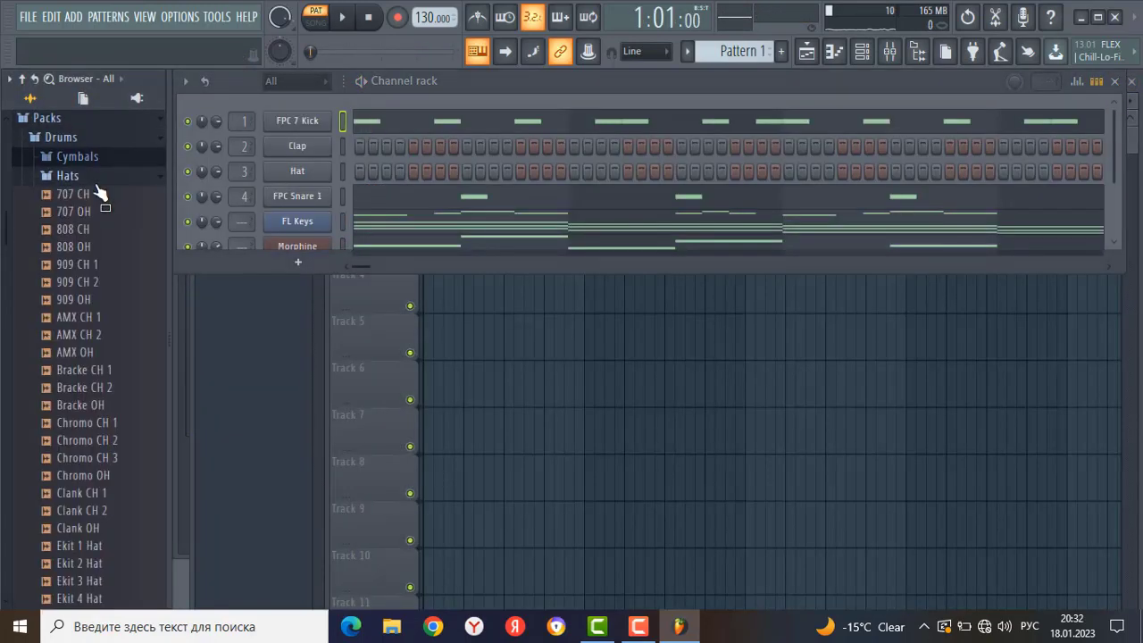
left_click(96, 186)
left_click(96, 185)
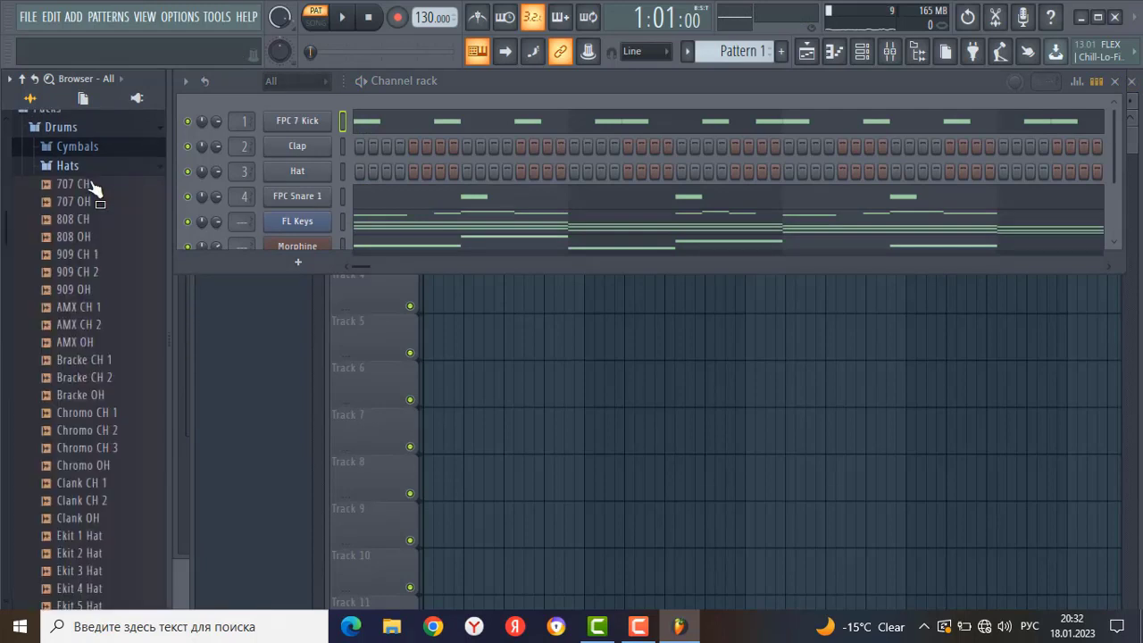
Audition hat samples such as Chromo CH 2 and Glotch CH, and replace the Hat channel's sample with Grv CH 01.
left_click(99, 282)
left_click(111, 317)
left_click(108, 440)
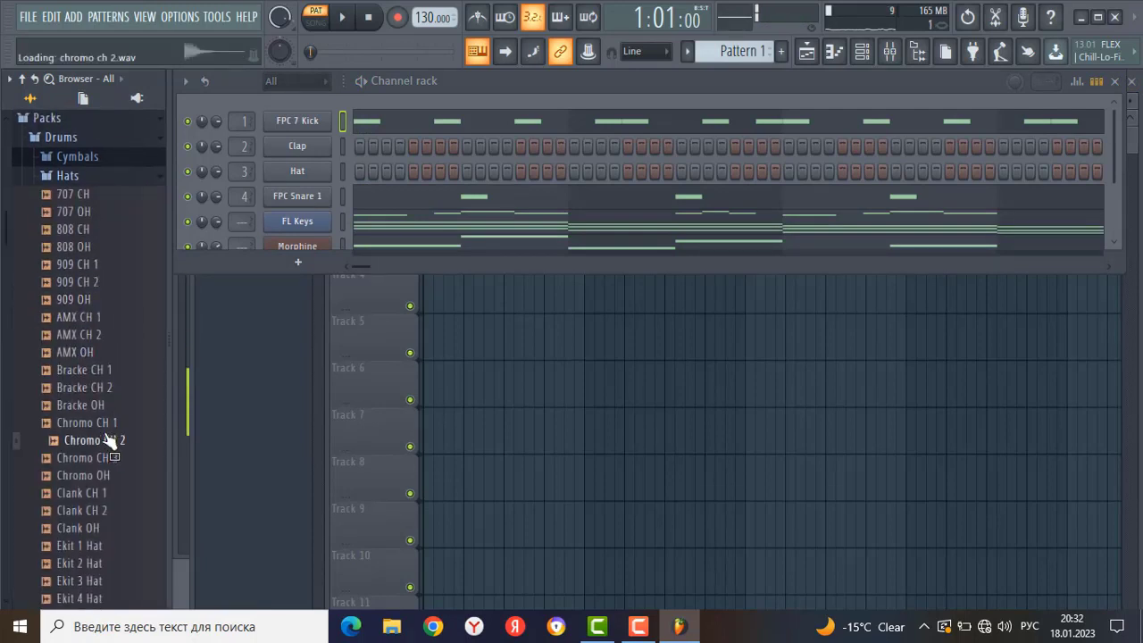
left_click(111, 457)
scroll(109, 476, "down", 4)
left_click(114, 458)
left_click(109, 492)
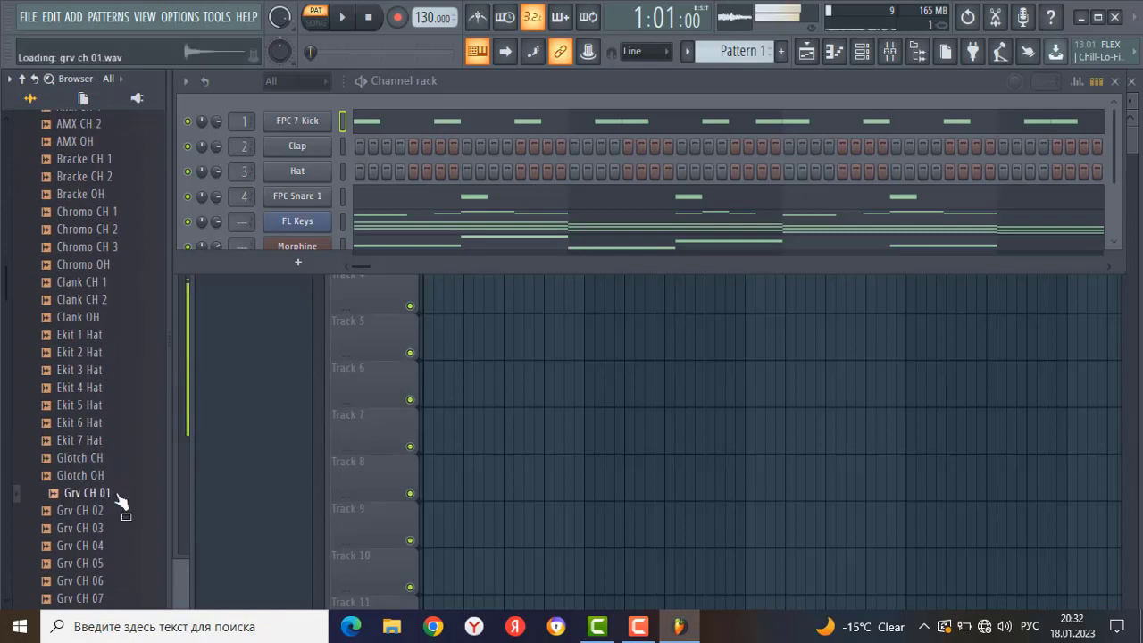
left_click_drag(110, 496, 320, 168)
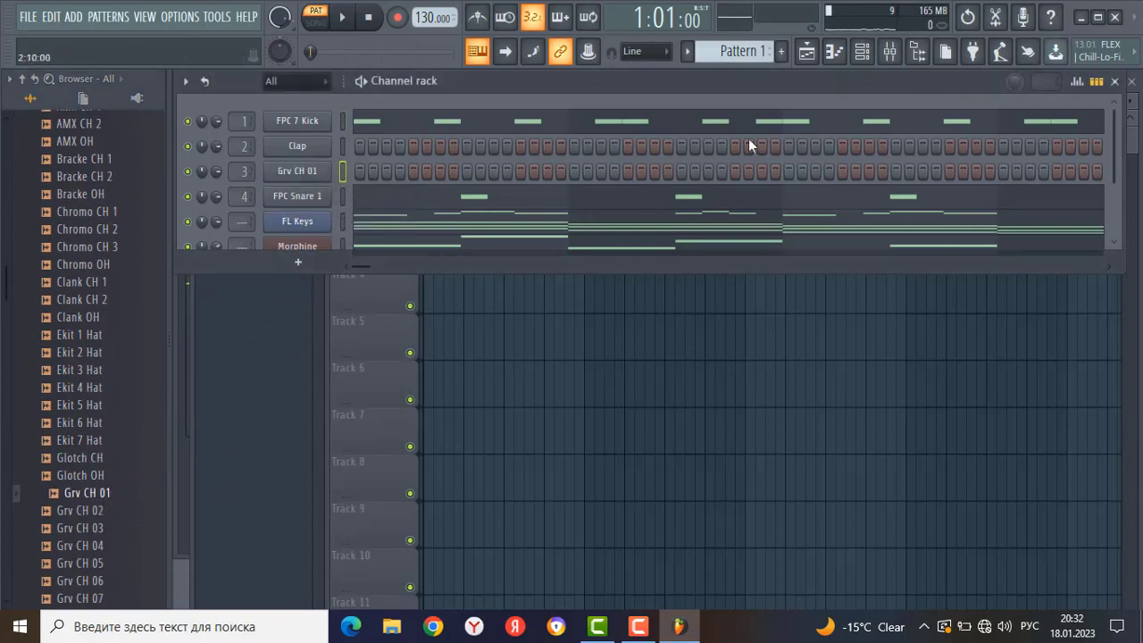
Fill each 2 steps of the Grv CH 01 channel and adjust its channel volume while the pattern plays.
right_click(308, 172)
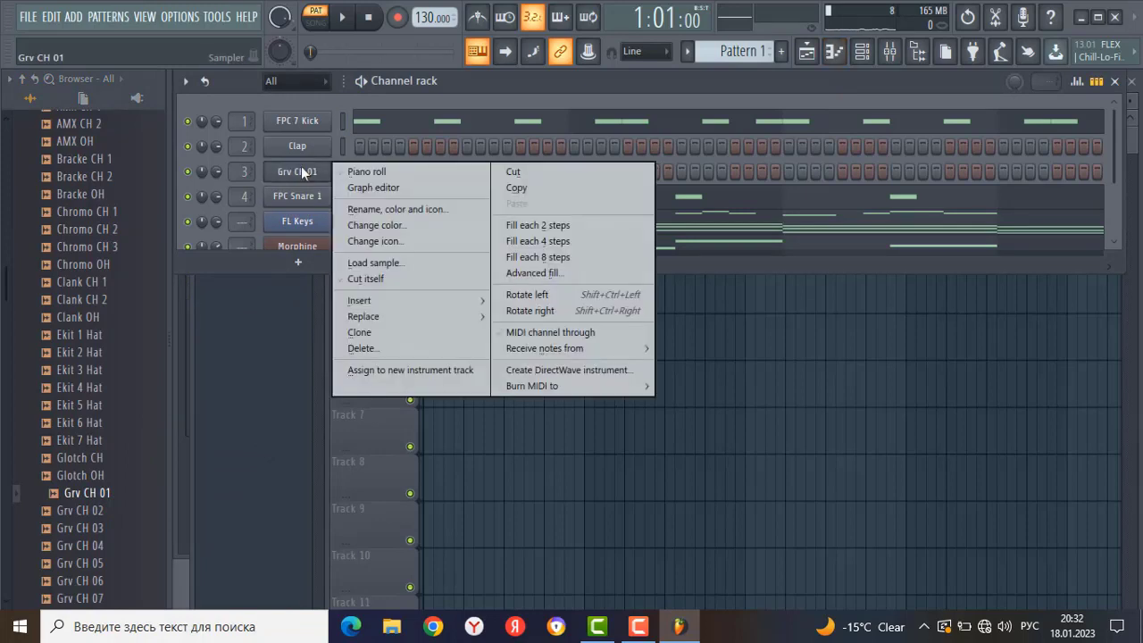
left_click(547, 229)
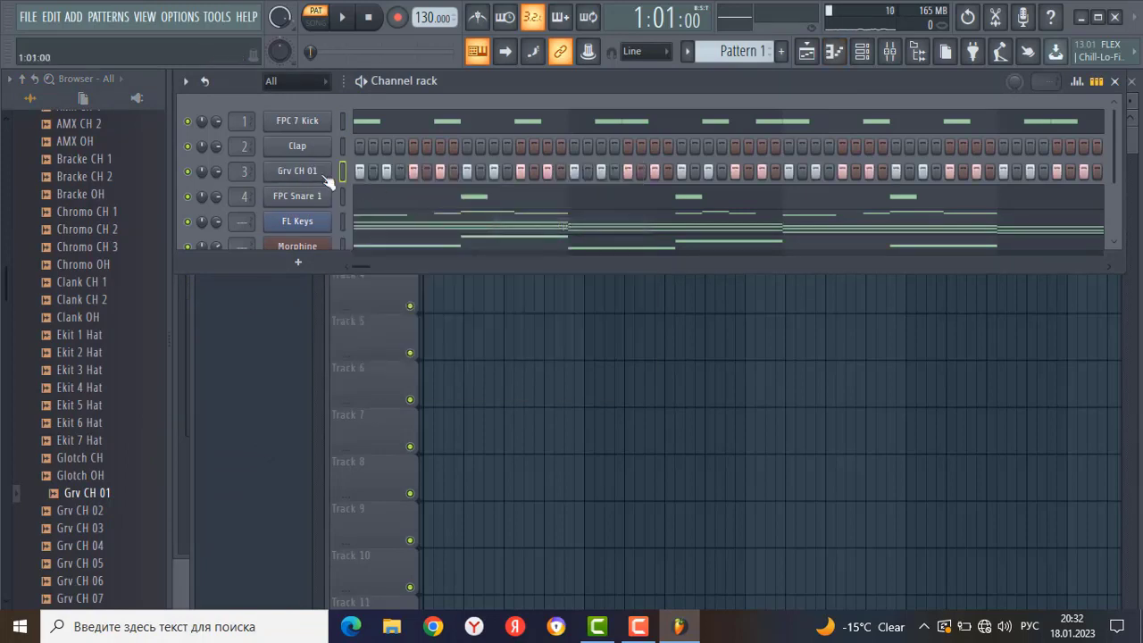
key("space")
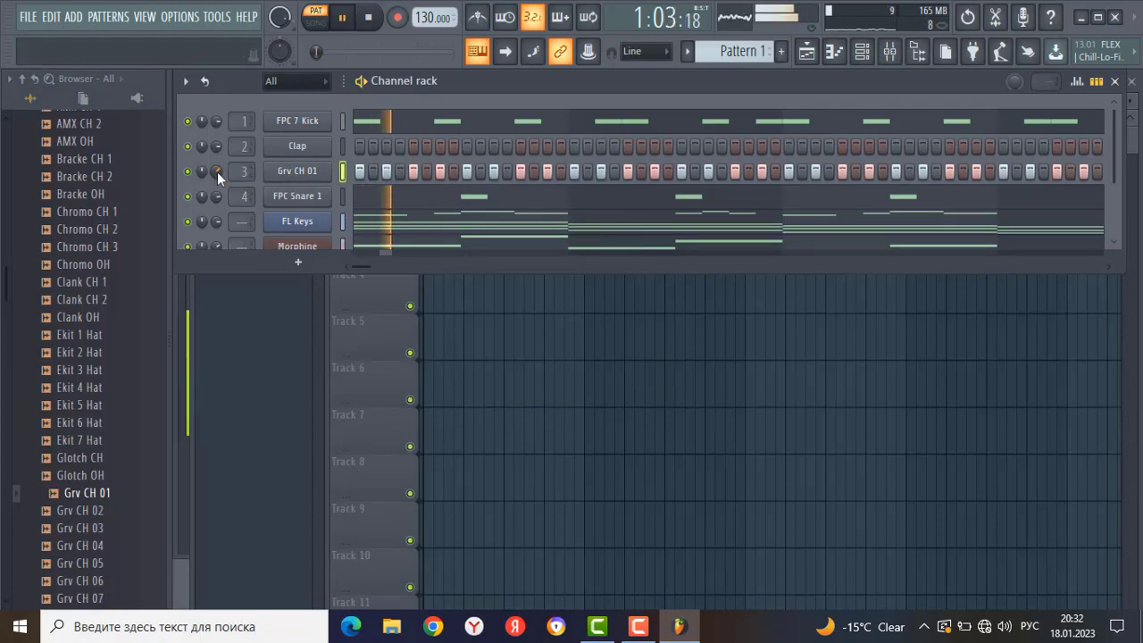
left_click_drag(217, 172, 218, 173)
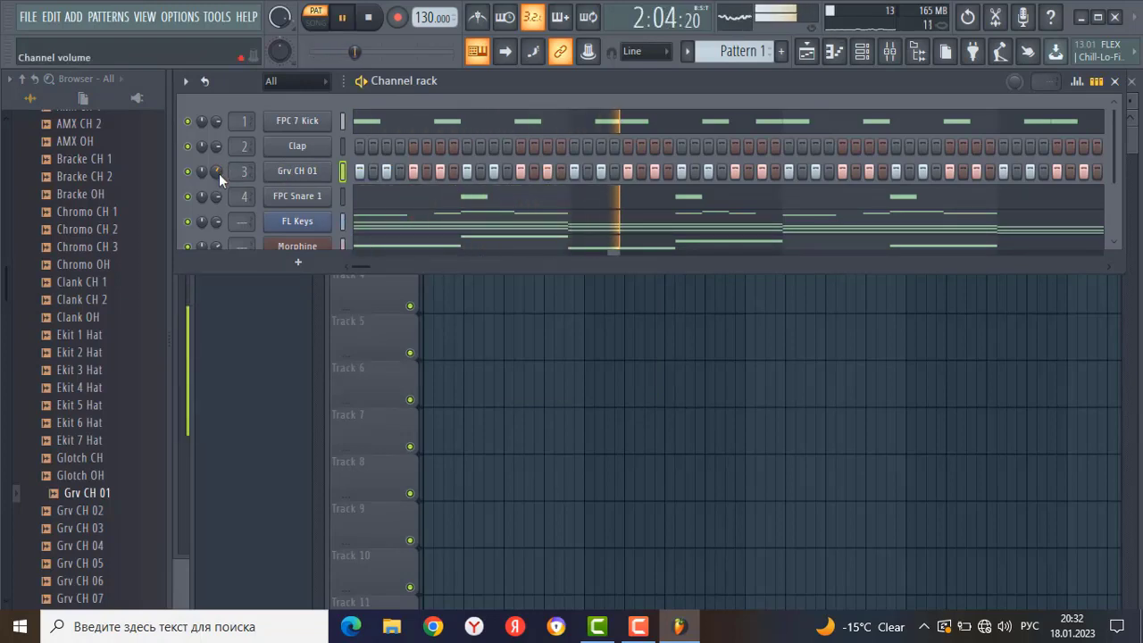
scroll(510, 205, "down", 2)
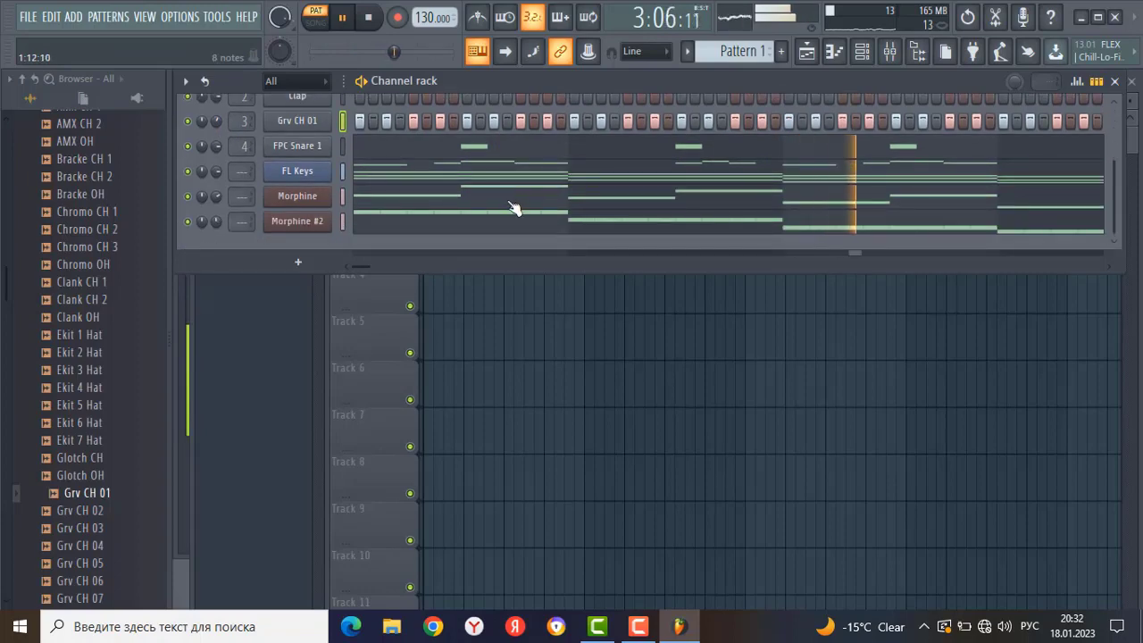
scroll(464, 209, "up", 2)
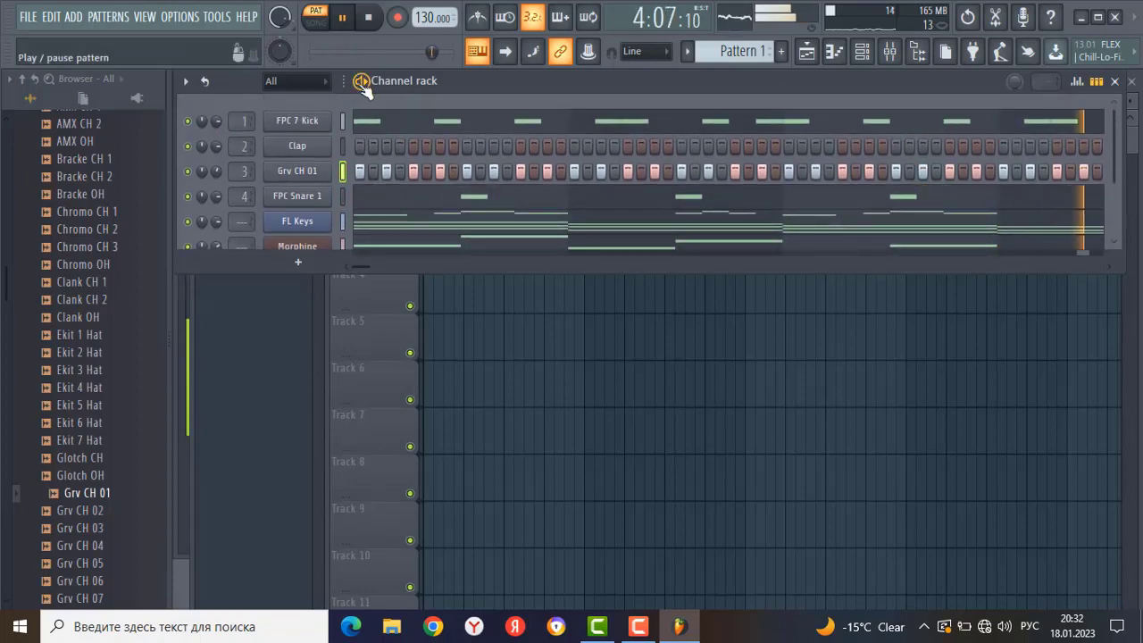
left_click(362, 82)
Show the playlist, place Pattern 1 on Track 1 starting at bar 1, and play the arrangement briefly in song mode.
key("F6")
key("F6")
key("F9")
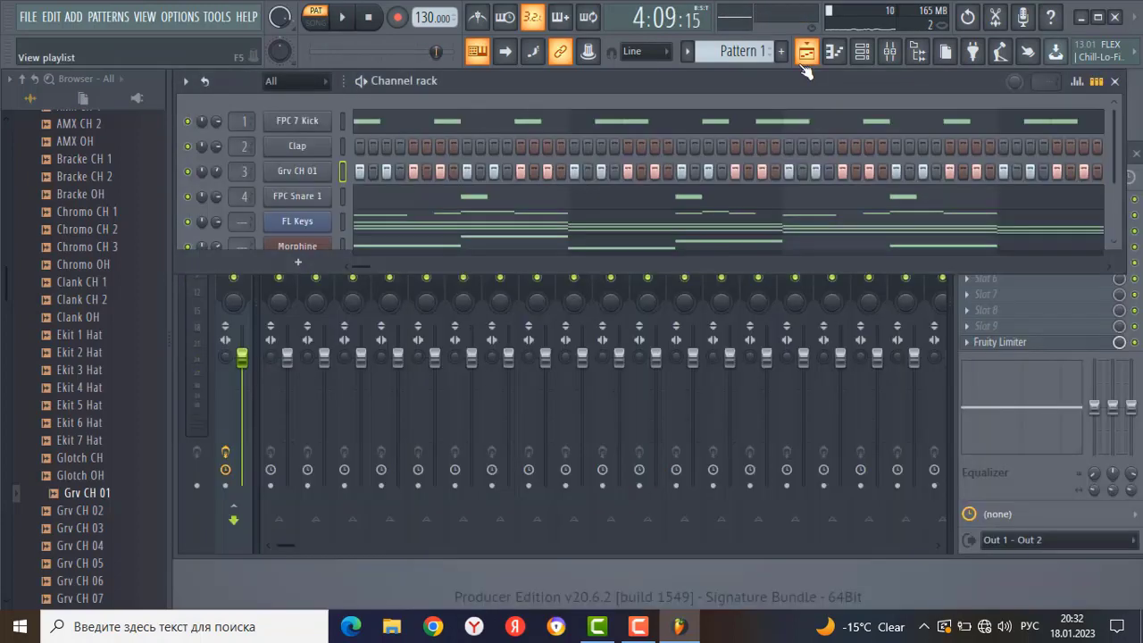
key("F9")
key("F6")
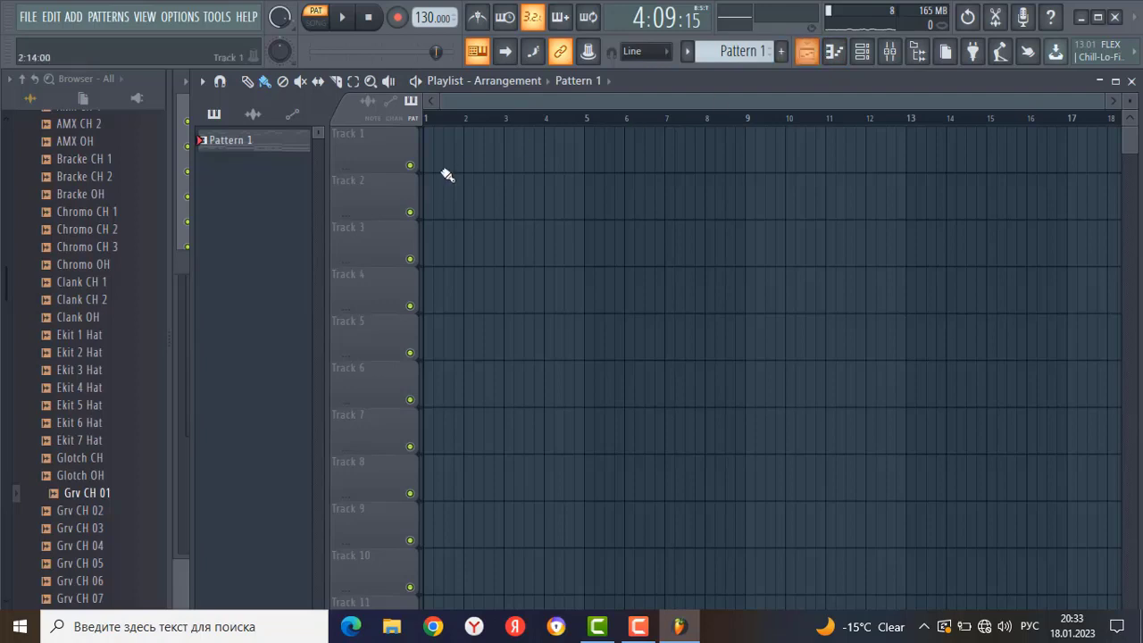
left_click(545, 165)
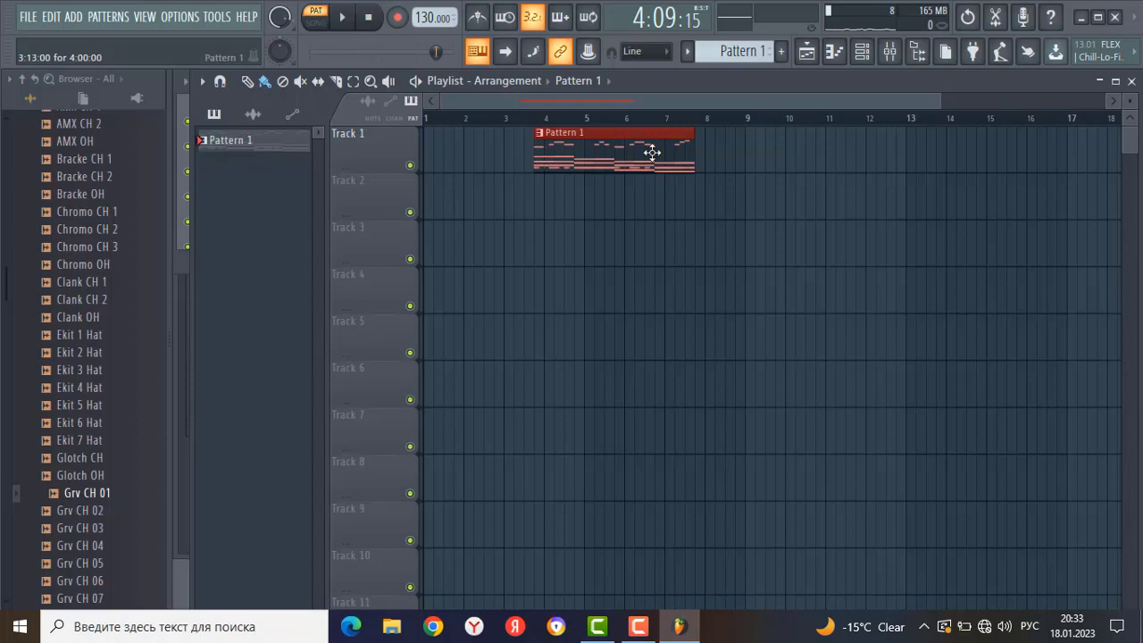
left_click_drag(652, 152, 458, 152)
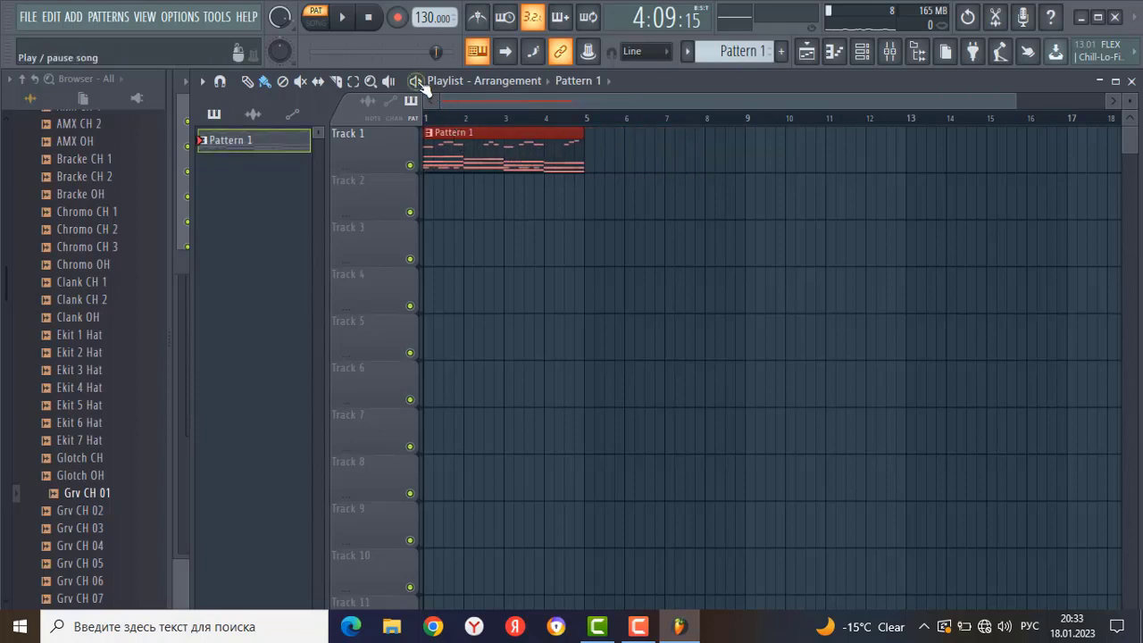
key("space")
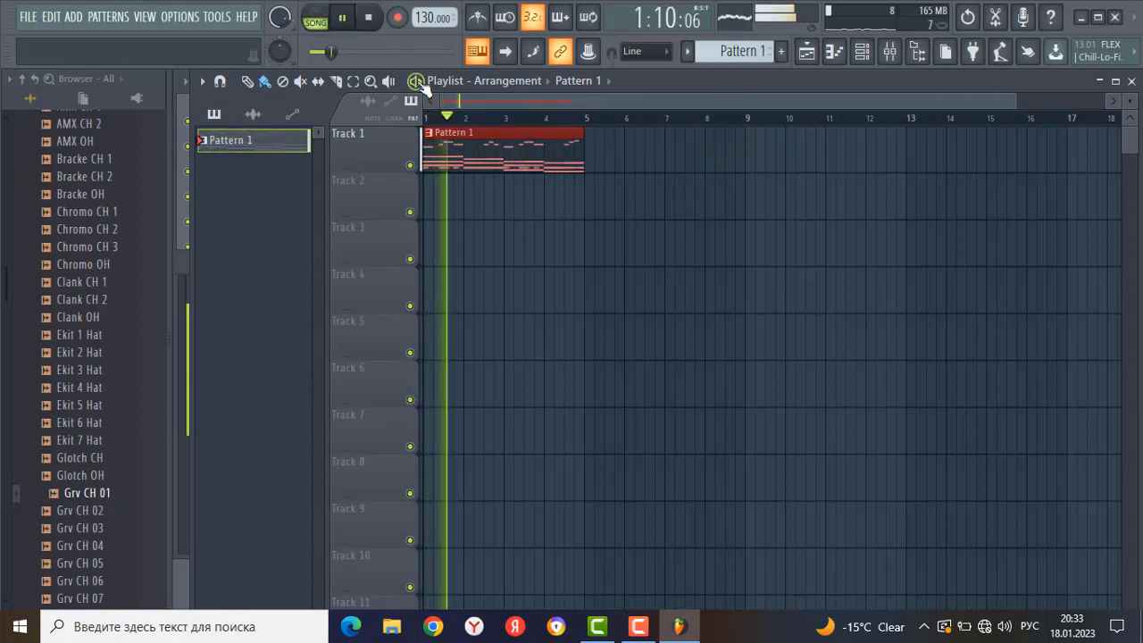
key("space")
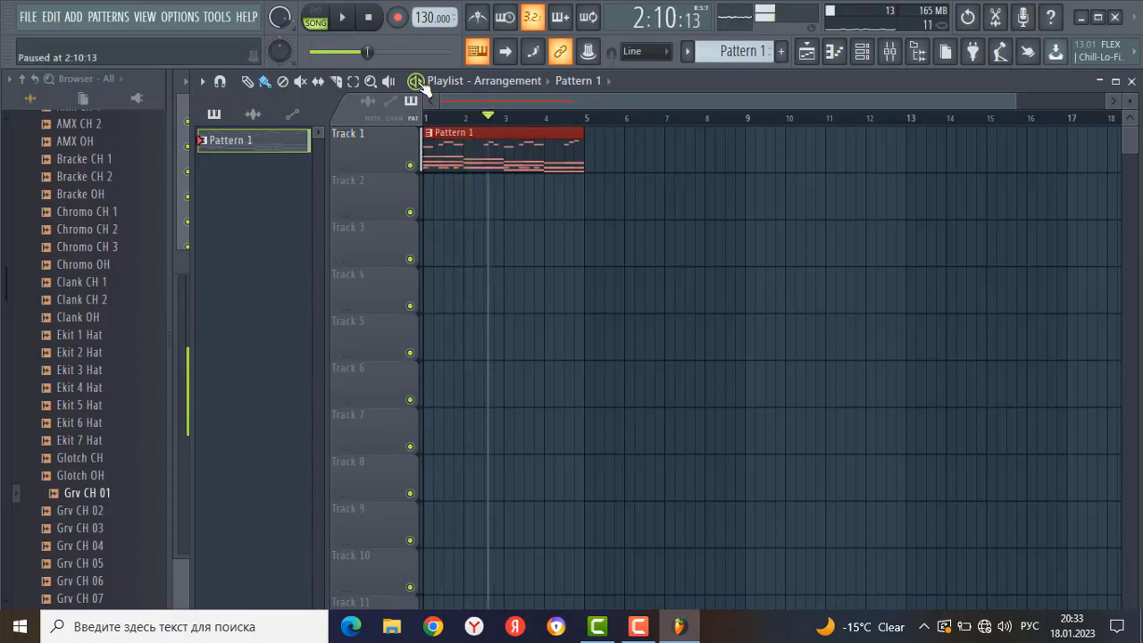
left_click(652, 609)
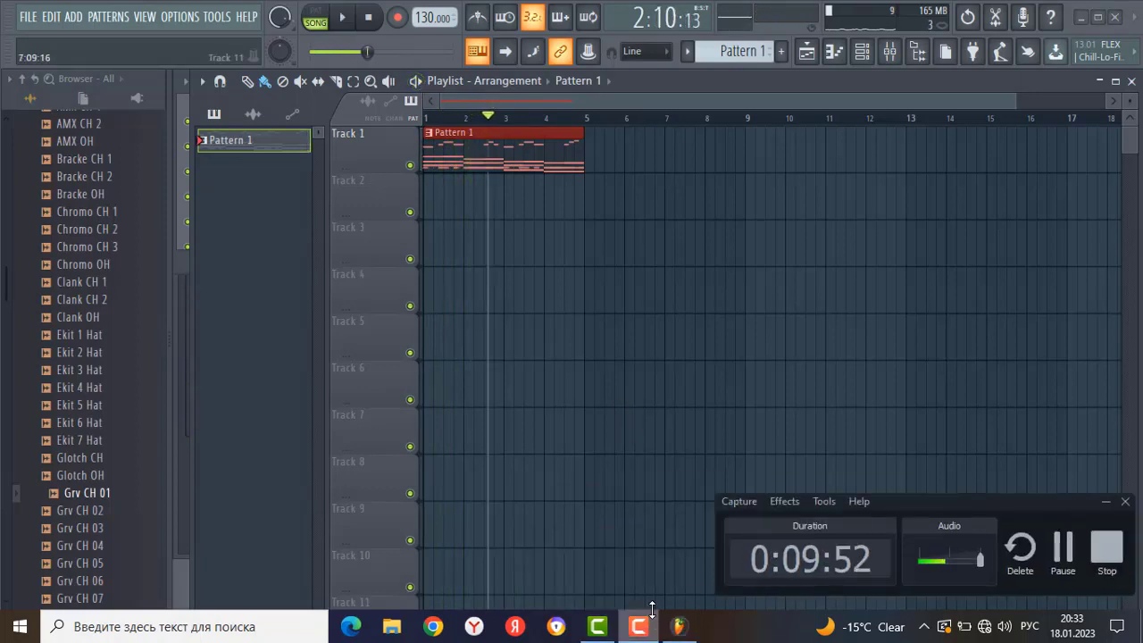